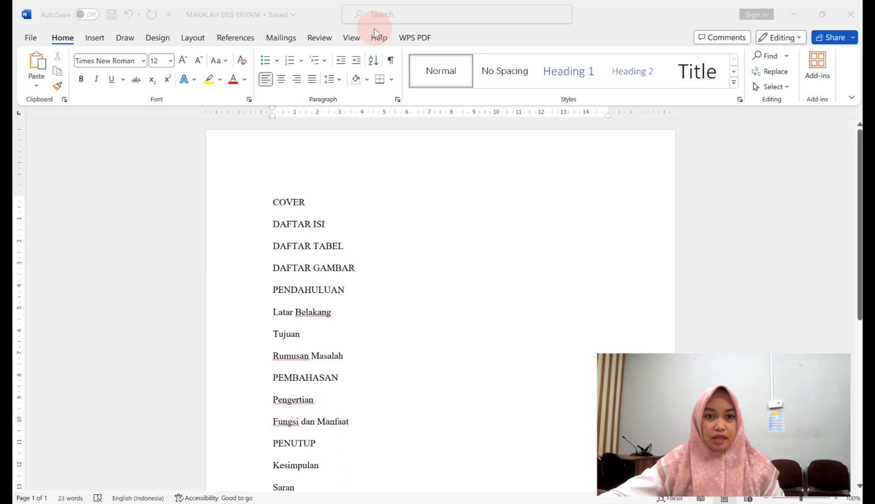
# Start defining a new multilevel list and link its level 1 to Heading 1.
pyautogui.click(326, 59)
pyautogui.click(408, 357)
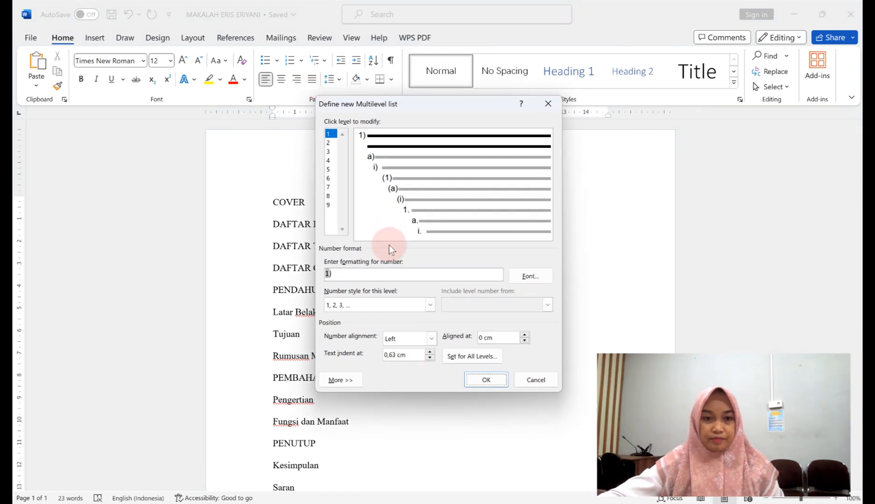
pyautogui.click(353, 380)
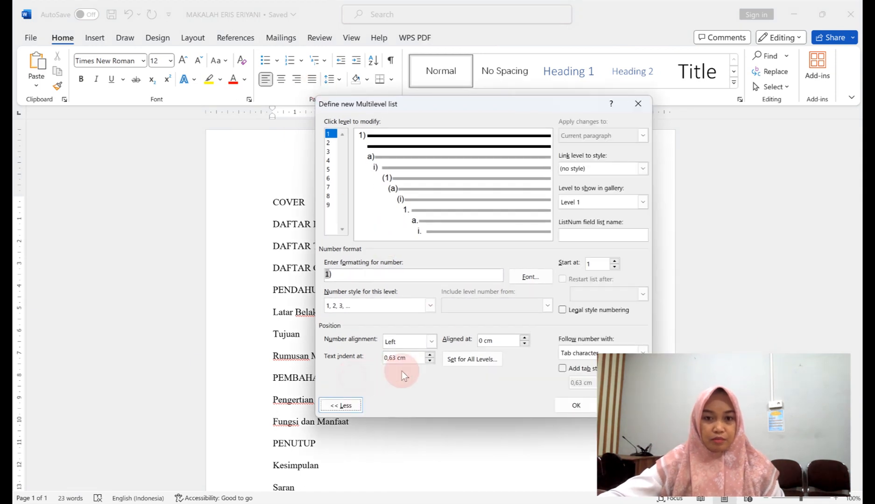
pyautogui.click(643, 170)
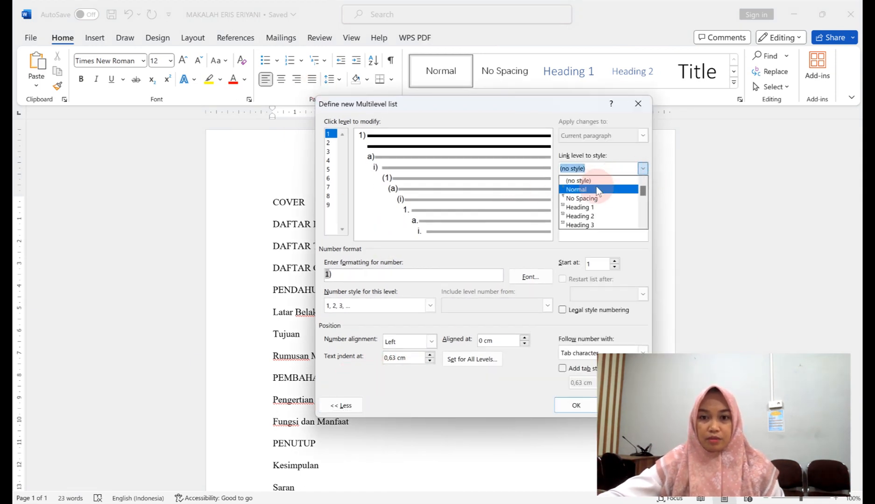
pyautogui.click(596, 207)
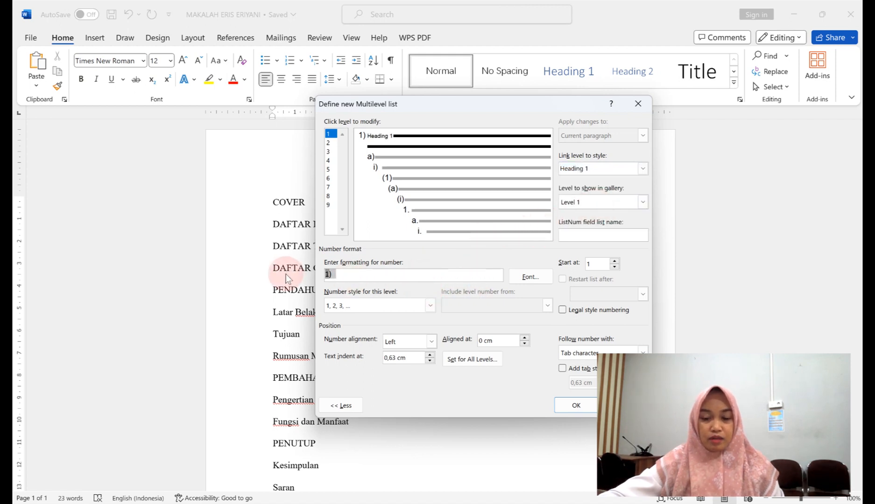
# Format level 1 as 'BAB I' with I, II, III numerals, 0 indent and a following space.
pyautogui.press('BackSpace')
pyautogui.press('BackSpace')
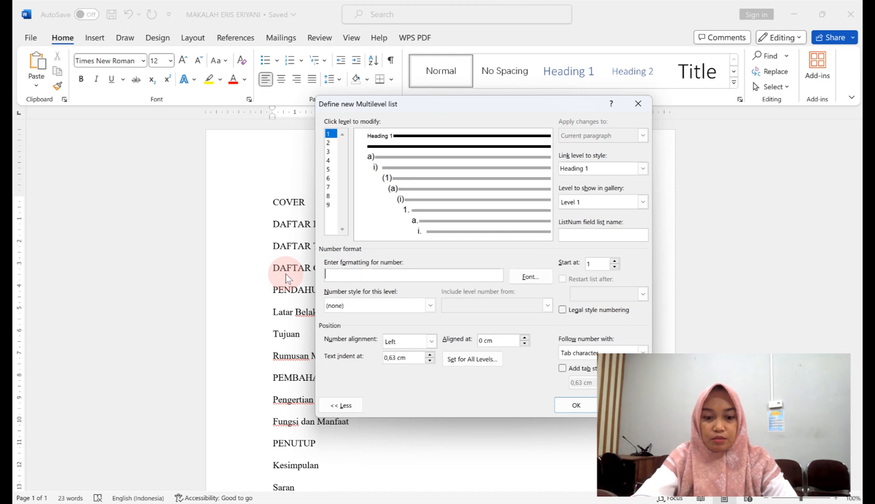
pyautogui.write('BAB')
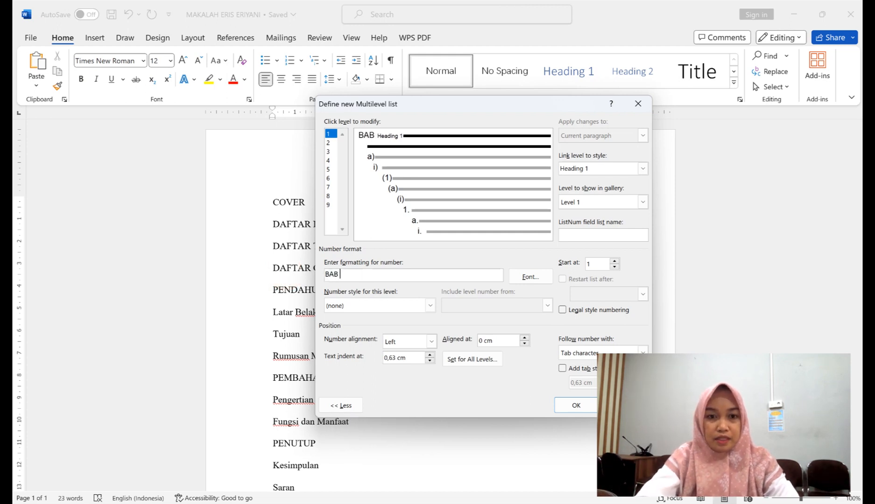
pyautogui.click(429, 306)
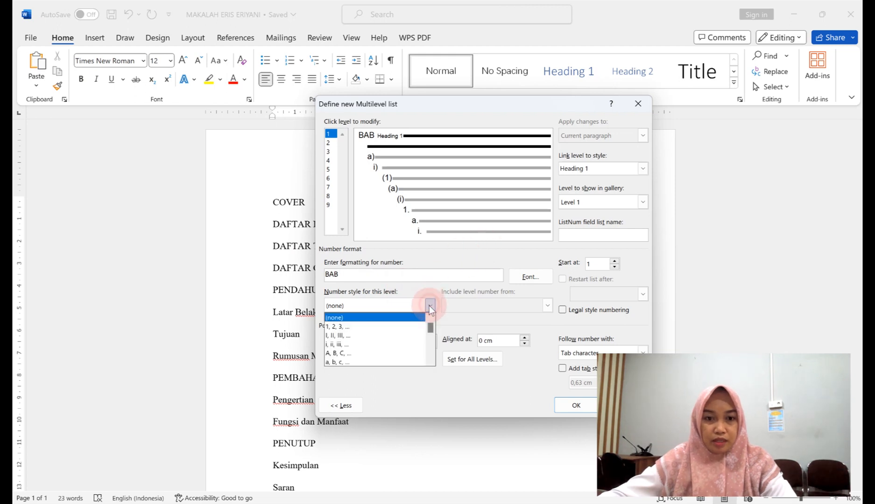
pyautogui.click(393, 336)
pyautogui.doubleClick(416, 359)
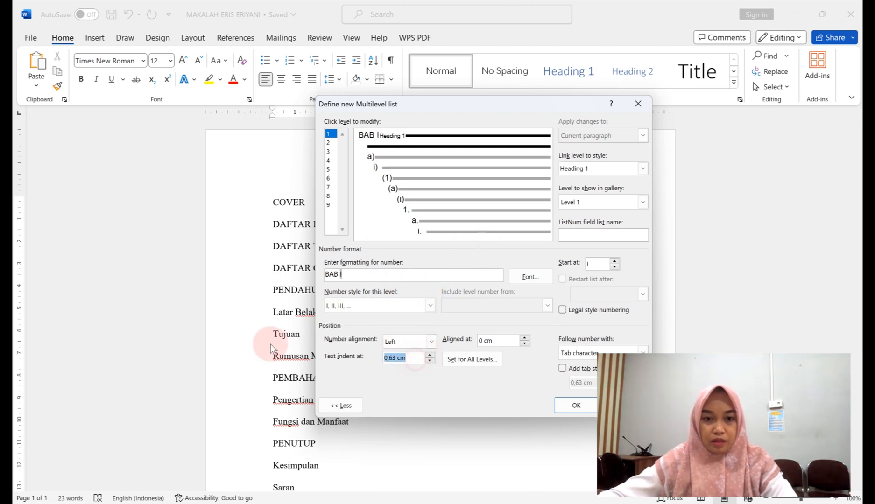
pyautogui.write('0')
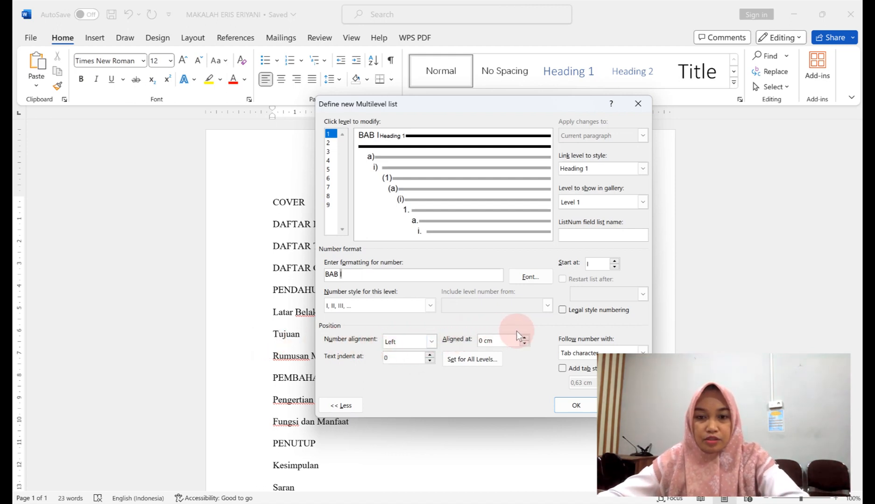
pyautogui.click(640, 348)
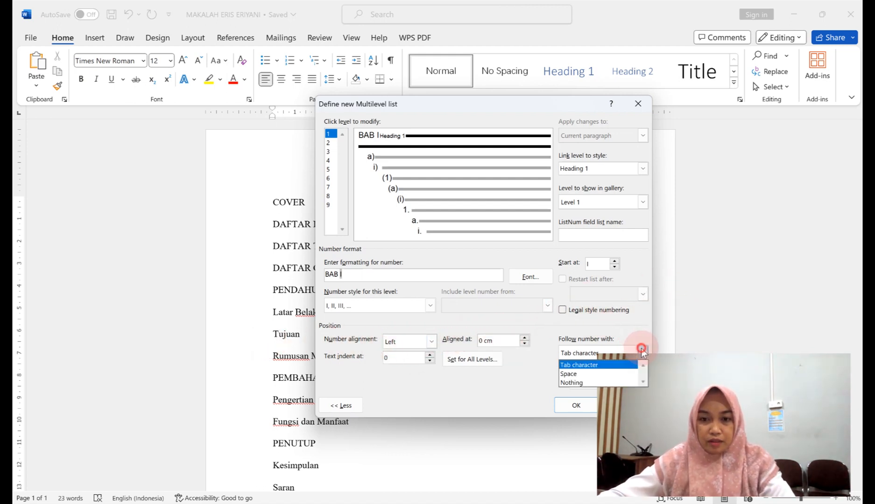
pyautogui.click(577, 373)
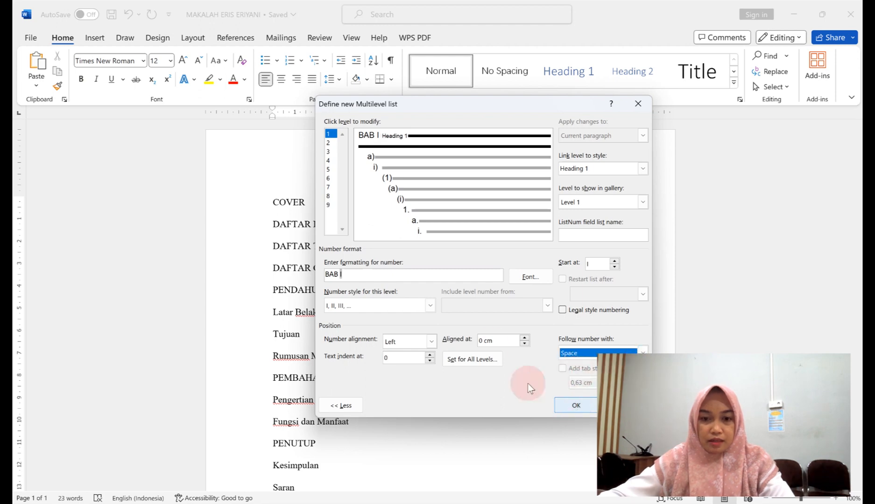
pyautogui.click(328, 143)
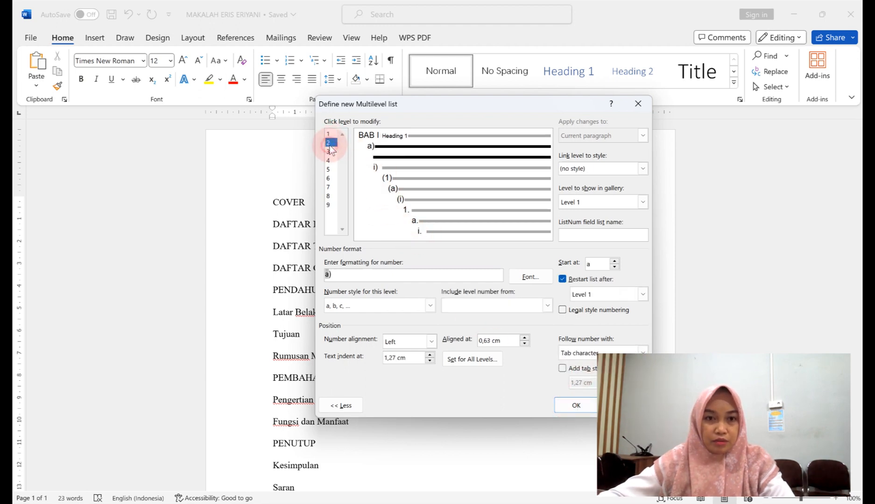
# Link level 2 to Heading 2 and number it 1.1 in legal-style Arabic numerals.
pyautogui.click(642, 169)
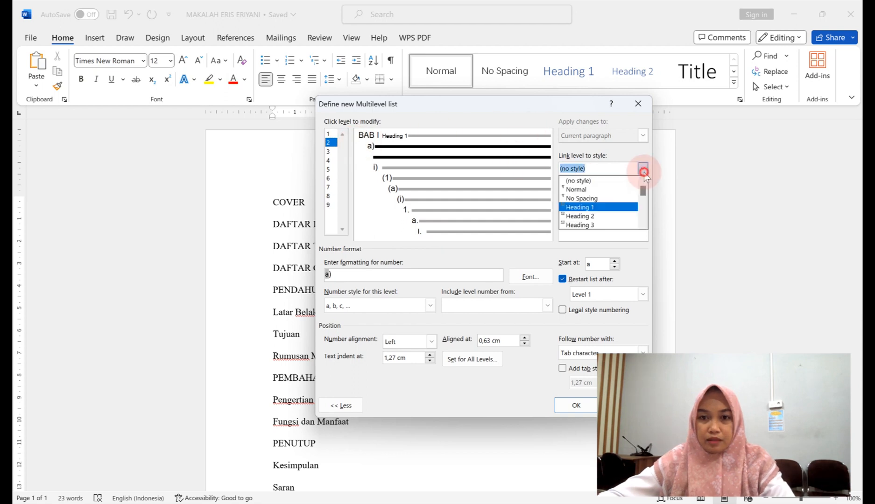
pyautogui.click(611, 218)
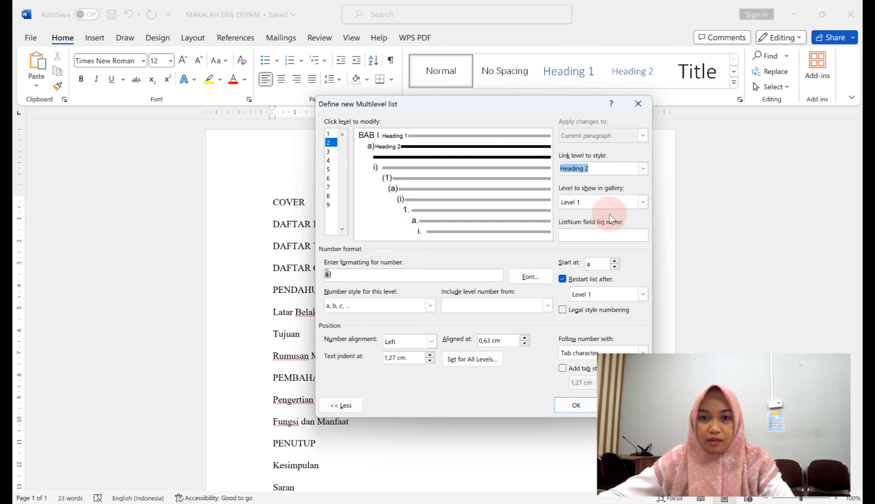
pyautogui.click(547, 305)
pyautogui.click(506, 316)
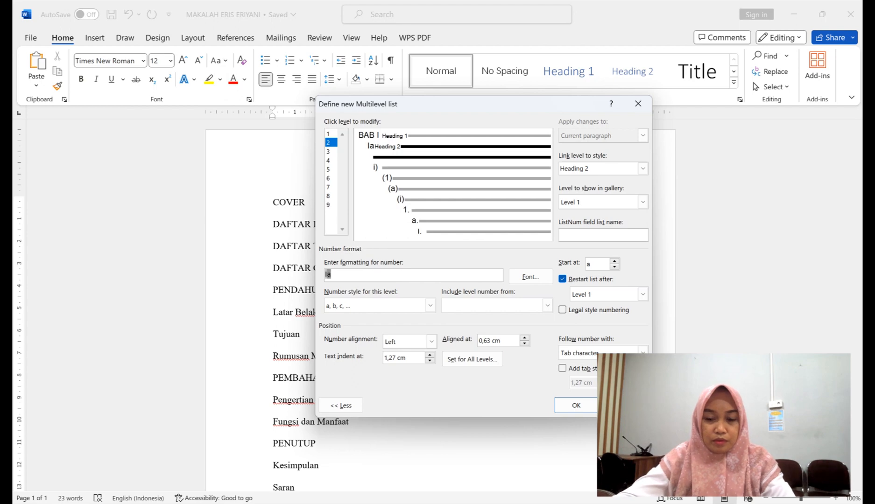
pyautogui.press('BackSpace')
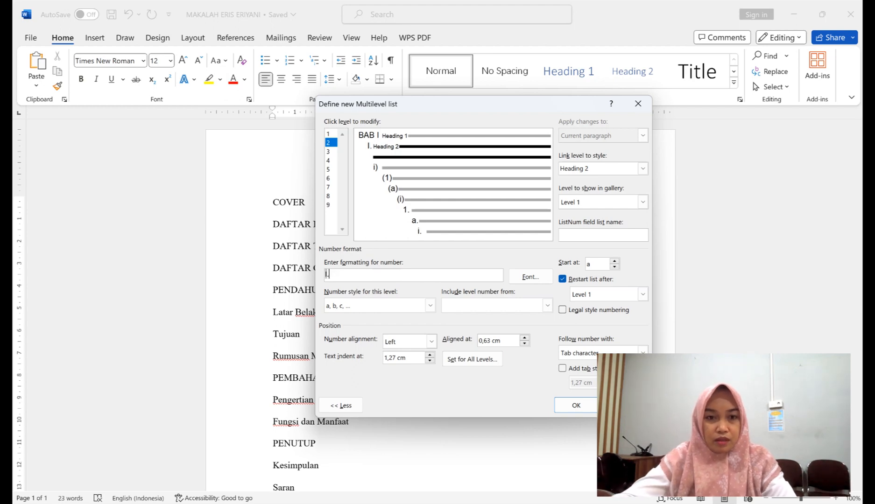
pyautogui.write('.')
pyautogui.click(429, 306)
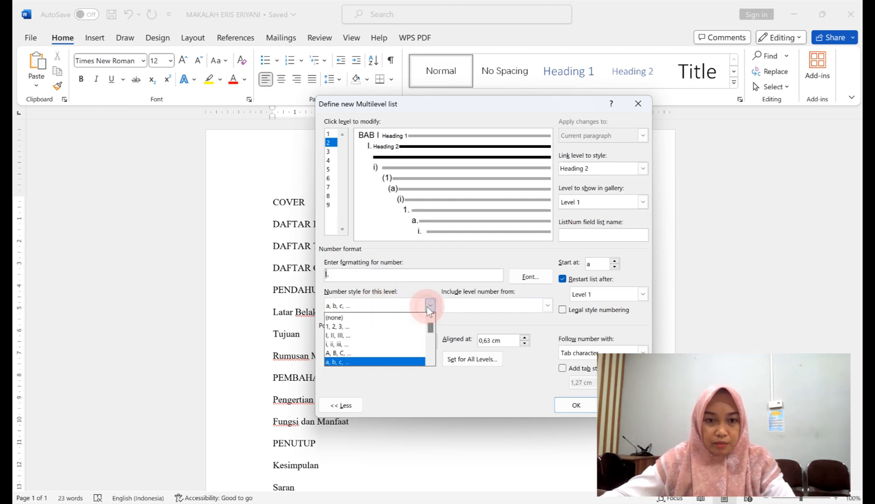
pyautogui.click(357, 324)
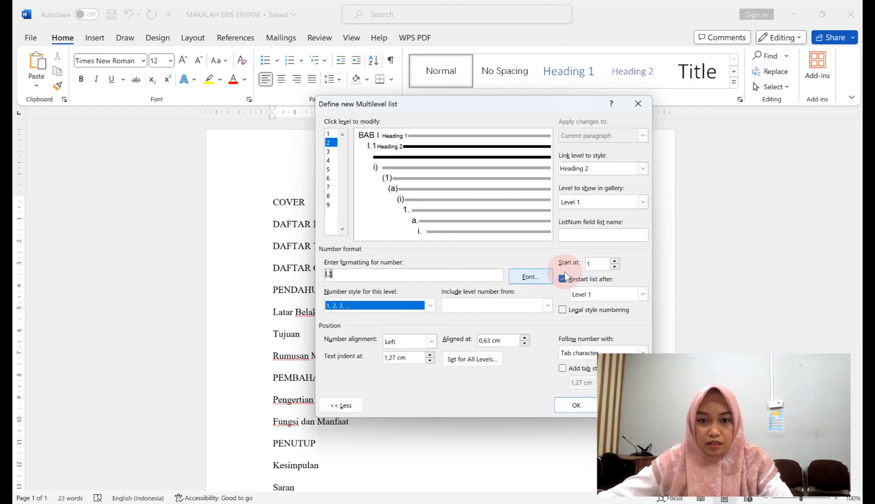
pyautogui.click(562, 310)
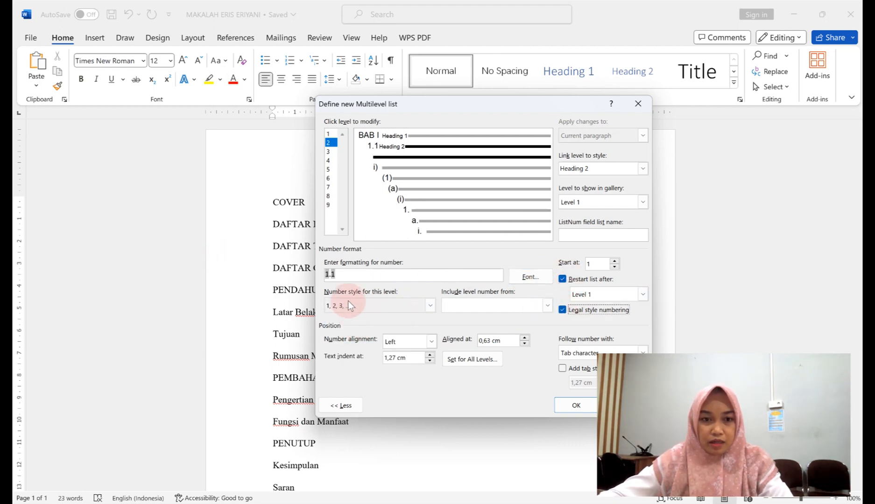
# Set level 2 indent and alignment to 0, follow it with a space, and apply the list.
pyautogui.moveTo(419, 359); pyautogui.dragTo(334, 352)
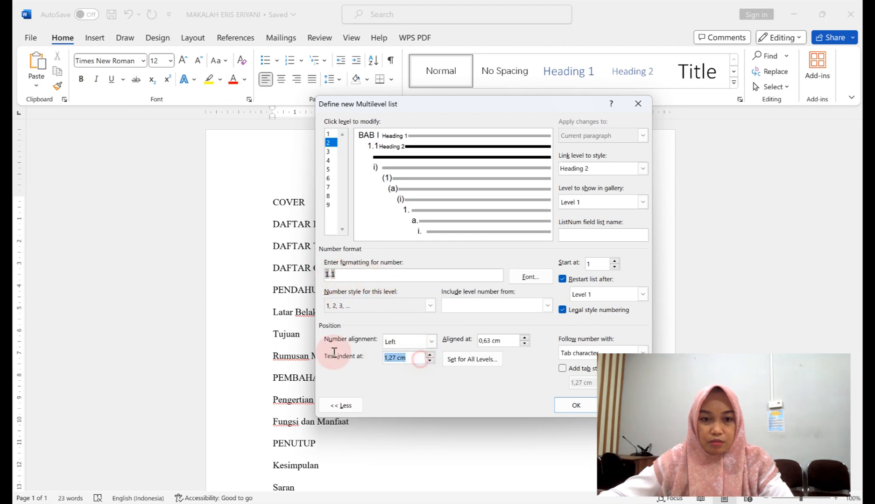
pyautogui.moveTo(507, 343); pyautogui.dragTo(428, 343)
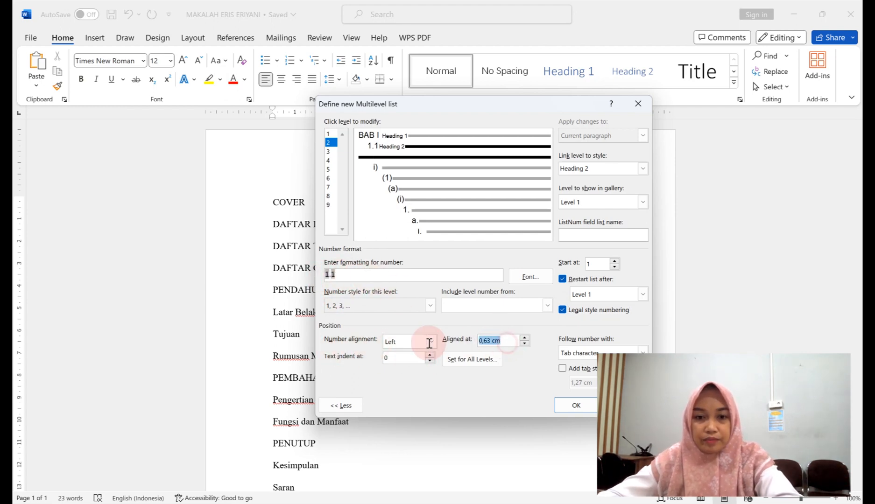
pyautogui.write('0')
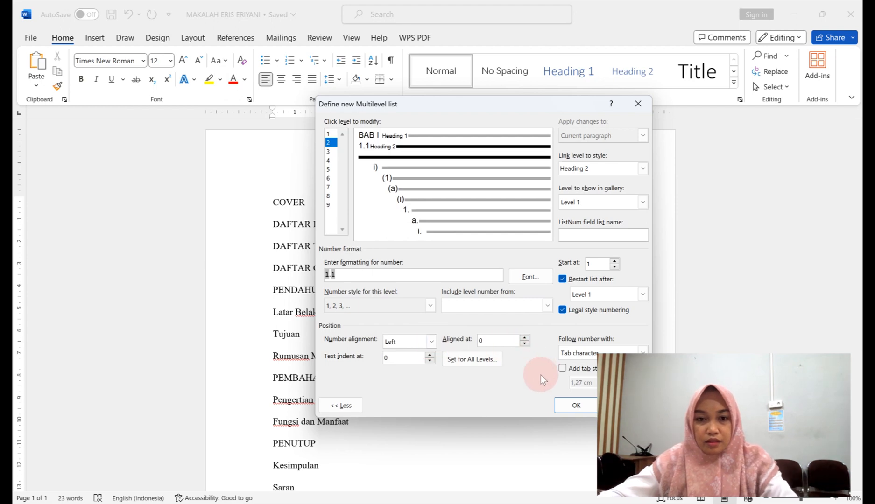
pyautogui.click(580, 352)
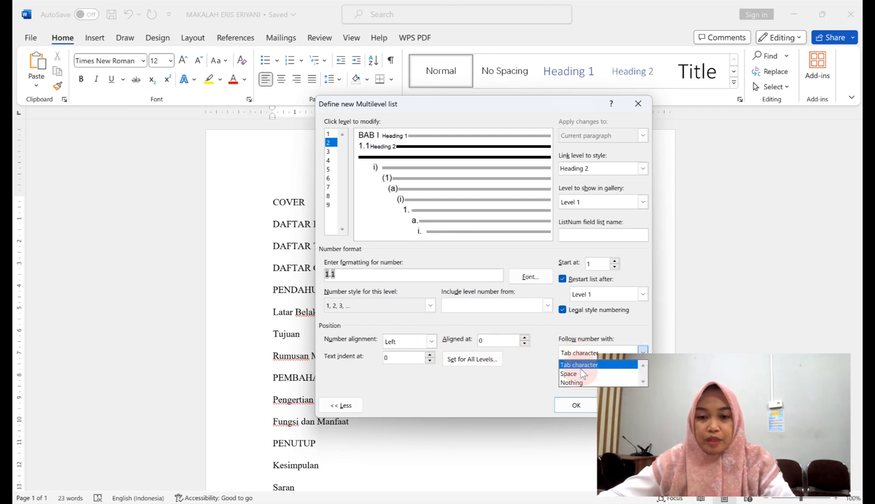
pyautogui.click(578, 373)
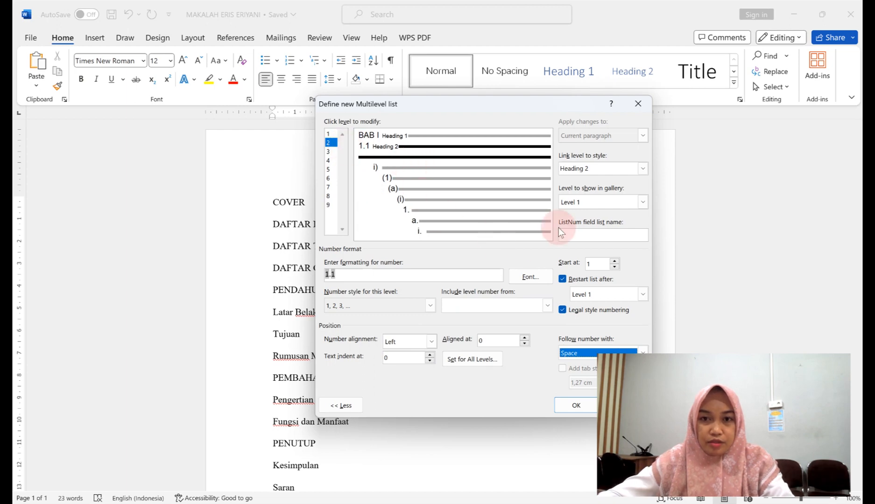
pyautogui.click(568, 405)
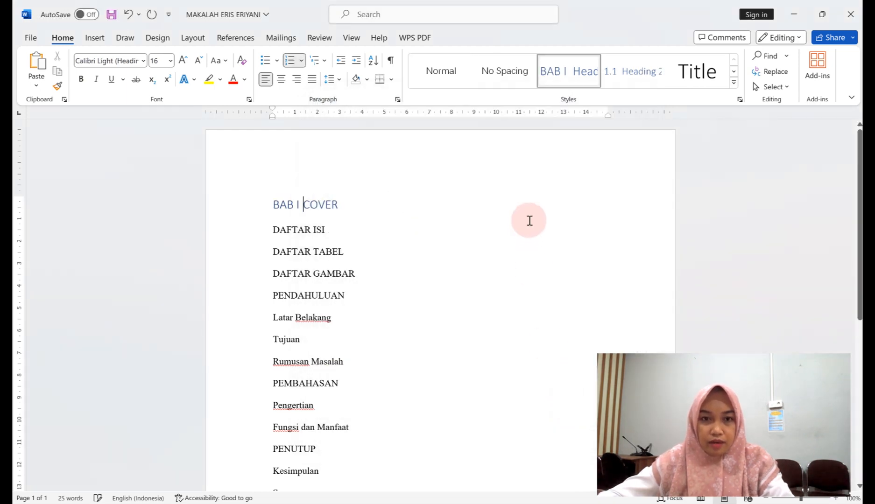
# Return COVER to Normal text and set the titles COVER through PENDAHULUAN to Times New Roman.
pyautogui.click(445, 71)
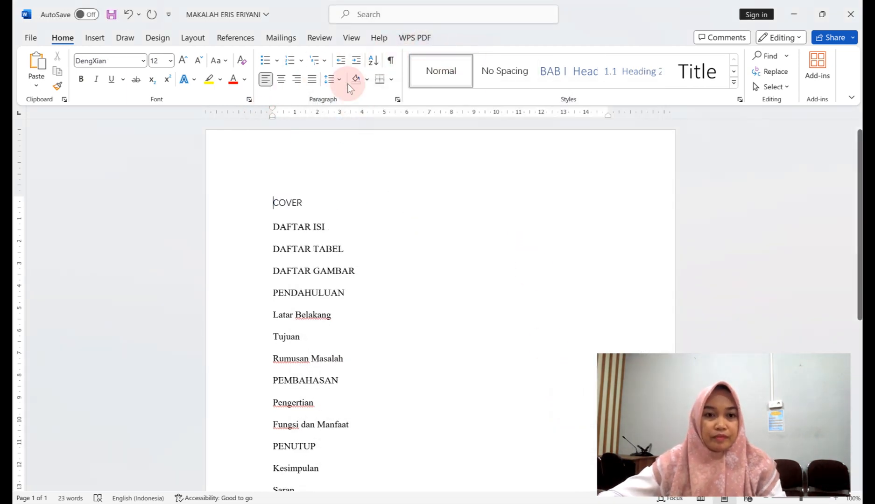
pyautogui.click(424, 74)
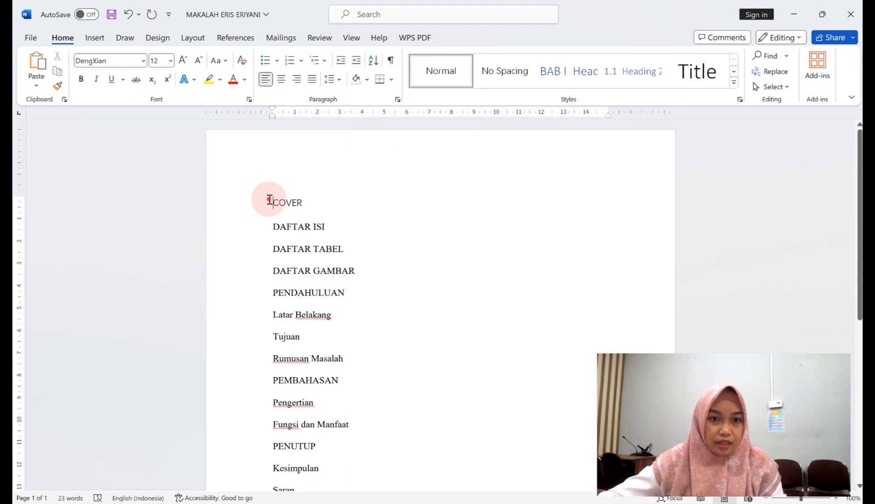
pyautogui.moveTo(270, 200); pyautogui.dragTo(342, 290)
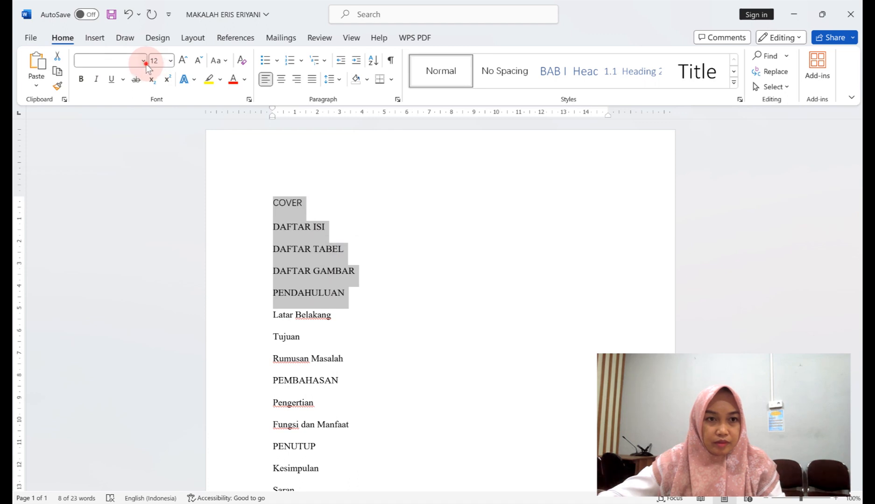
pyautogui.click(144, 62)
pyautogui.click(150, 155)
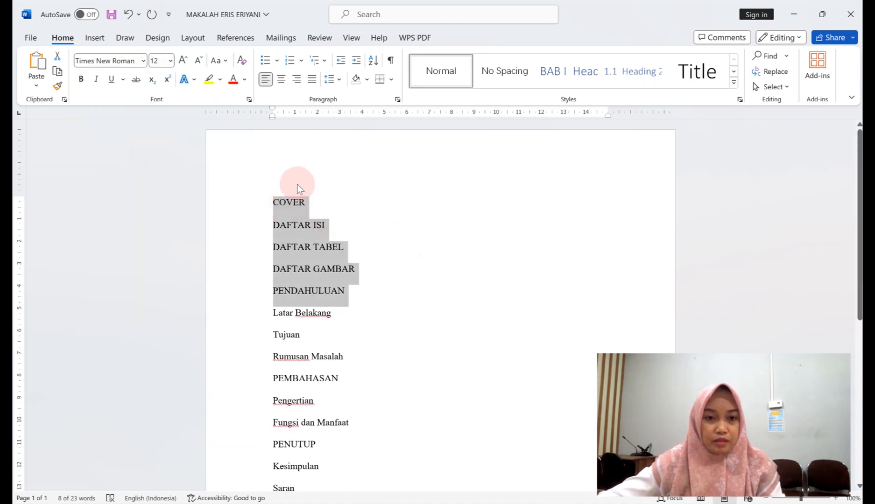
# Apply Heading 1 to COVER through PENDAHULUAN, PEMBAHASAN, PENUTUP and DAFTAR PUSTAKA.
pyautogui.click(275, 203)
pyautogui.moveTo(275, 203); pyautogui.dragTo(350, 292)
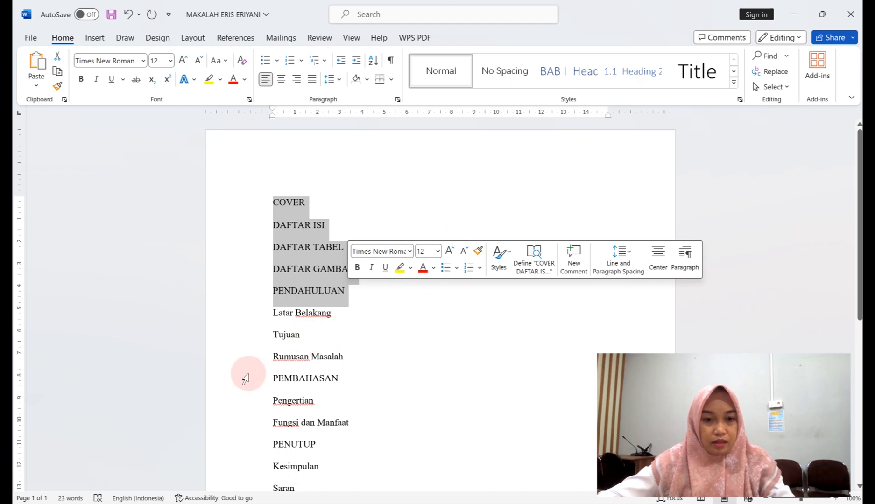
pyautogui.click(273, 378)
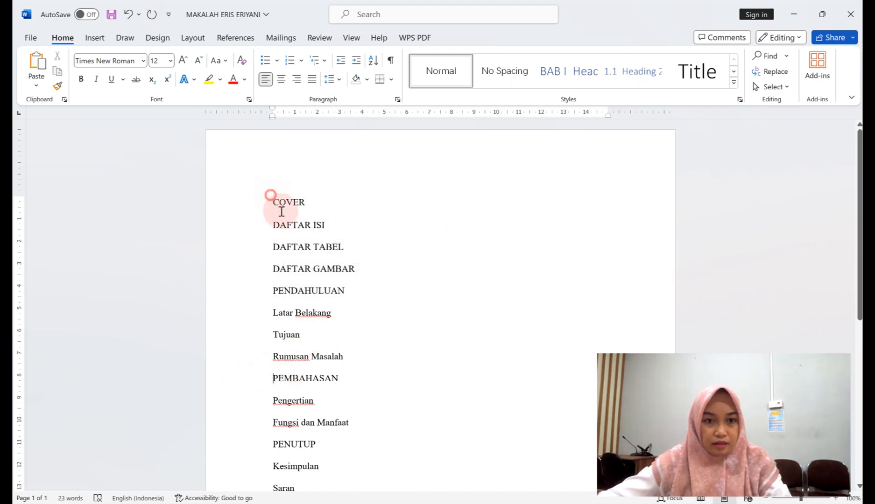
pyautogui.moveTo(273, 201); pyautogui.dragTo(332, 294)
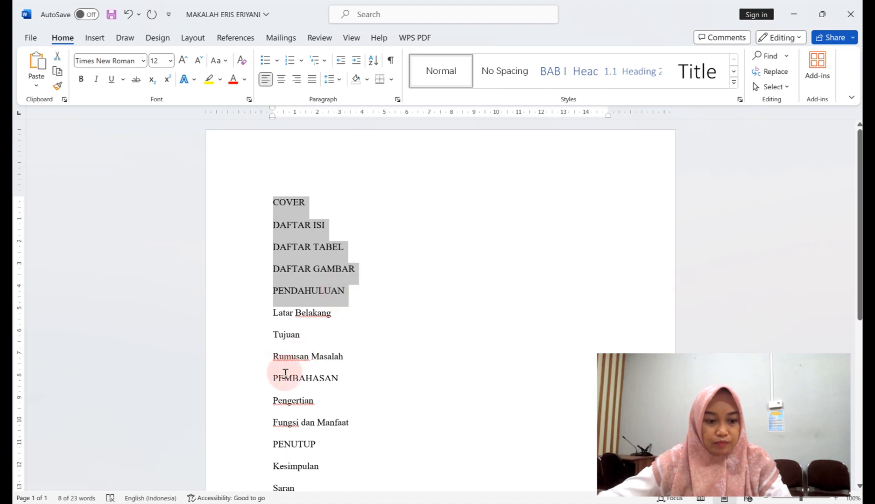
pyautogui.moveTo(276, 378); pyautogui.dragTo(351, 385)
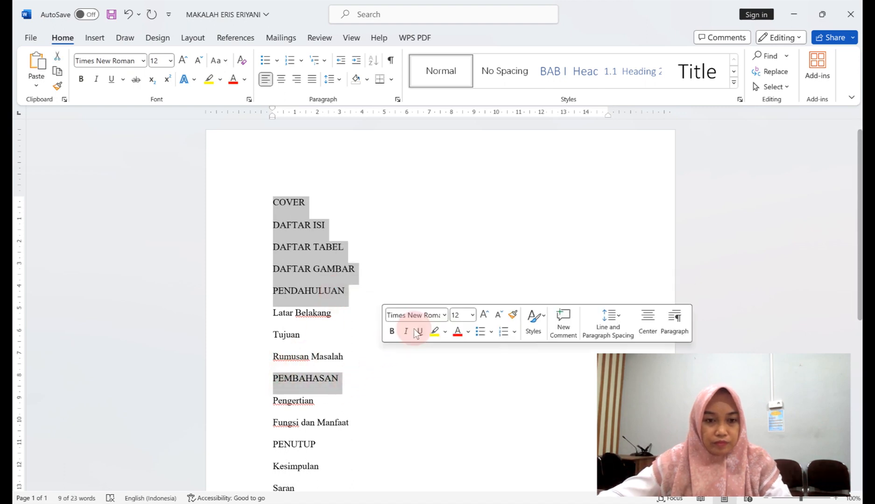
pyautogui.scroll(-2, 400, 363)
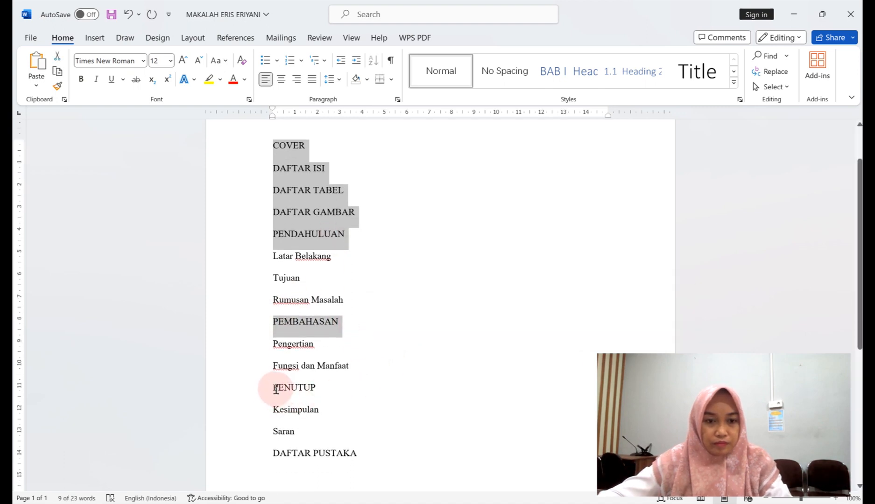
pyautogui.moveTo(270, 389); pyautogui.dragTo(324, 389)
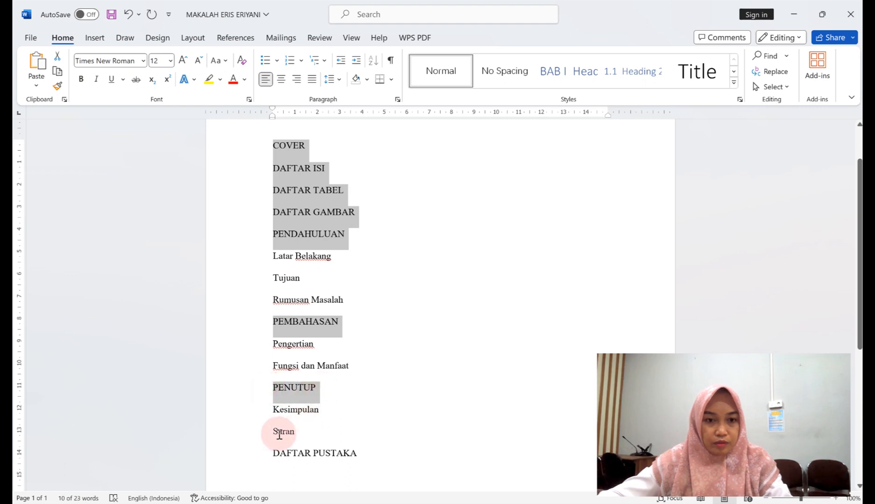
pyautogui.moveTo(272, 449); pyautogui.dragTo(347, 453)
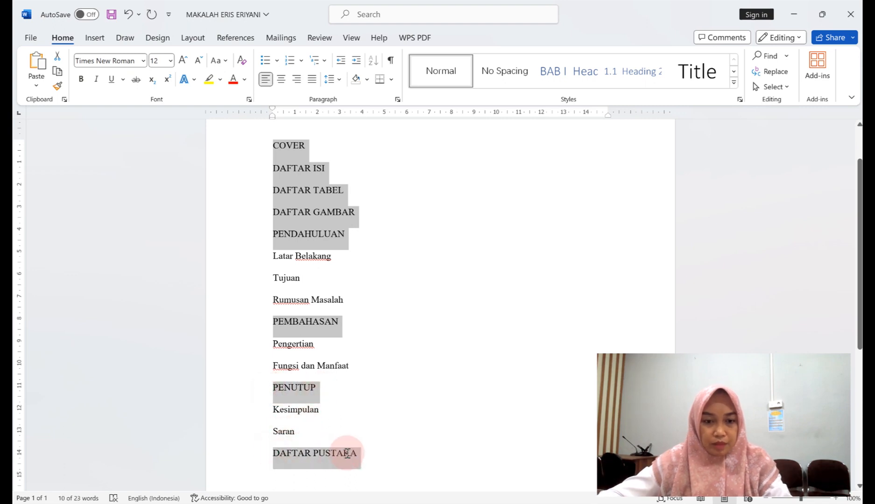
pyautogui.click(555, 65)
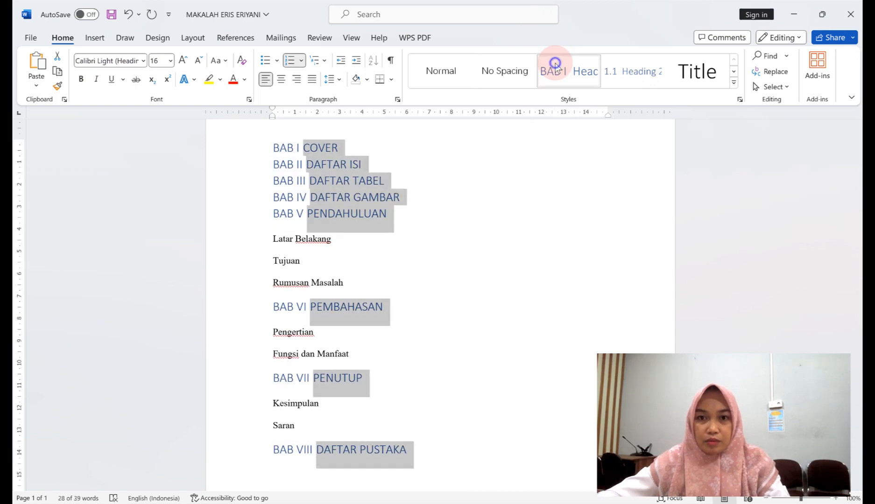
# Modify the Heading 1 style to Times New Roman, 14 pt, bold, with Automatic font colour.
pyautogui.rightClick(555, 63)
pyautogui.click(589, 94)
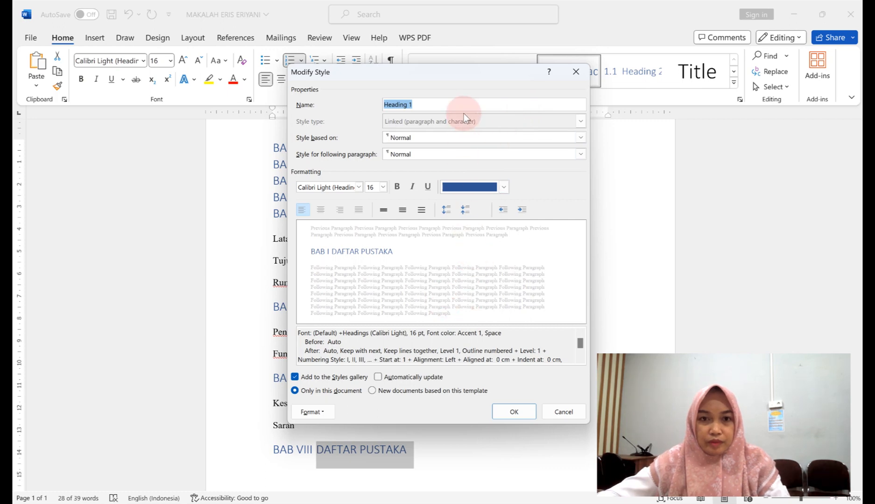
pyautogui.click(359, 187)
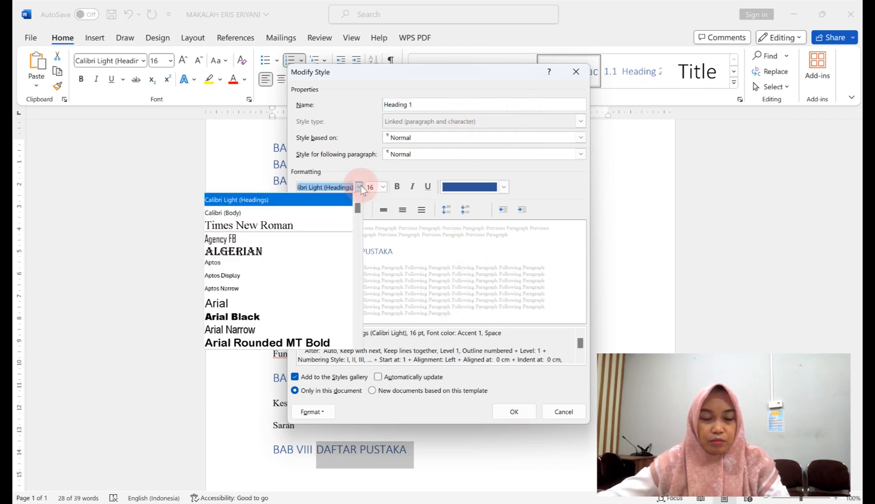
pyautogui.click(338, 226)
pyautogui.click(383, 187)
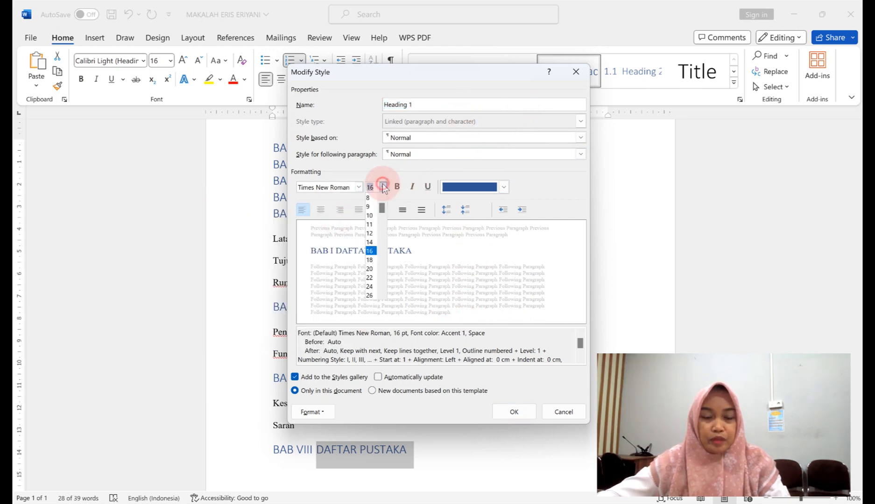
pyautogui.click(372, 242)
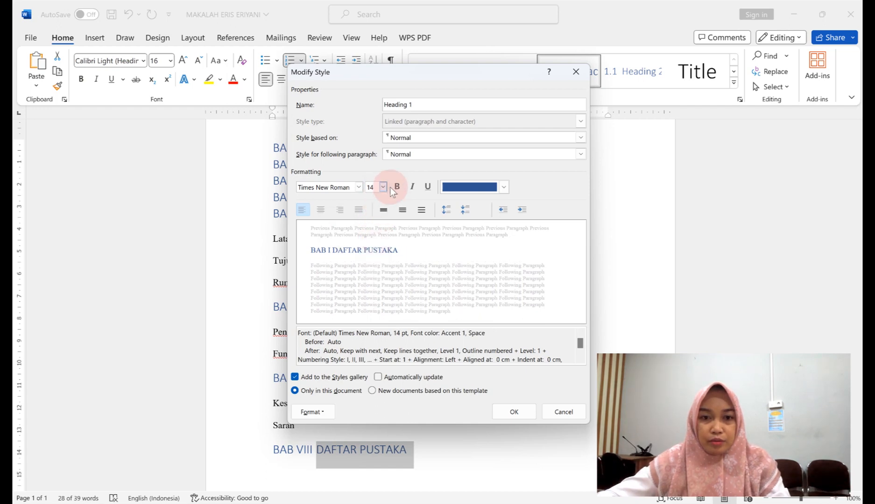
pyautogui.click(397, 187)
pyautogui.click(504, 187)
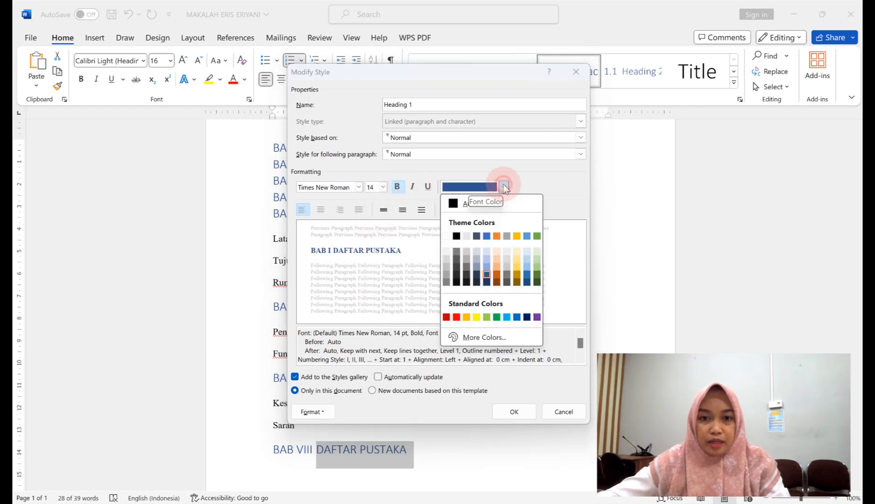
pyautogui.click(455, 203)
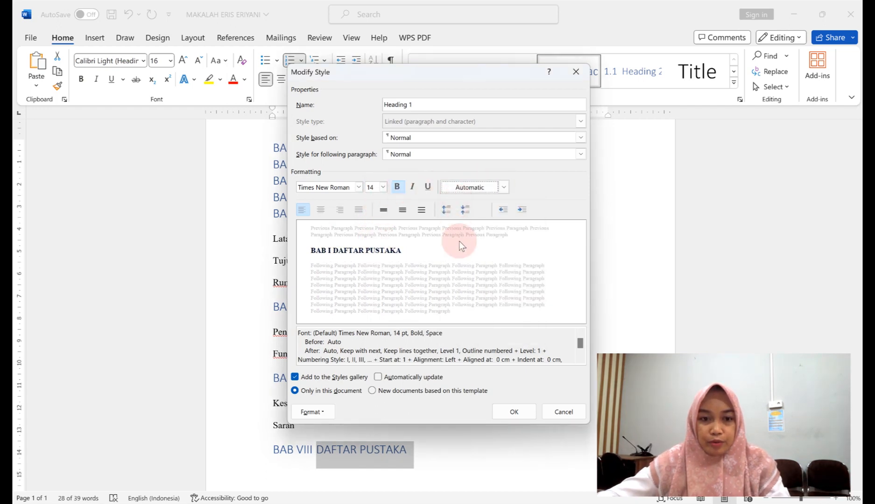
pyautogui.click(511, 411)
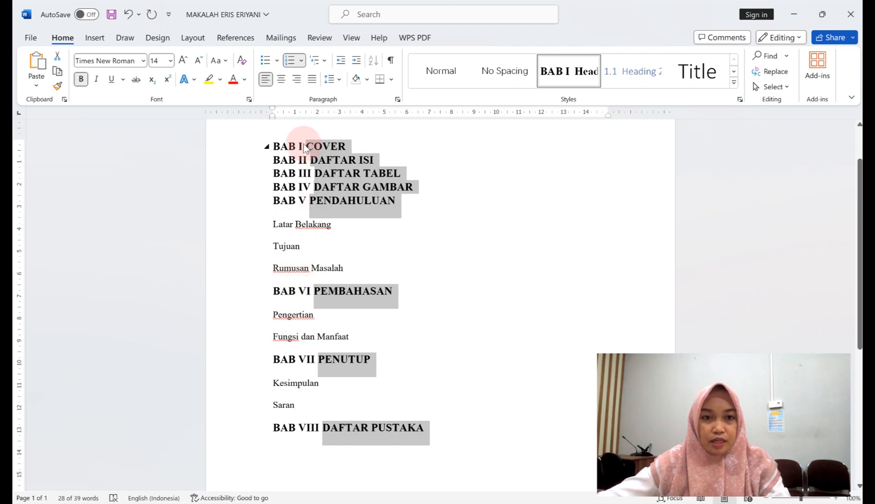
# Remove the BAB numbering from COVER, DAFTAR ISI, DAFTAR TABEL and DAFTAR GAMBAR.
pyautogui.click(303, 147)
pyautogui.press('BackSpace')
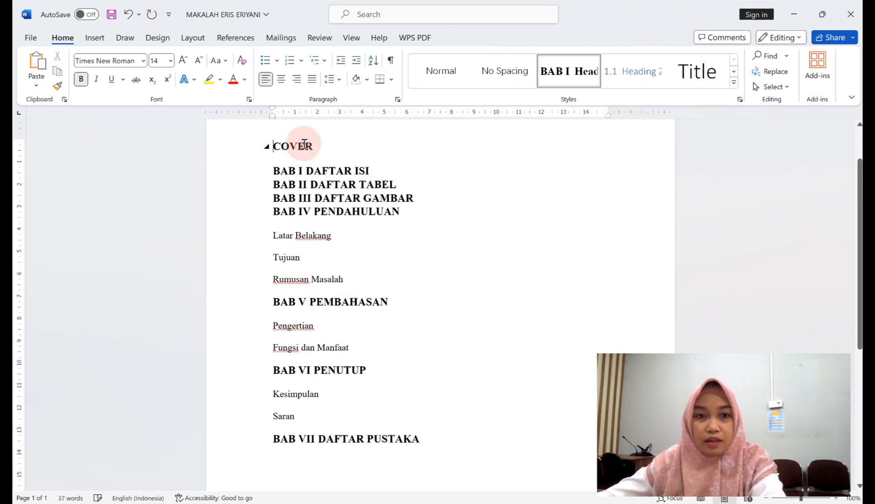
pyautogui.click(305, 171)
pyautogui.press('BackSpace')
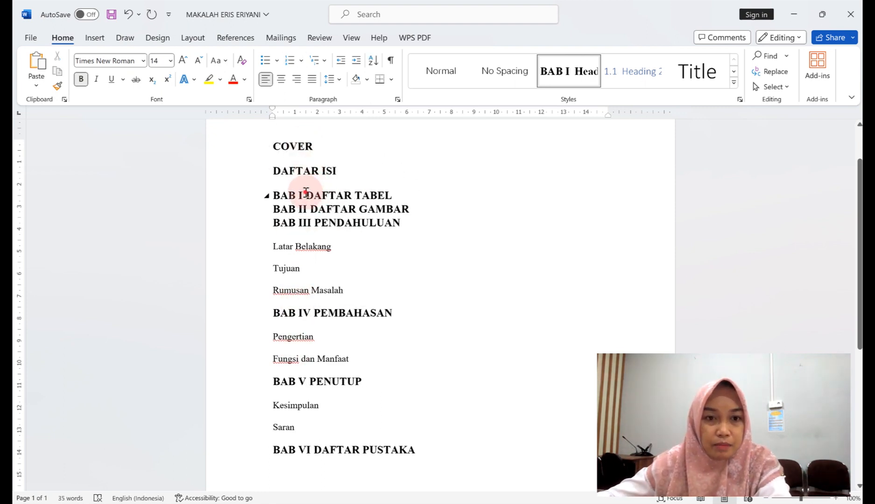
pyautogui.click(305, 195)
pyautogui.press('BackSpace')
pyautogui.click(308, 222)
pyautogui.press('BackSpace')
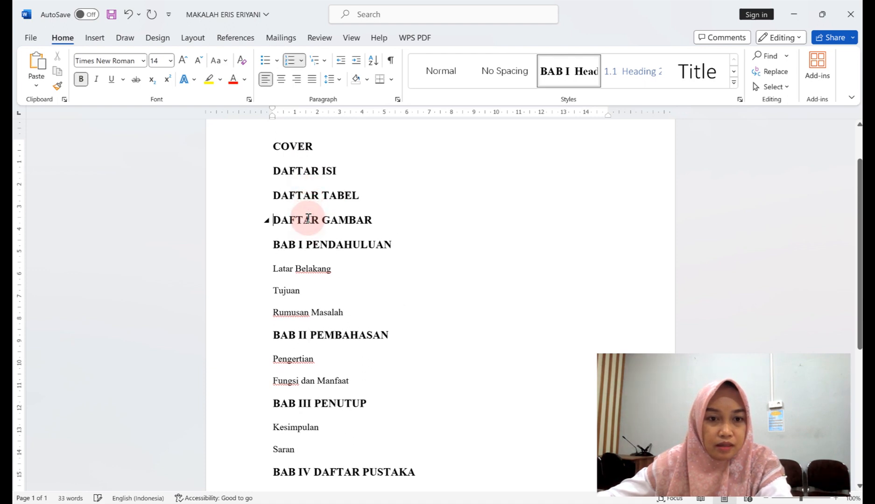
# Remove the BAB IV numbering from DAFTAR PUSTAKA as well.
pyautogui.click(319, 252)
pyautogui.scroll(-3, 351, 250)
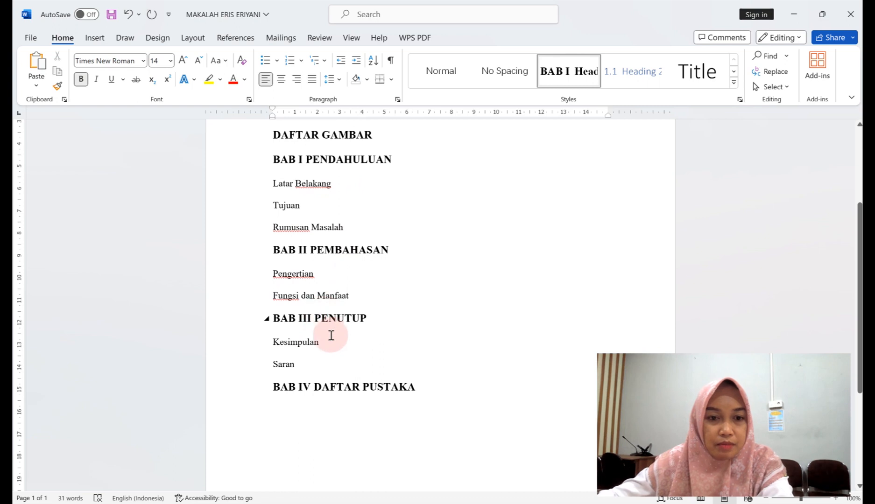
pyautogui.scroll(-2, 322, 333)
pyautogui.click(314, 331)
pyautogui.press('BackSpace')
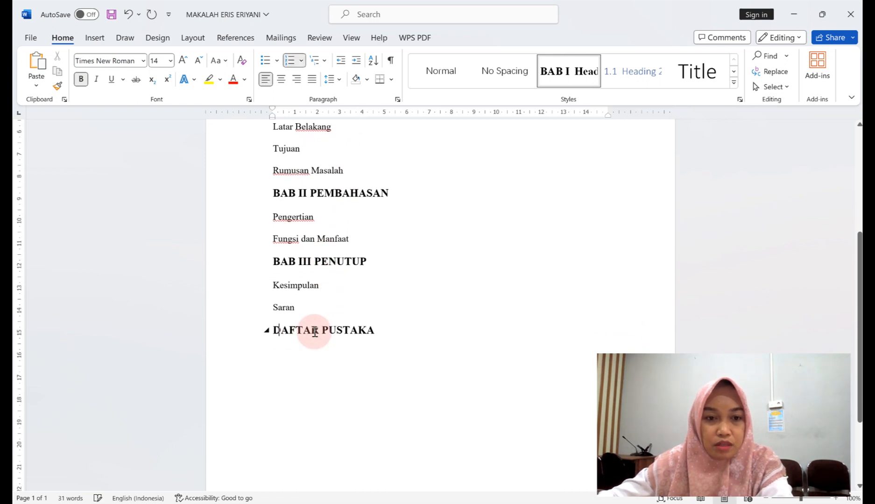
pyautogui.scroll(3, 335, 317)
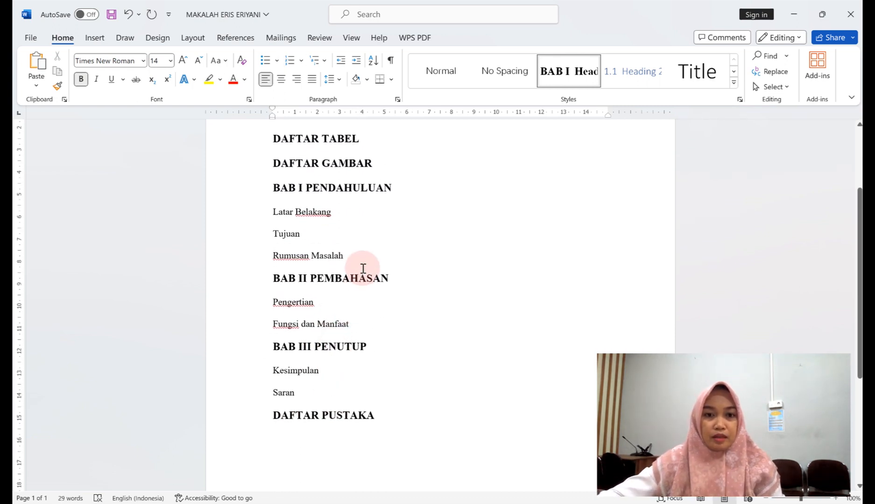
# Apply Heading 2 to Latar Belakang, Tujuan, Rumusan Masalah, Pengertian, Fungsi dan Manfaat, Kesimpulan and Saran.
pyautogui.moveTo(272, 213); pyautogui.dragTo(352, 255)
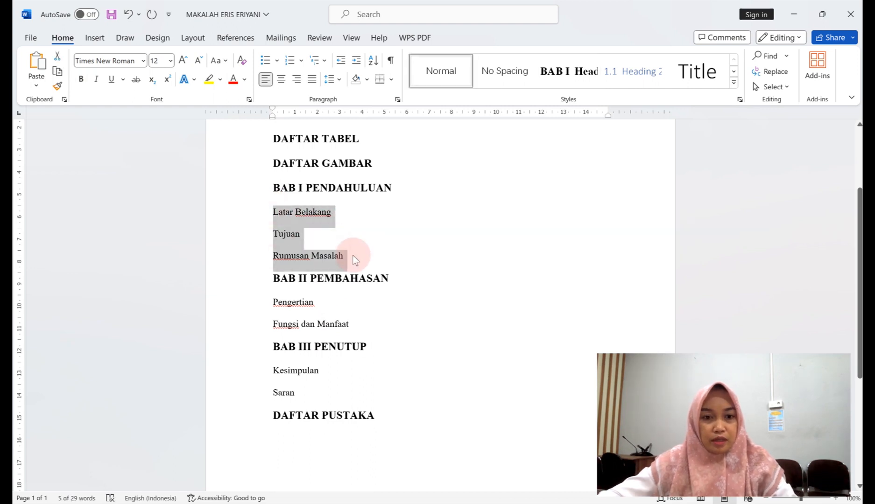
pyautogui.moveTo(271, 302); pyautogui.dragTo(360, 328)
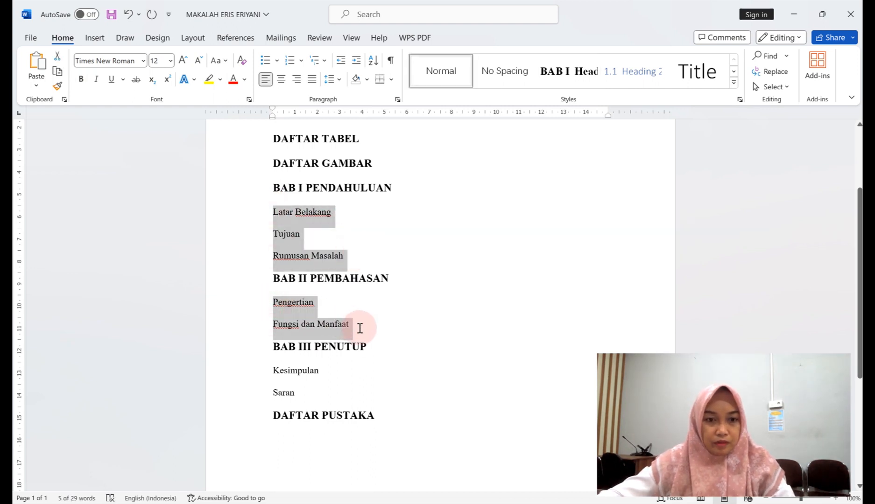
pyautogui.moveTo(282, 378); pyautogui.dragTo(298, 390)
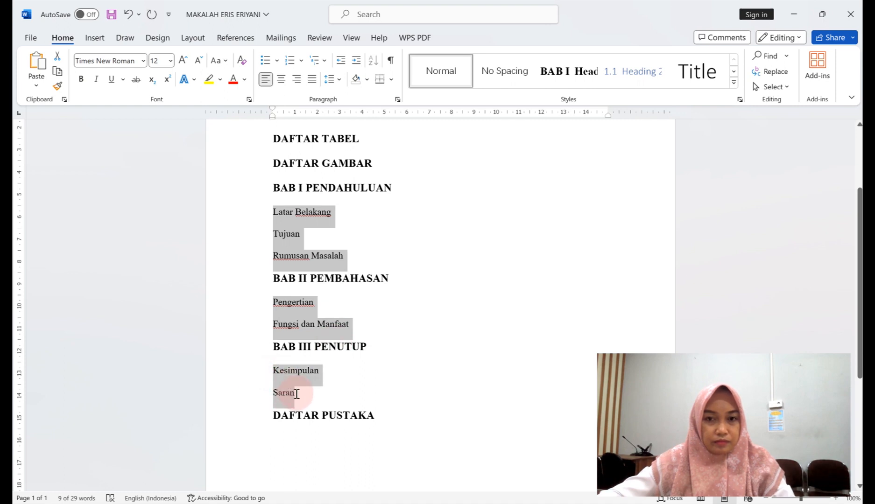
pyautogui.click(617, 78)
# Modify the Heading 2 style to Times New Roman, 12 pt, in Automatic font colour.
pyautogui.rightClick(617, 76)
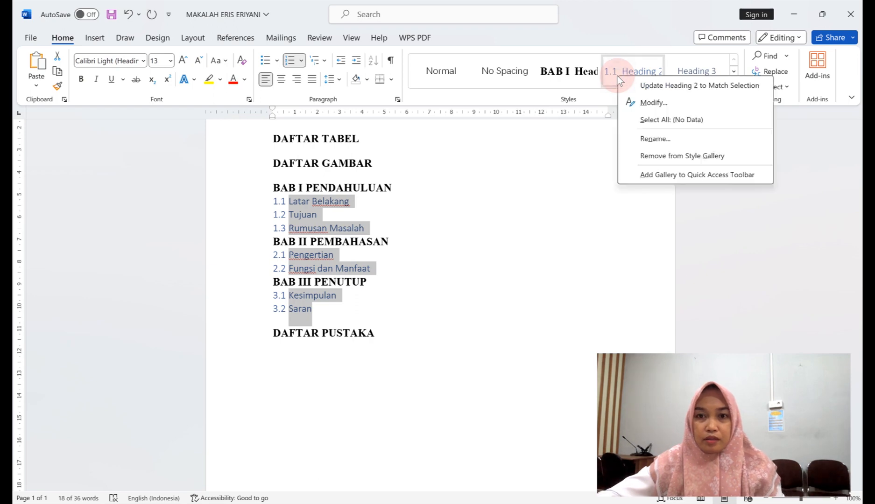
pyautogui.click(653, 105)
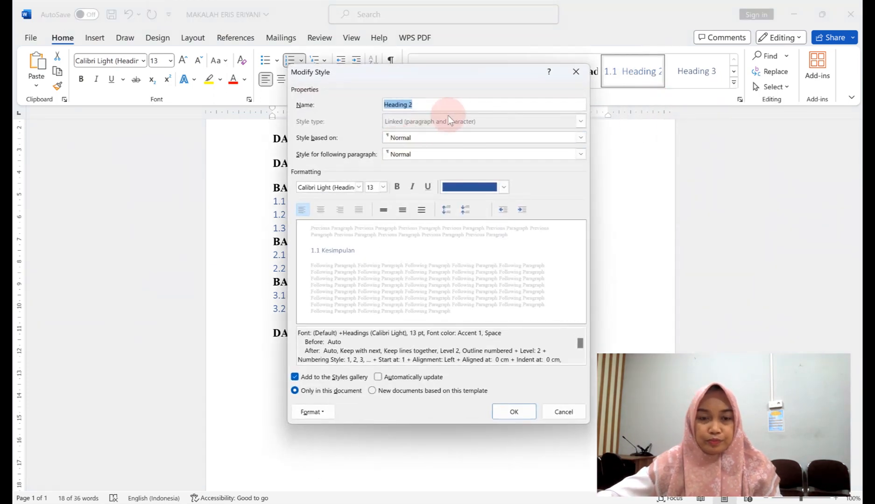
pyautogui.click(359, 187)
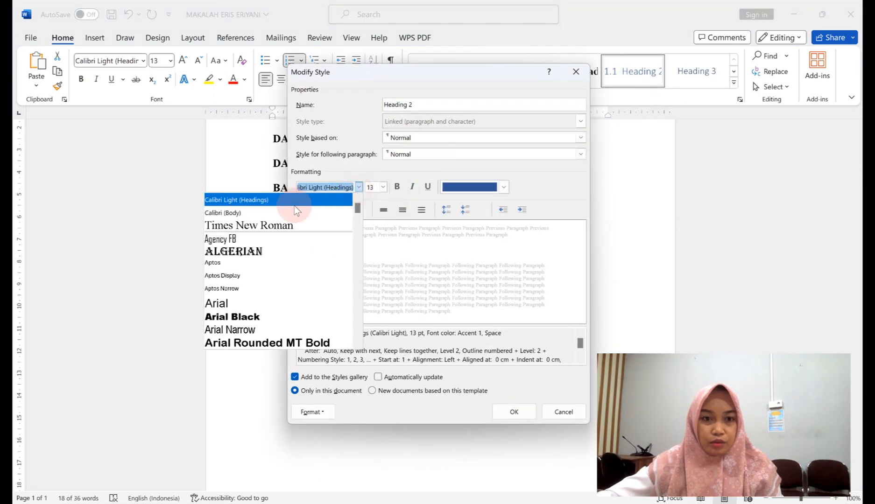
pyautogui.click(248, 226)
pyautogui.click(382, 188)
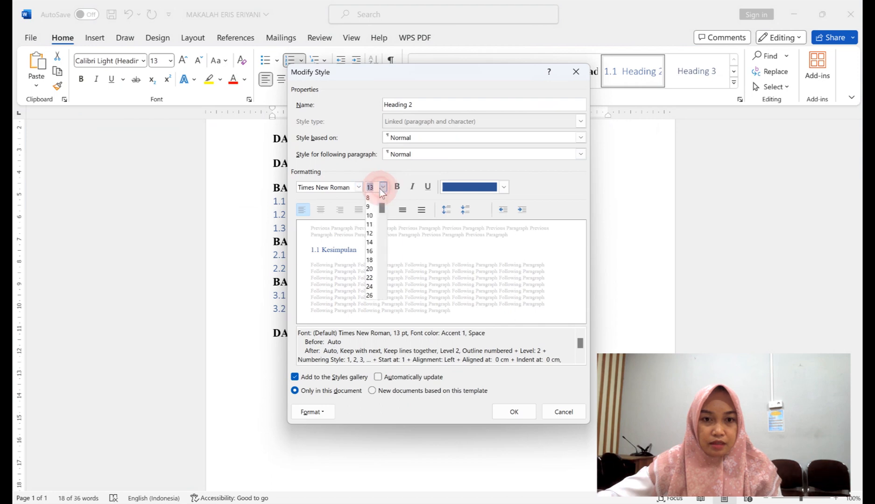
pyautogui.click(368, 234)
pyautogui.click(488, 189)
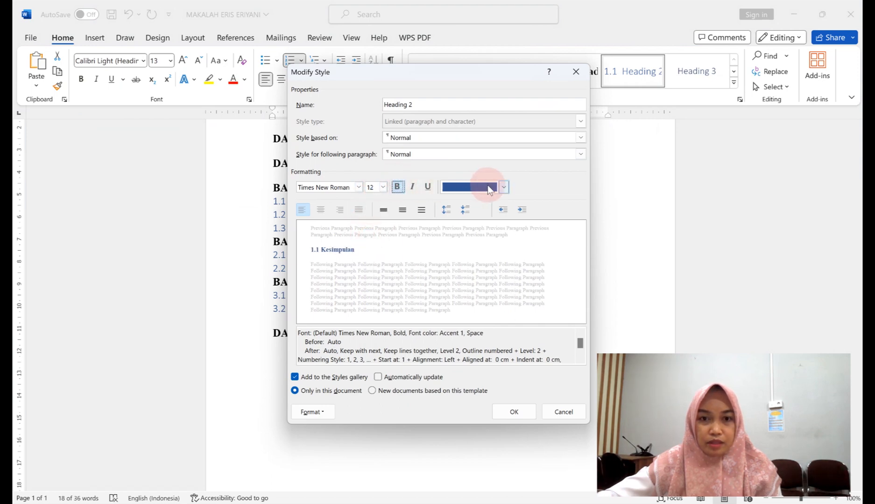
pyautogui.click(504, 187)
pyautogui.click(463, 200)
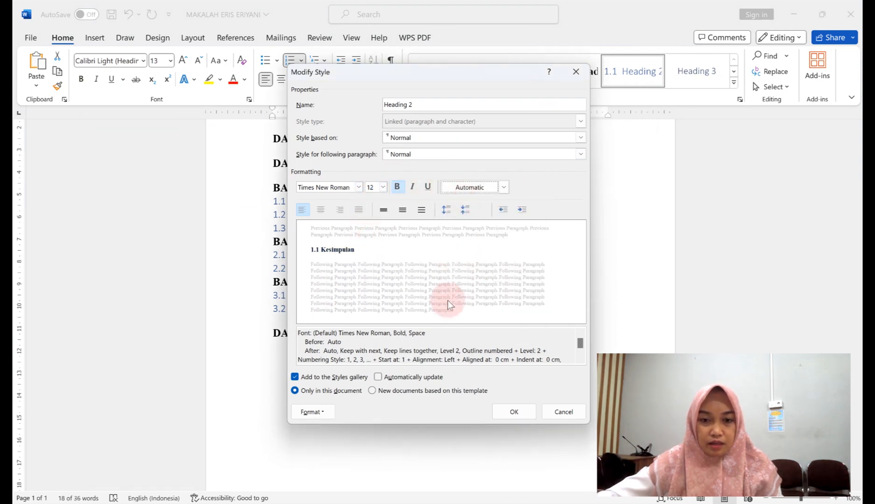
pyautogui.click(514, 412)
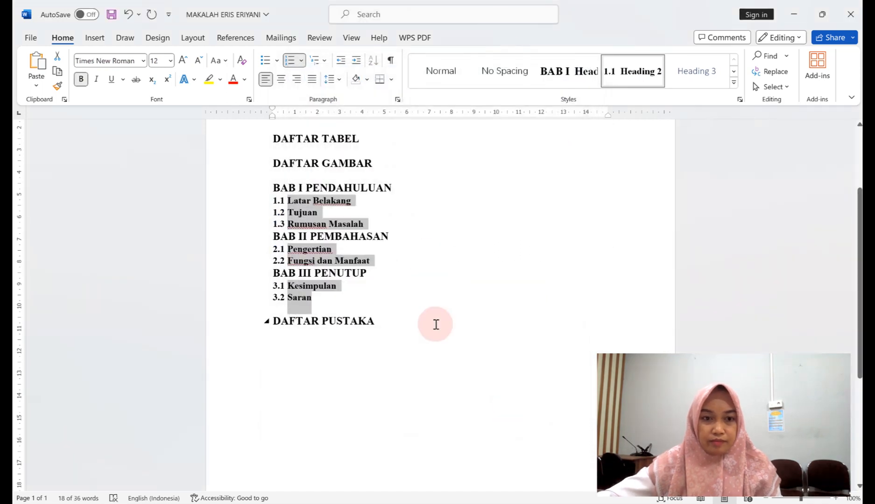
pyautogui.scroll(1, 422, 297)
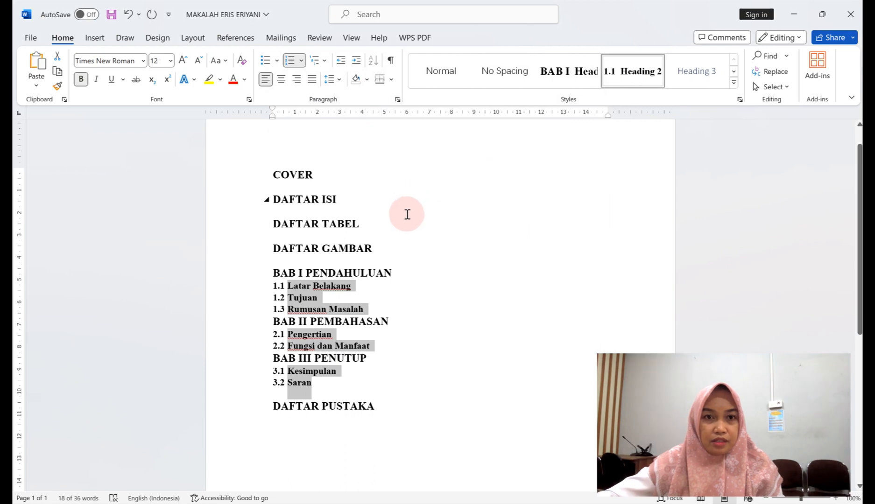
# Show the Navigation Pane and centre the headings COVER through BAB I PENDAHULUAN.
pyautogui.click(347, 37)
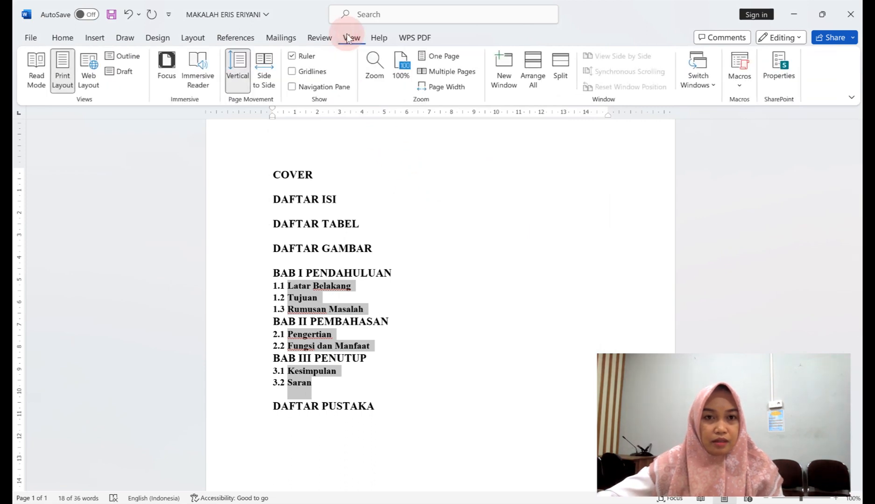
pyautogui.click(292, 87)
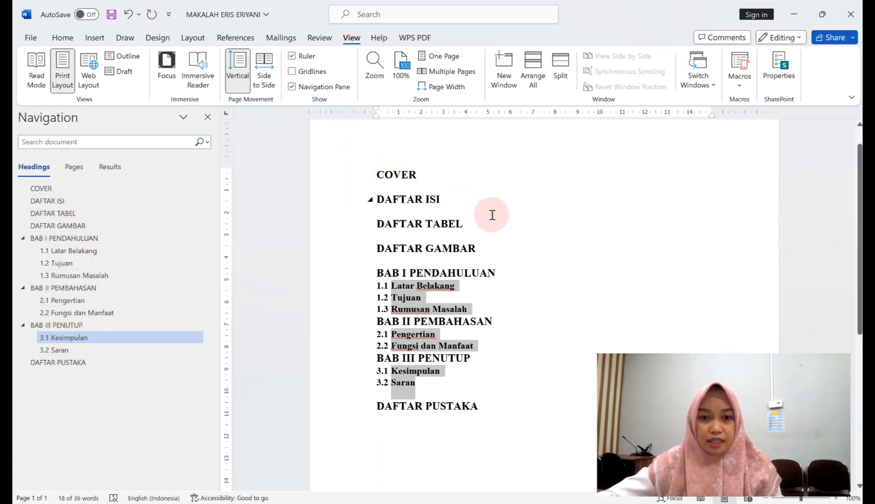
pyautogui.click(485, 199)
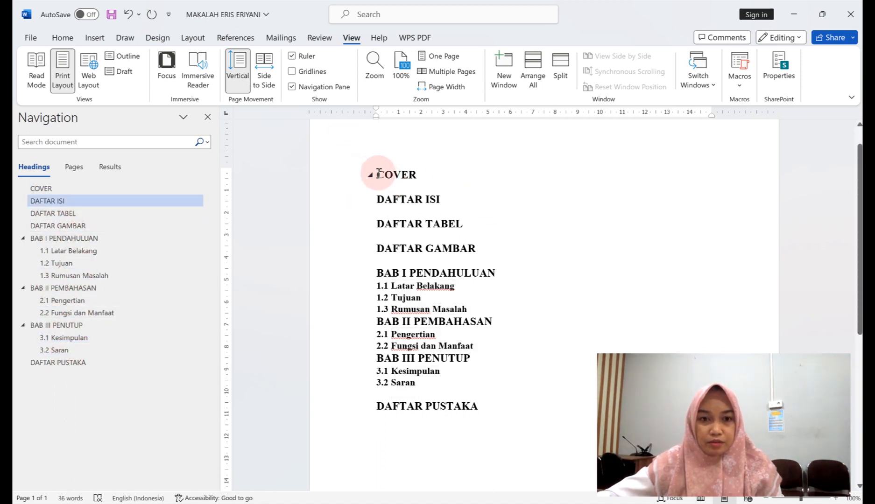
pyautogui.moveTo(378, 173); pyautogui.dragTo(509, 267)
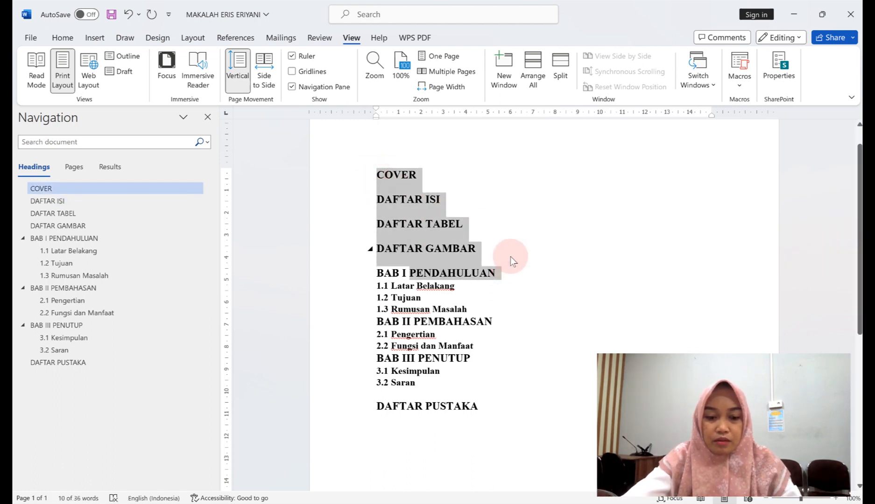
pyautogui.hotkey('ctrl', 'e')
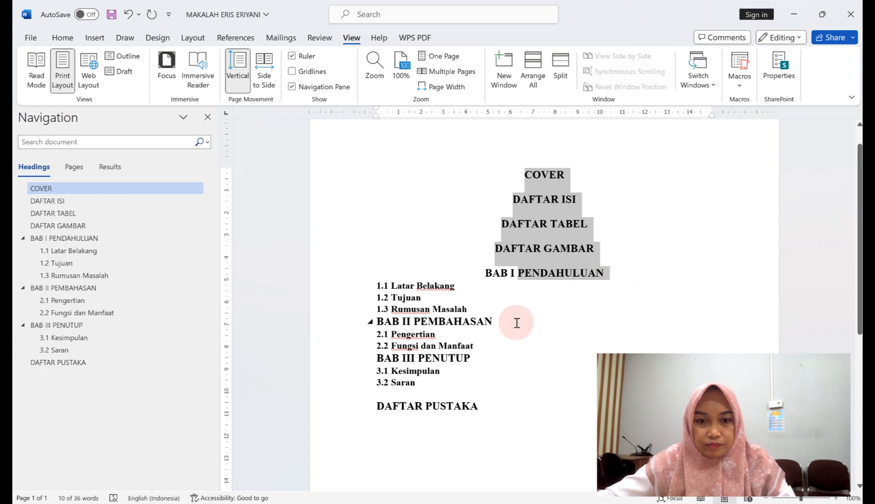
# Centre the BAB II PEMBAHASAN, BAB III PENUTUP and DAFTAR PUSTAKA headings.
pyautogui.moveTo(509, 321); pyautogui.dragTo(383, 318)
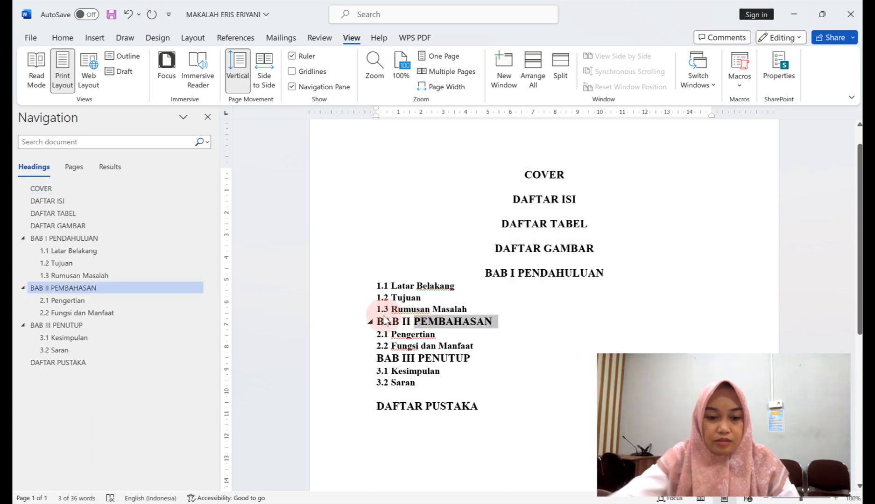
pyautogui.hotkey('ctrl', 'e')
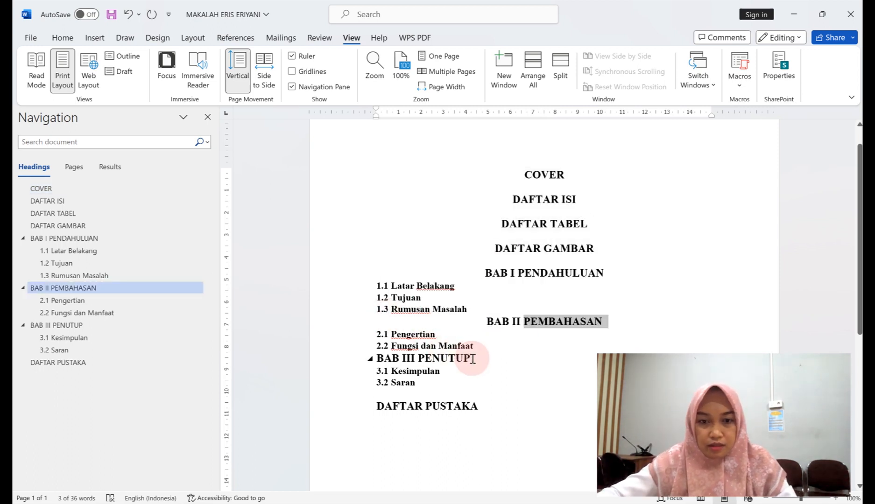
pyautogui.moveTo(469, 358); pyautogui.dragTo(394, 357)
pyautogui.hotkey('ctrl', 'e')
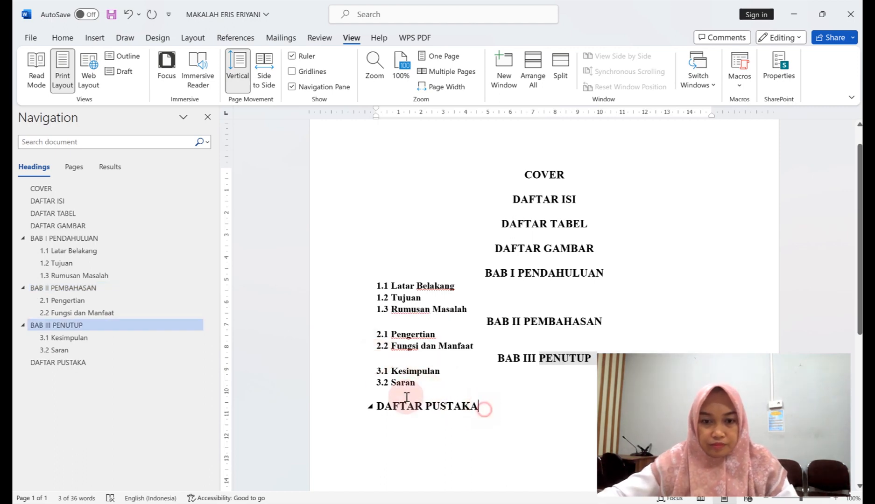
pyautogui.moveTo(484, 408); pyautogui.dragTo(357, 404)
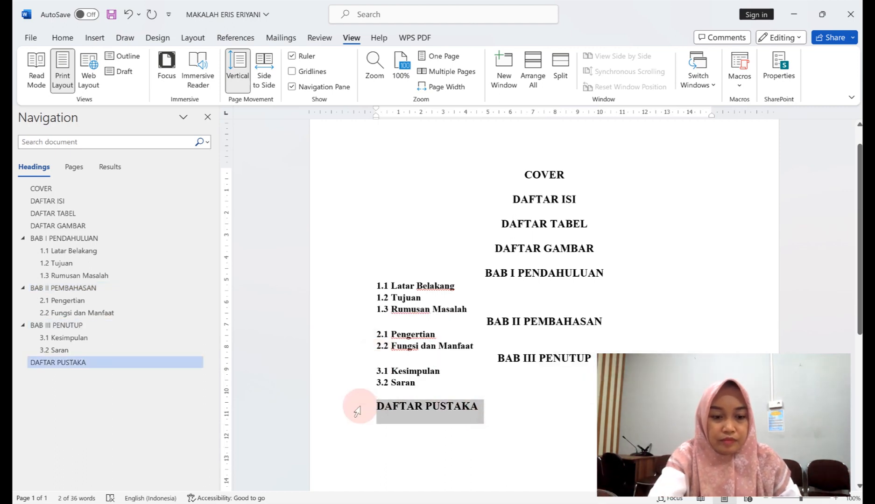
pyautogui.hotkey('ctrl', 'e')
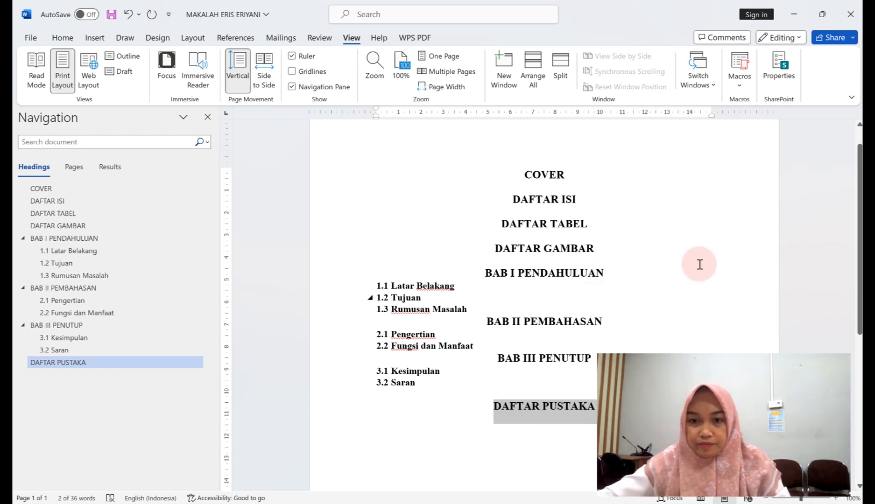
# Add blank lines after the DAFTAR GAMBAR heading.
pyautogui.scroll(-3, 698, 260)
pyautogui.click(648, 253)
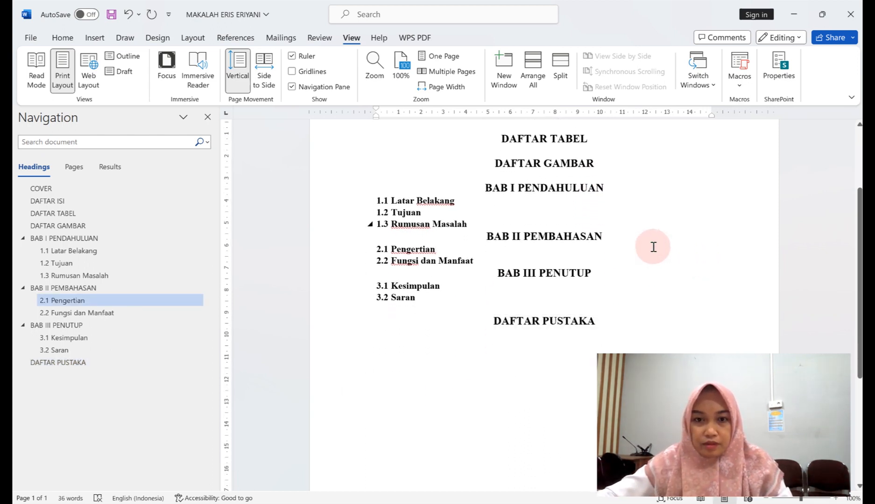
pyautogui.scroll(2, 650, 246)
pyautogui.click(608, 226)
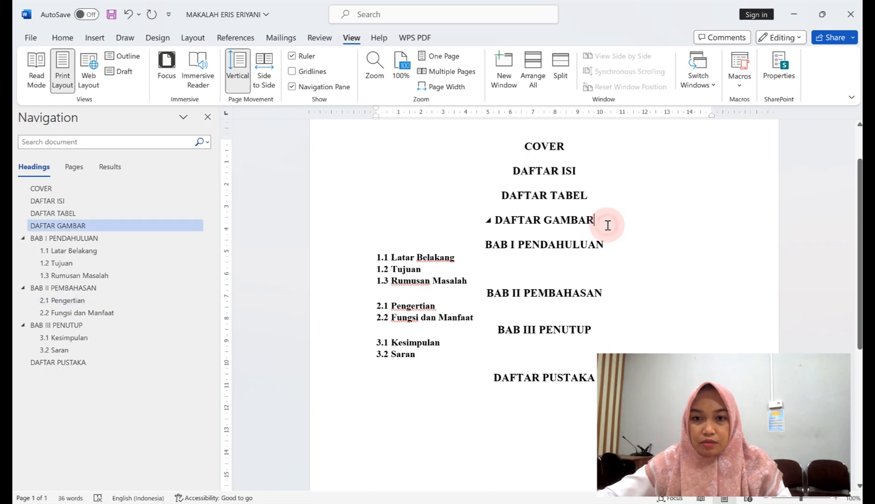
pyautogui.press('Return')
pyautogui.press('Return')
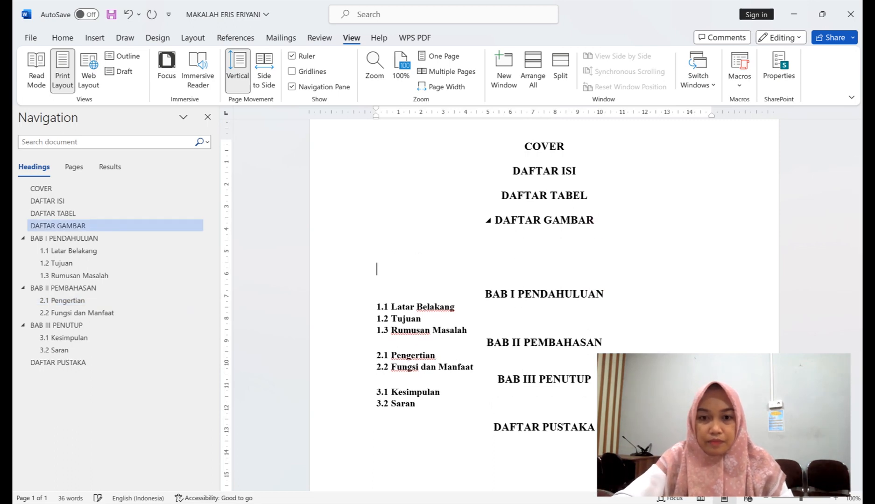
# Insert a Next Page section break so BAB I starts on a new page.
pyautogui.click(192, 40)
pyautogui.click(189, 55)
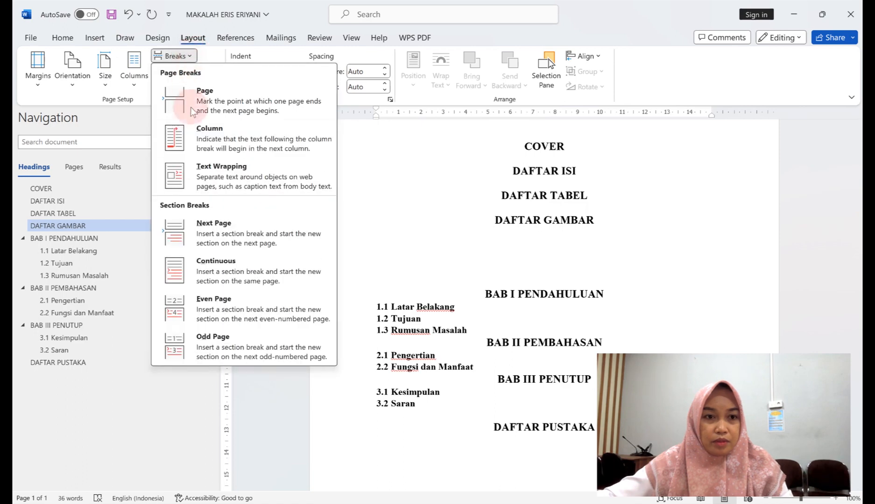
pyautogui.click(211, 221)
pyautogui.scroll(-4, 548, 256)
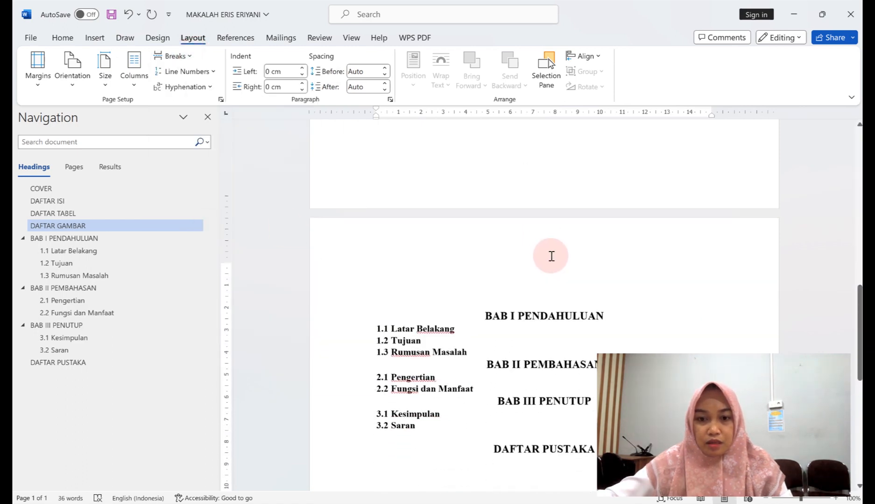
pyautogui.scroll(2, 550, 254)
pyautogui.scroll(10, 557, 238)
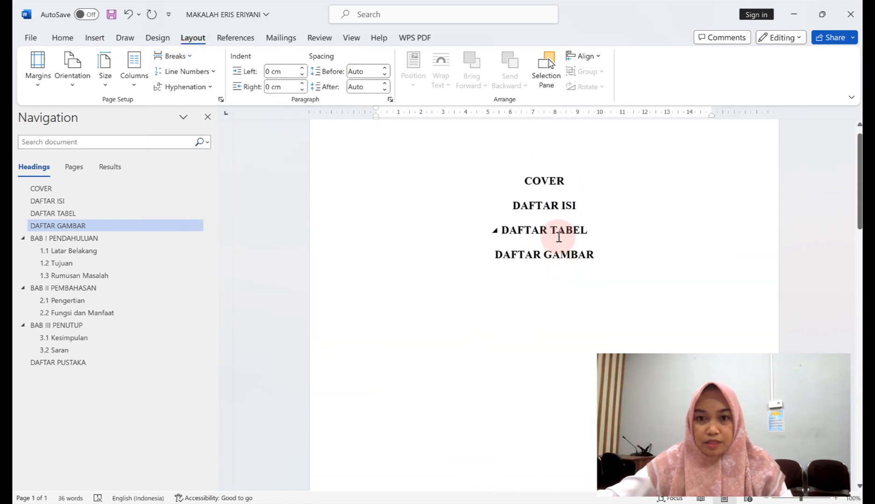
# Put DAFTAR ISI, DAFTAR TABEL and DAFTAR GAMBAR each on a new page with Ctrl+Enter.
pyautogui.click(596, 197)
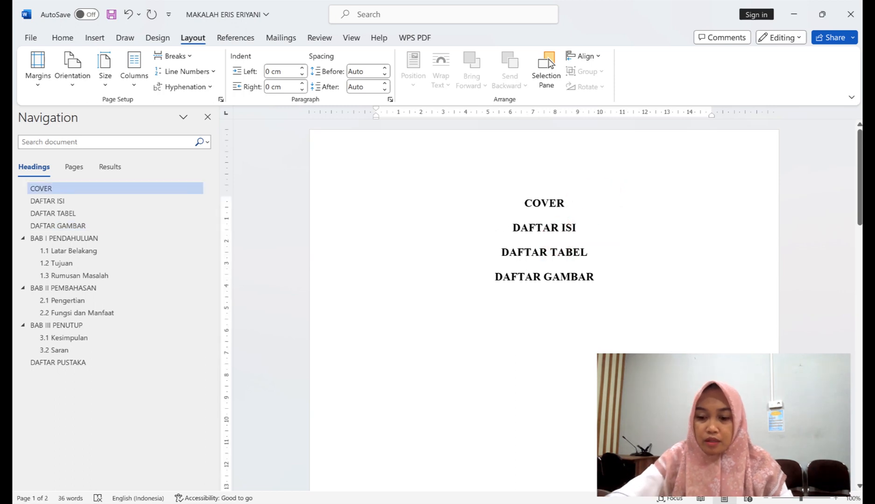
pyautogui.press('Return')
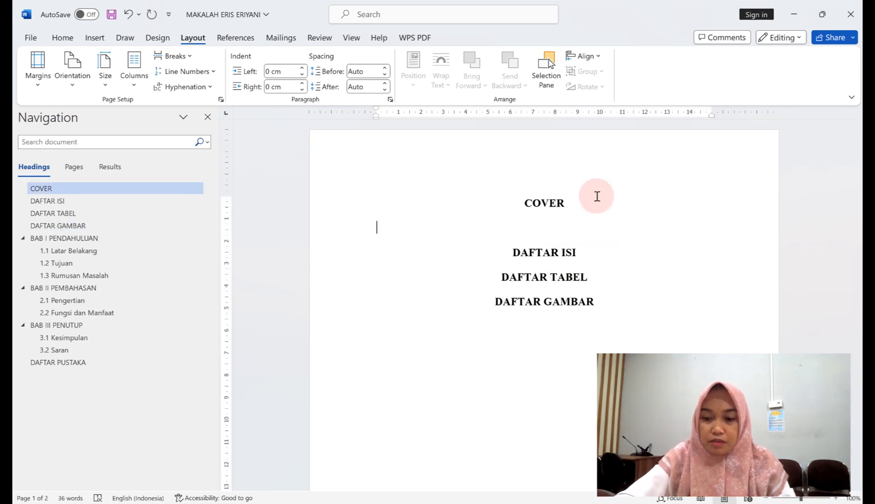
pyautogui.hotkey('ctrl', 'Return')
pyautogui.scroll(-8, 596, 210)
pyautogui.click(596, 248)
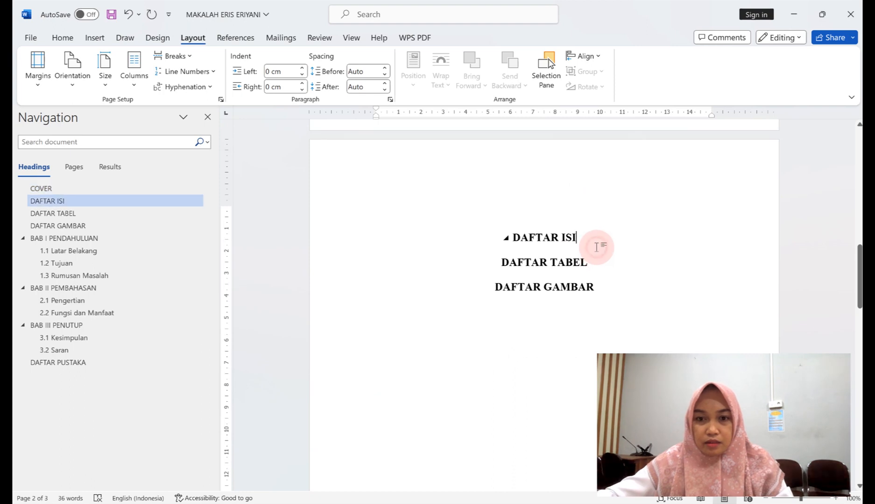
pyautogui.press('Return')
pyautogui.click(597, 248)
pyautogui.hotkey('ctrl', 'Return')
pyautogui.scroll(-10, 598, 246)
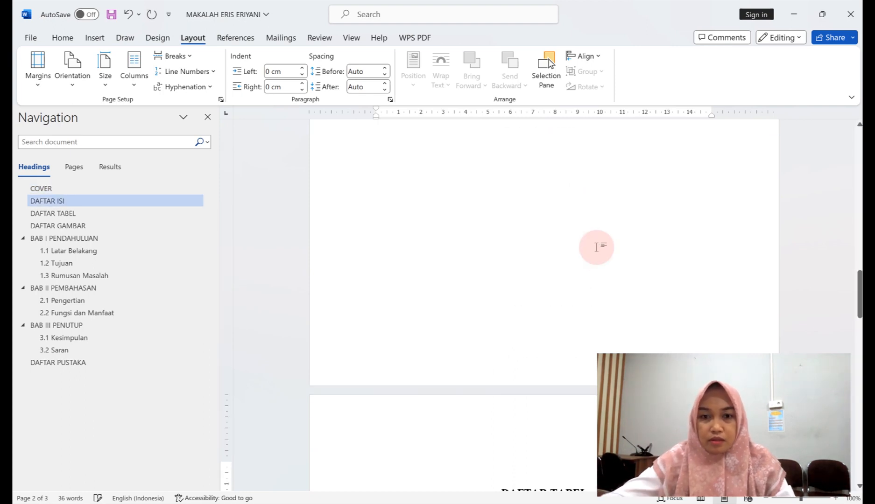
pyautogui.click(591, 295)
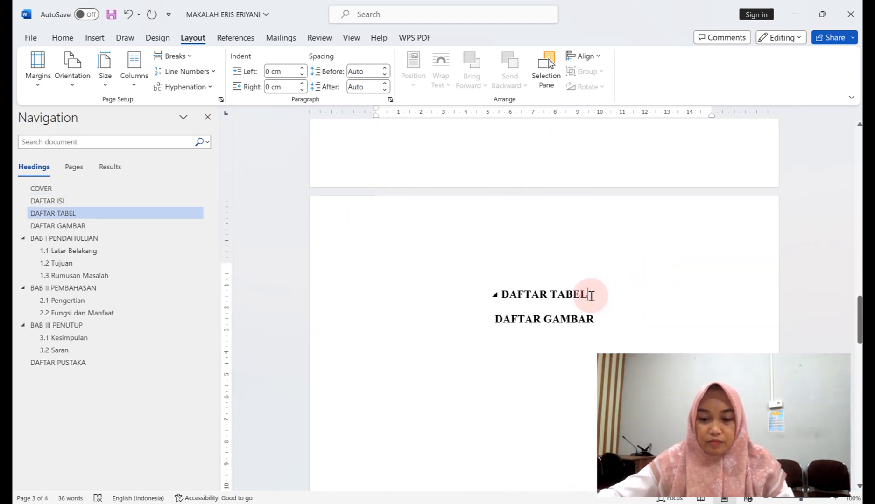
pyautogui.press('Return')
pyautogui.hotkey('ctrl', 'Return')
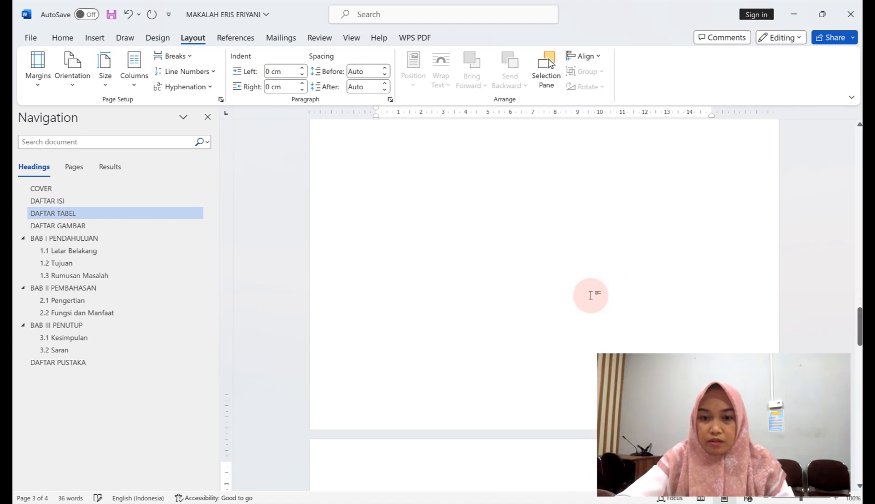
# Start BAB II and BAB III each on a new page with page breaks.
pyautogui.scroll(-8, 588, 287)
pyautogui.scroll(-5, 606, 257)
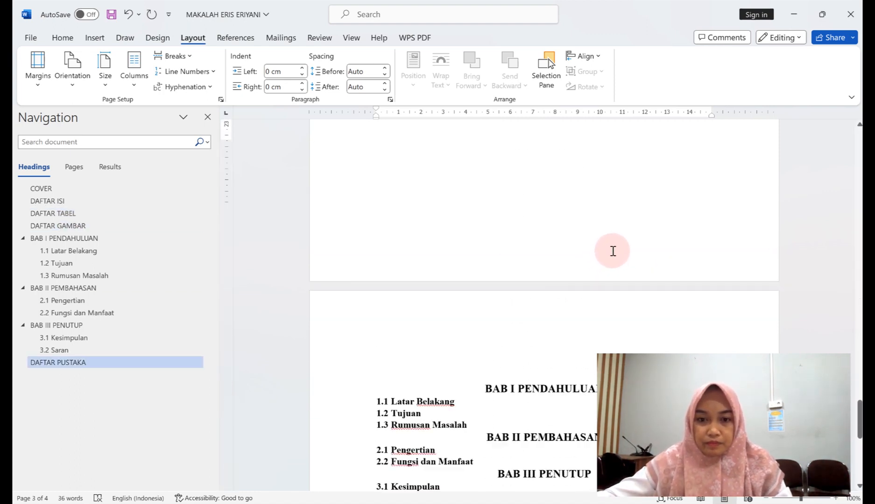
pyautogui.click(475, 237)
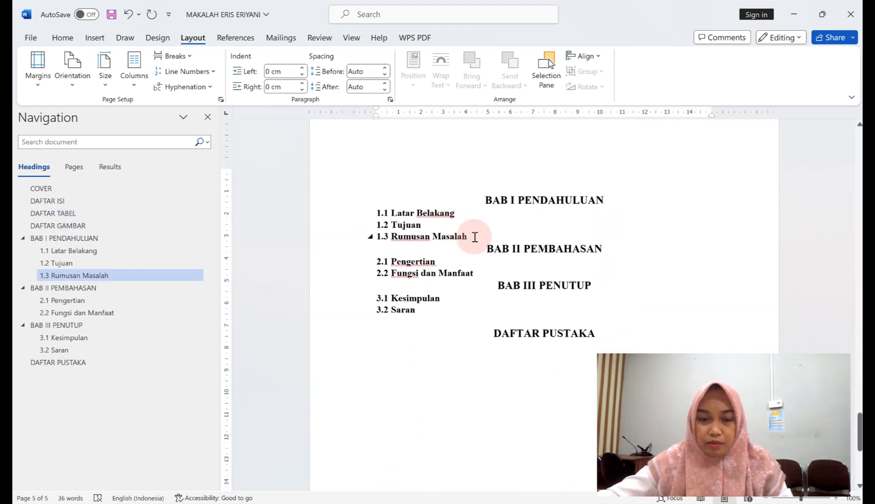
pyautogui.press('Return')
pyautogui.press('Return')
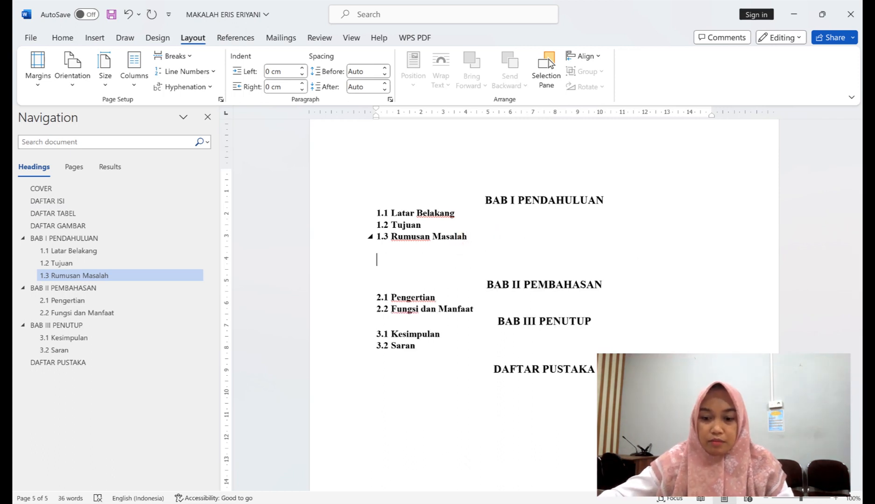
pyautogui.hotkey('ctrl', 'Return')
pyautogui.scroll(-7, 474, 237)
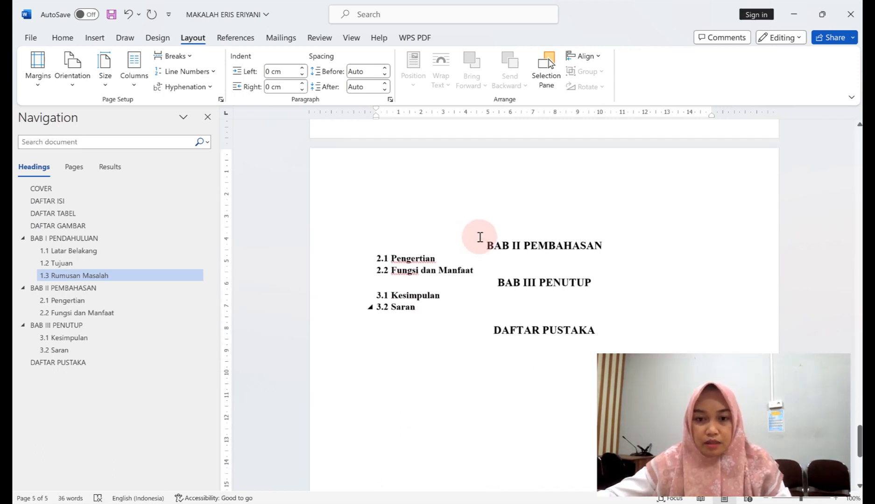
pyautogui.click(496, 209)
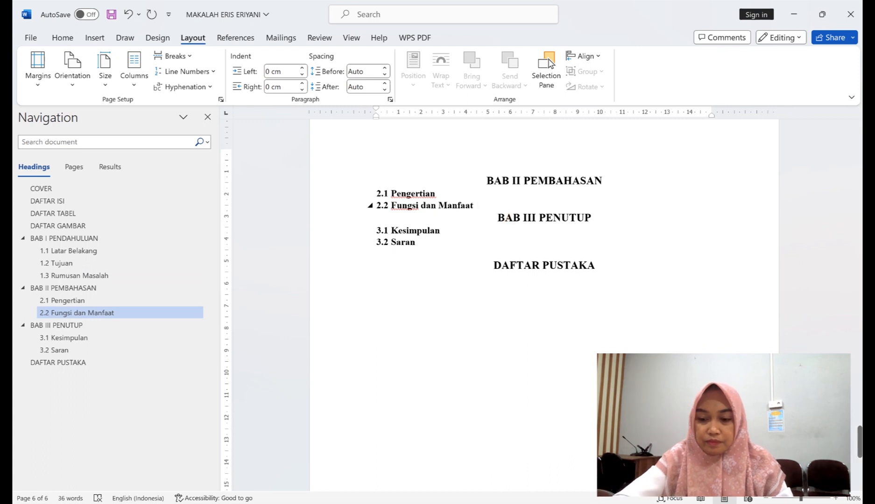
pyautogui.press('Return')
pyautogui.hotkey('ctrl', 'Return')
# Move DAFTAR PUSTAKA onto its own page, then return to the COVER page.
pyautogui.scroll(-8, 496, 210)
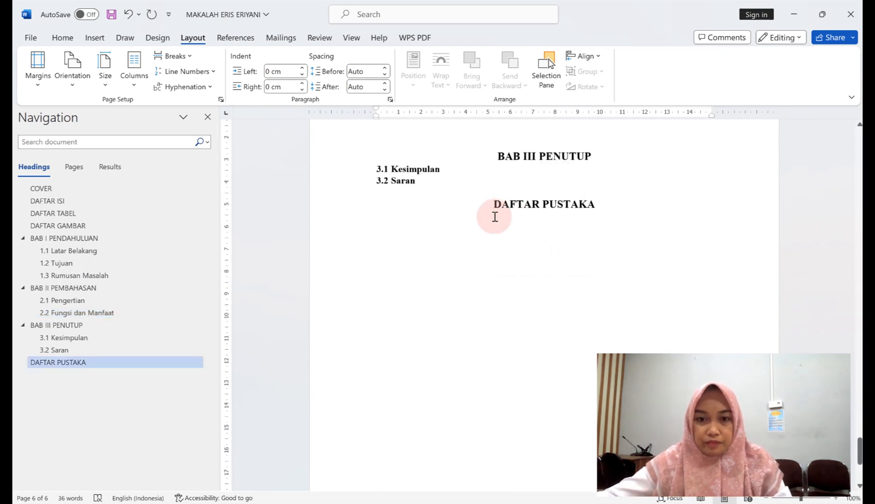
pyautogui.click(496, 154)
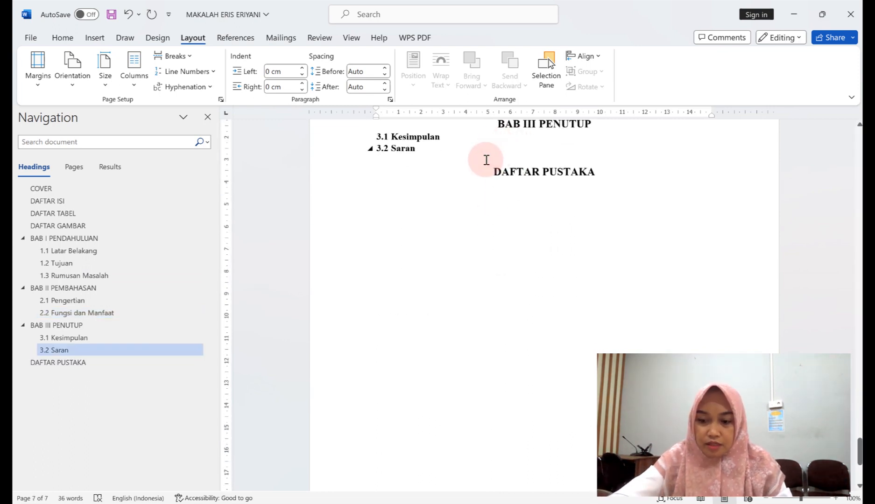
pyautogui.press('Return')
pyautogui.click(486, 183)
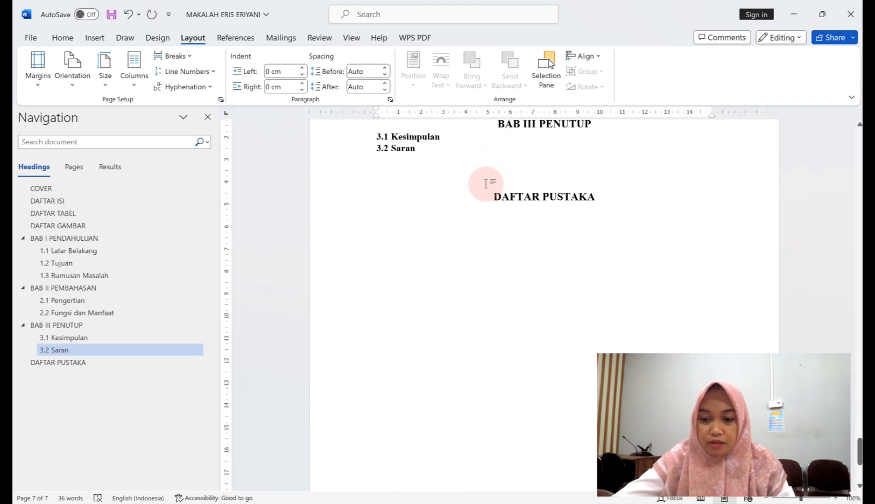
pyautogui.hotkey('ctrl', 'Return')
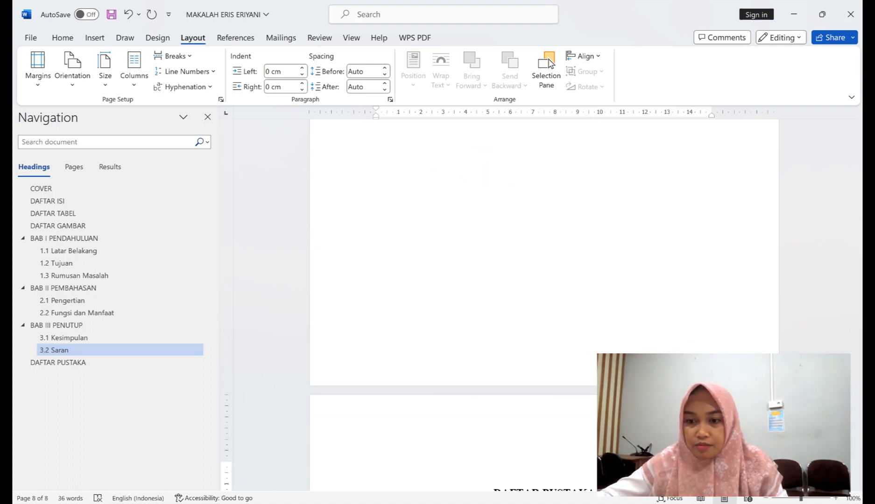
pyautogui.moveTo(859, 439); pyautogui.dragTo(859, 140)
pyautogui.click(567, 278)
pyautogui.click(573, 201)
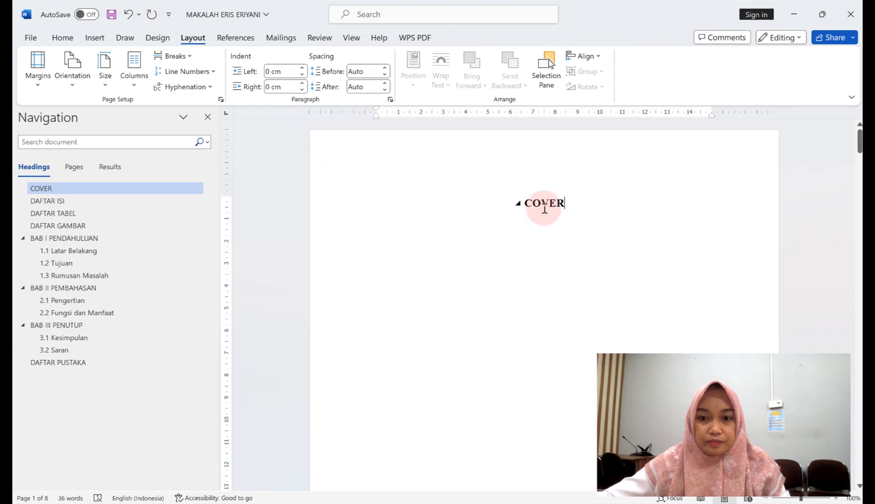
# Delete the stray character after COVER on the cover page.
pyautogui.scroll(-2, 544, 209)
pyautogui.scroll(2, 544, 208)
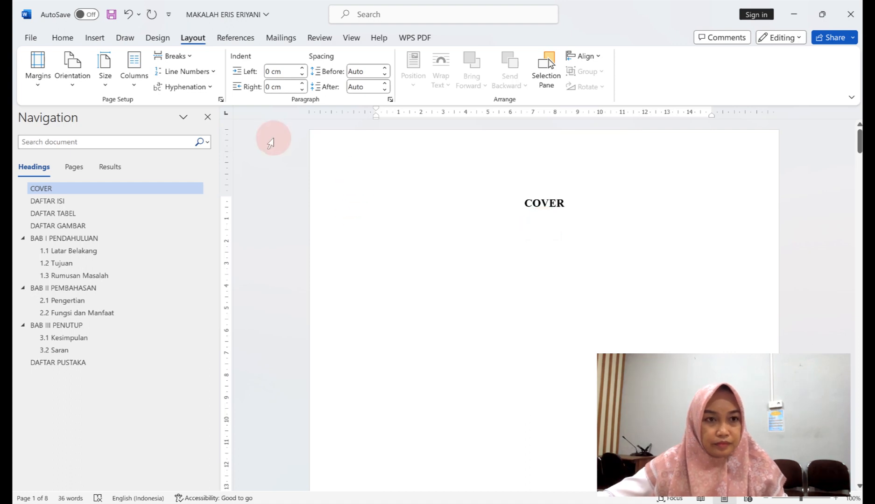
pyautogui.click(93, 31)
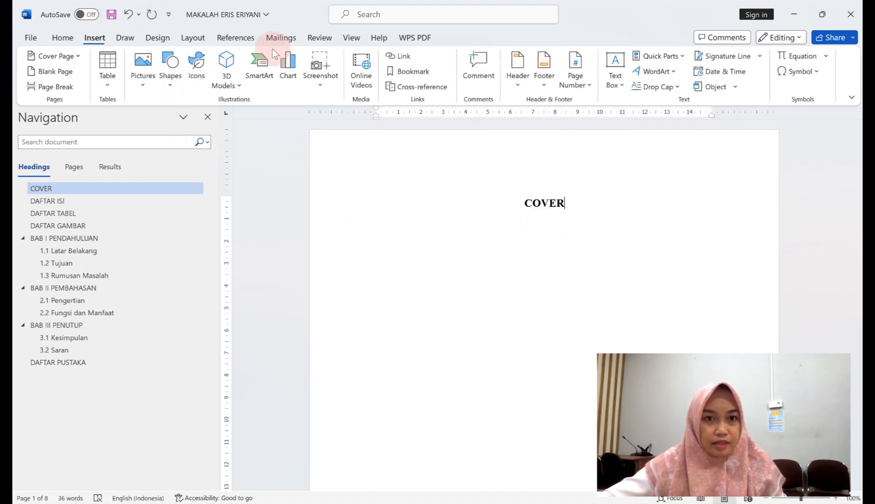
pyautogui.click(589, 86)
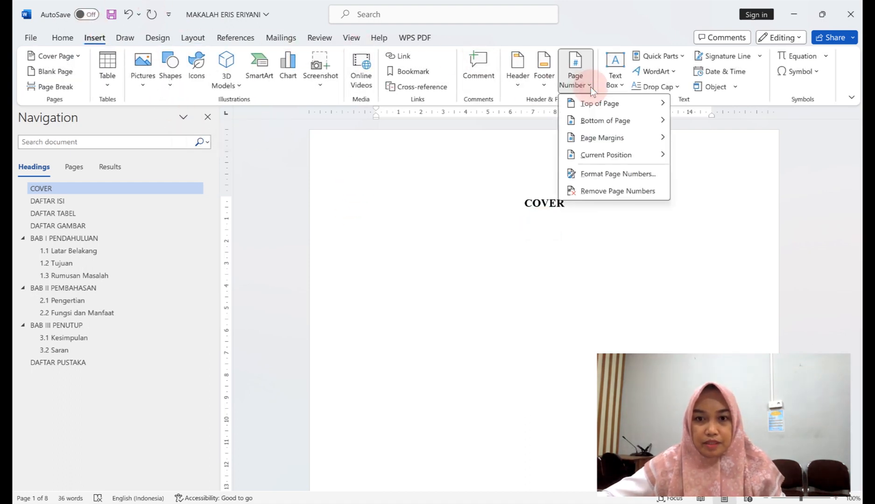
pyautogui.click(575, 216)
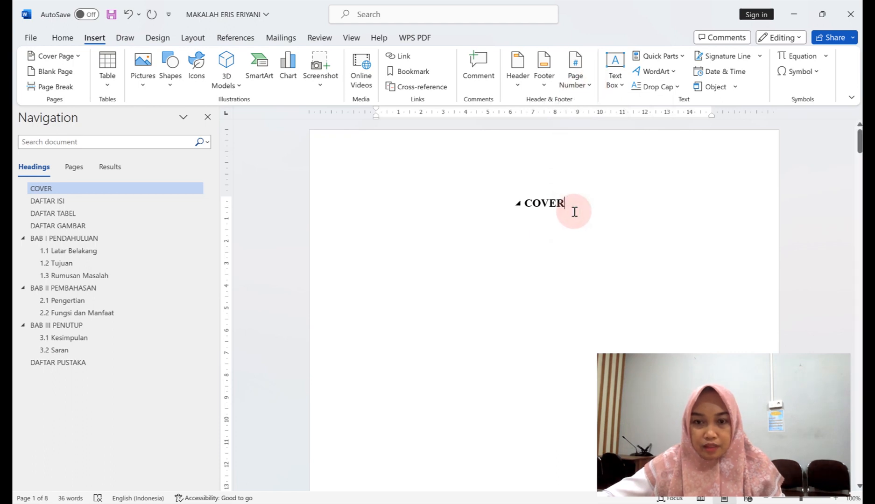
pyautogui.click(618, 131)
pyautogui.click(523, 80)
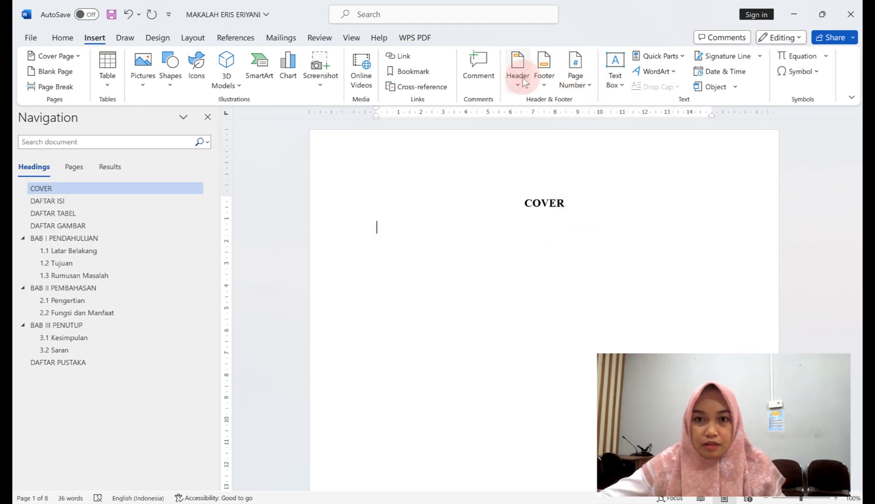
pyautogui.press('BackSpace')
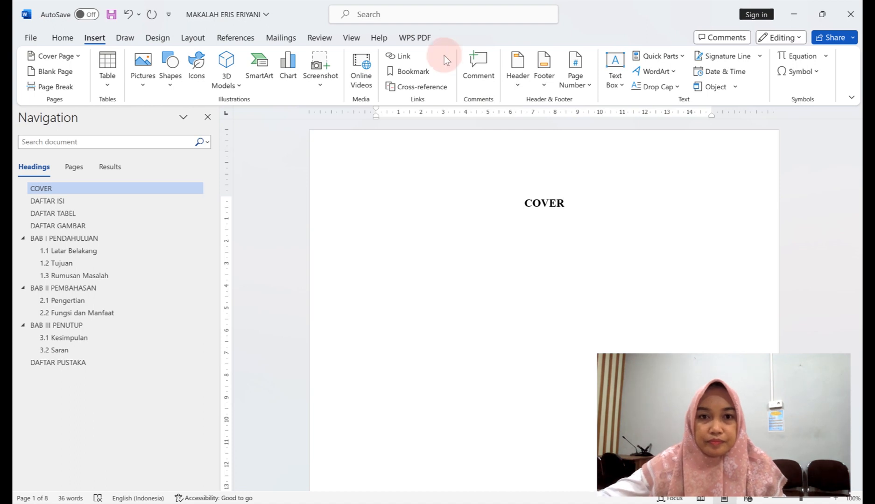
# Format page numbers as lowercase Roman numerals (i, ii, iii) starting at i.
pyautogui.click(588, 86)
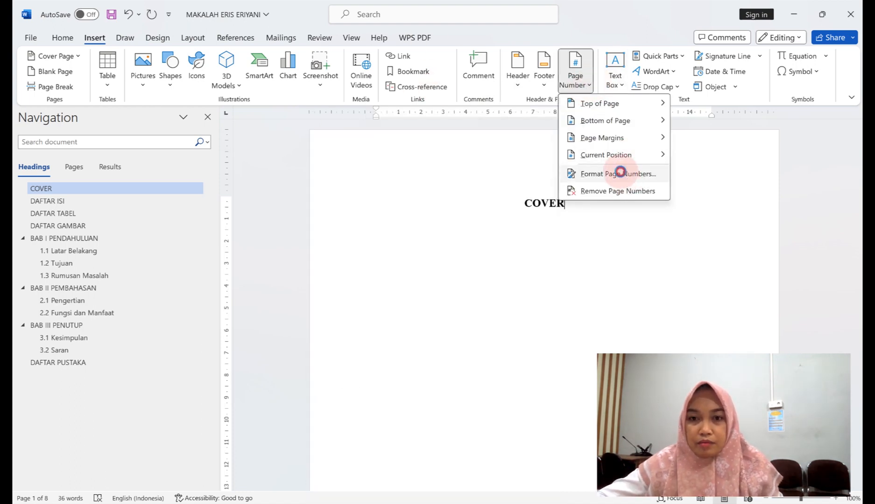
pyautogui.click(620, 173)
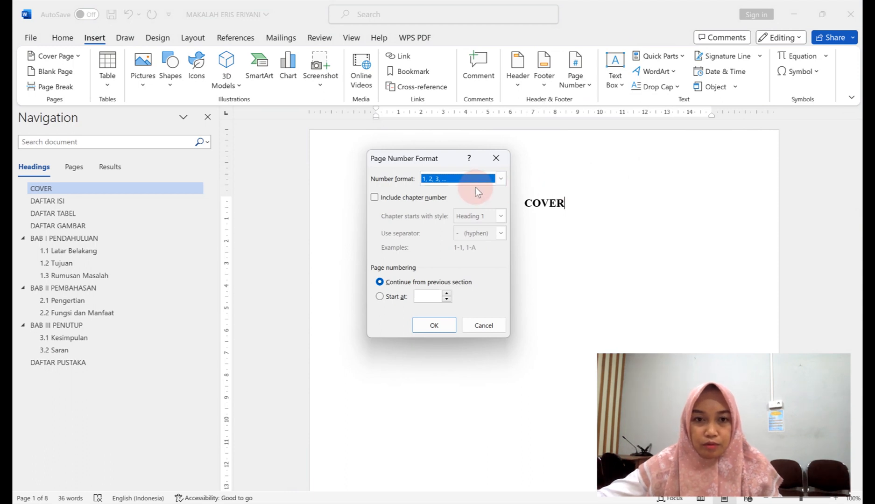
pyautogui.click(499, 179)
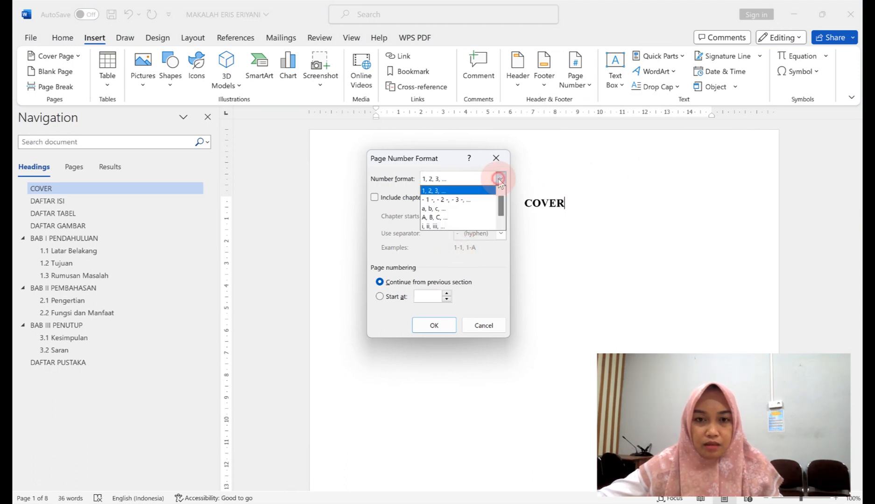
pyautogui.click(439, 226)
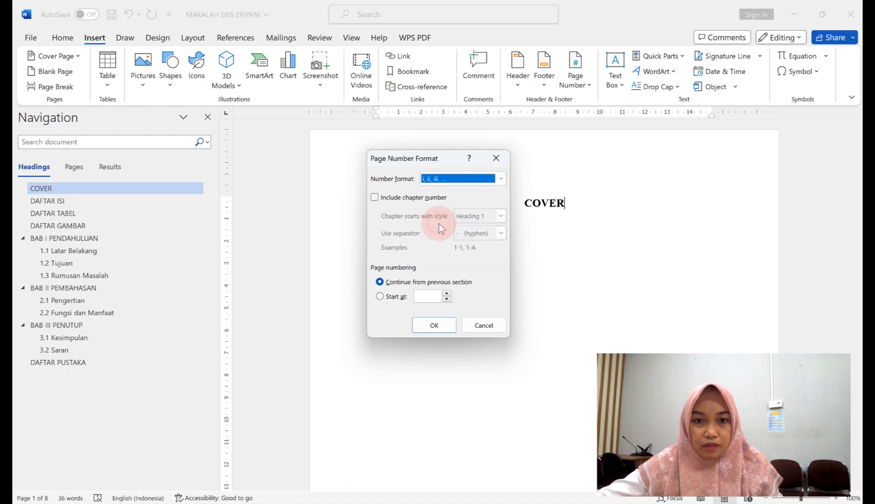
pyautogui.click(447, 296)
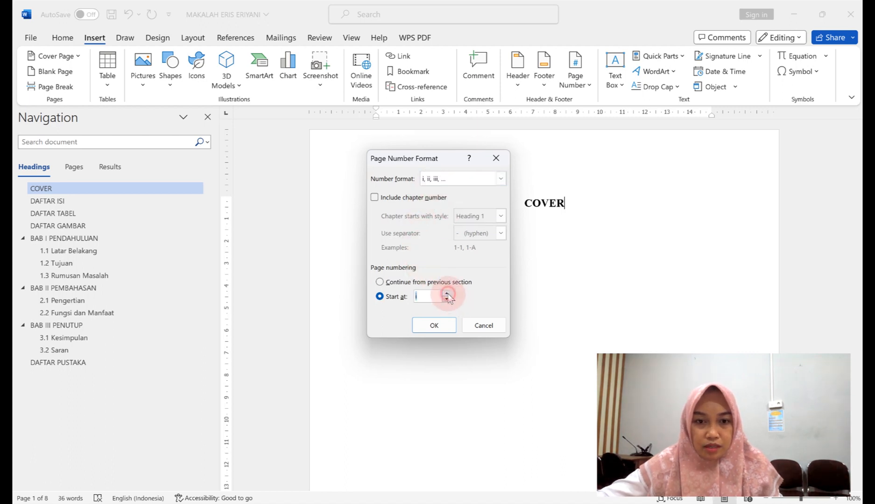
pyautogui.click(416, 325)
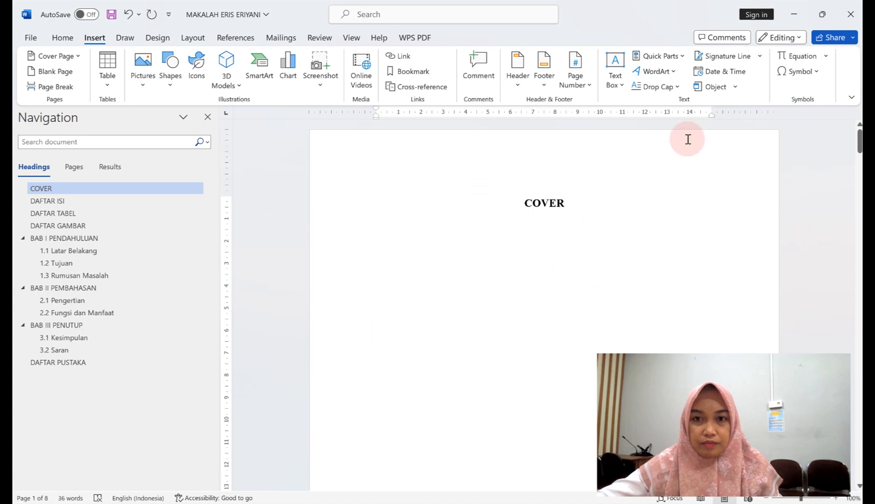
# Add a centred Plain Number 2 page number at the bottom of every page.
pyautogui.click(578, 87)
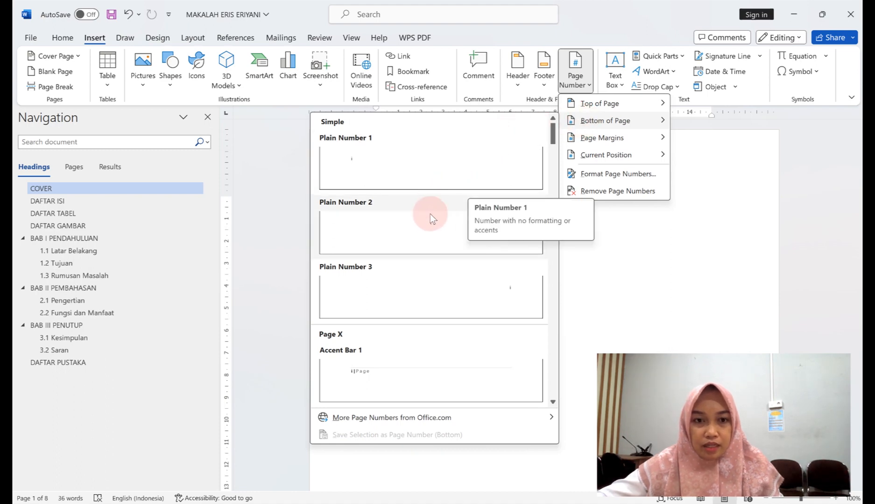
pyautogui.click(430, 225)
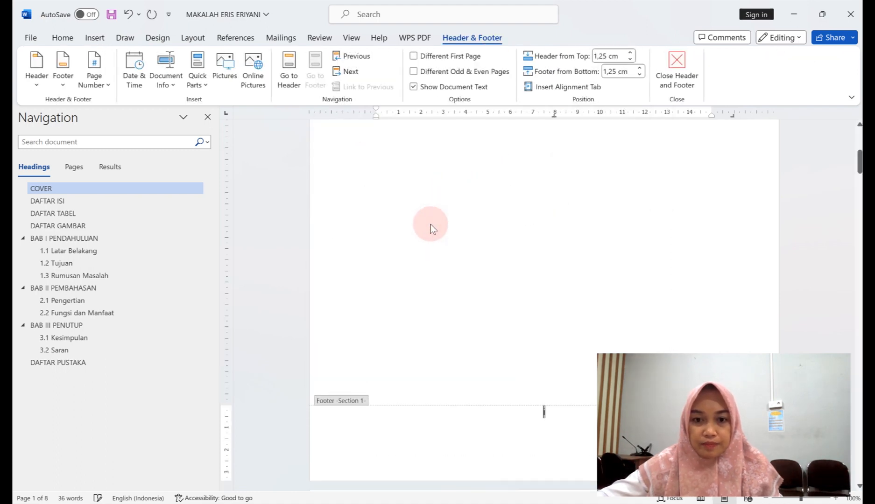
pyautogui.scroll(-15, 557, 224)
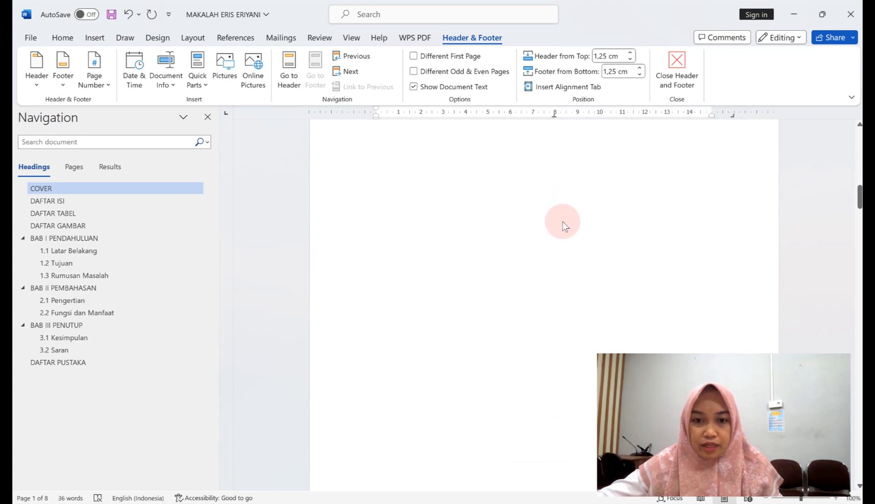
pyautogui.scroll(-20, 563, 217)
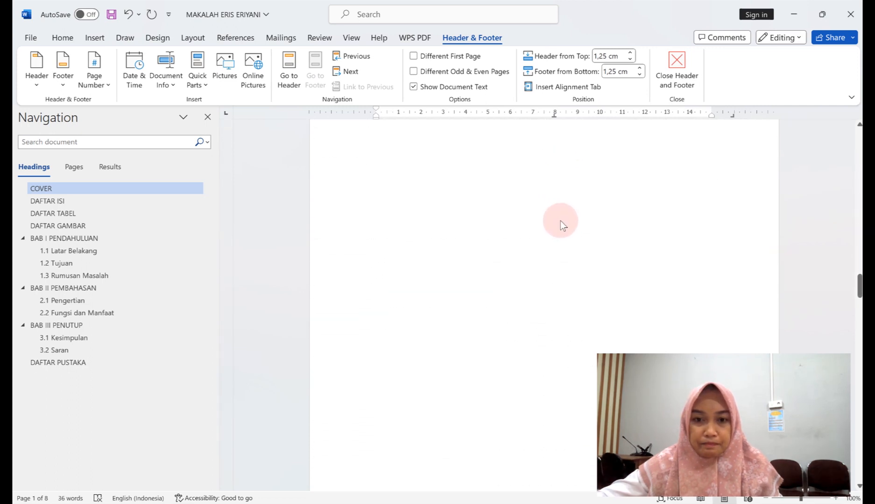
pyautogui.scroll(-1, 560, 212)
pyautogui.scroll(-10, 821, 266)
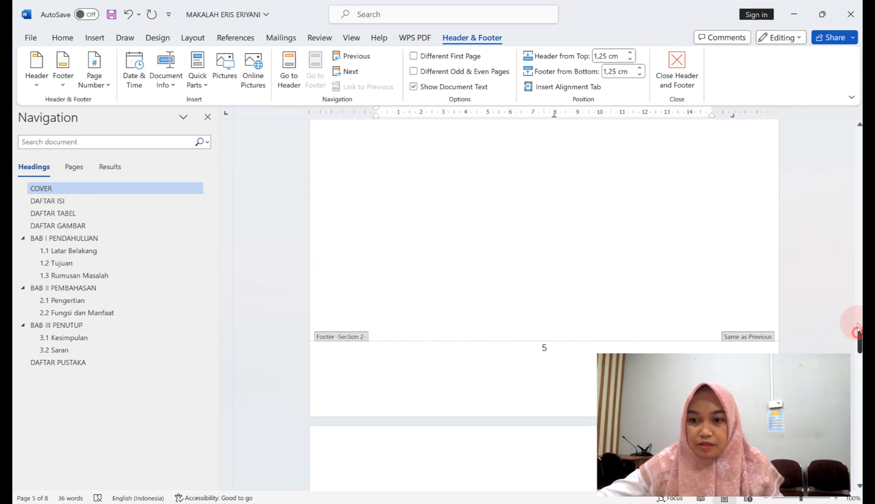
# Check the footers and select the page number i in the cover page footer.
pyautogui.moveTo(857, 331); pyautogui.dragTo(859, 107)
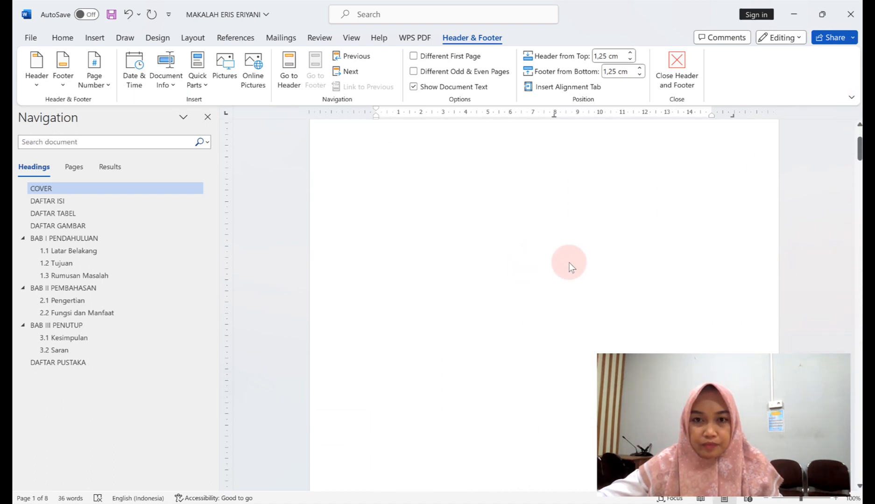
pyautogui.scroll(-3, 567, 261)
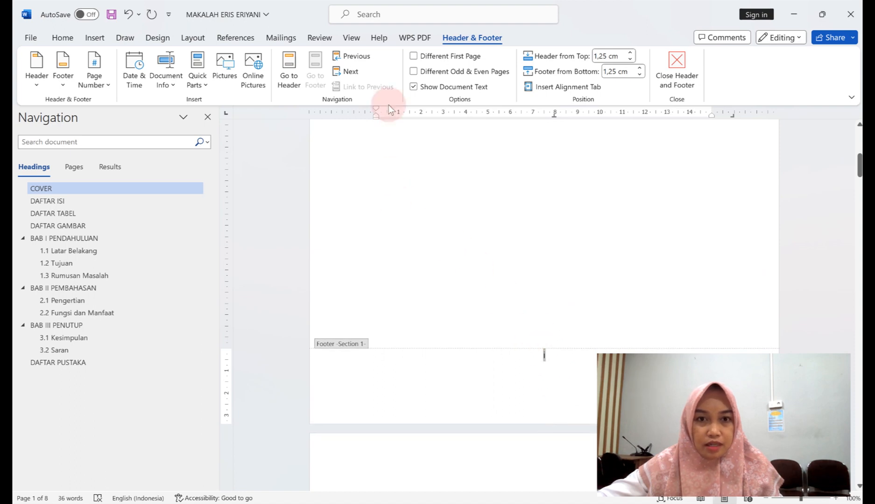
pyautogui.click(535, 374)
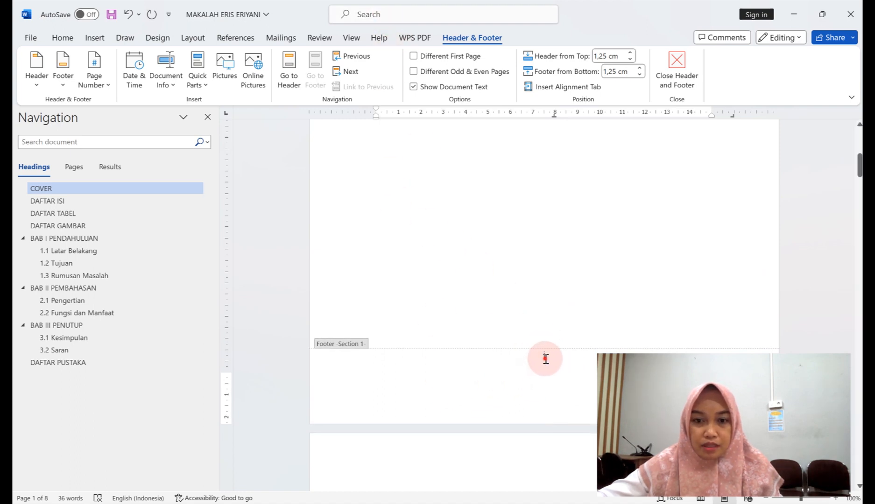
pyautogui.doubleClick(549, 357)
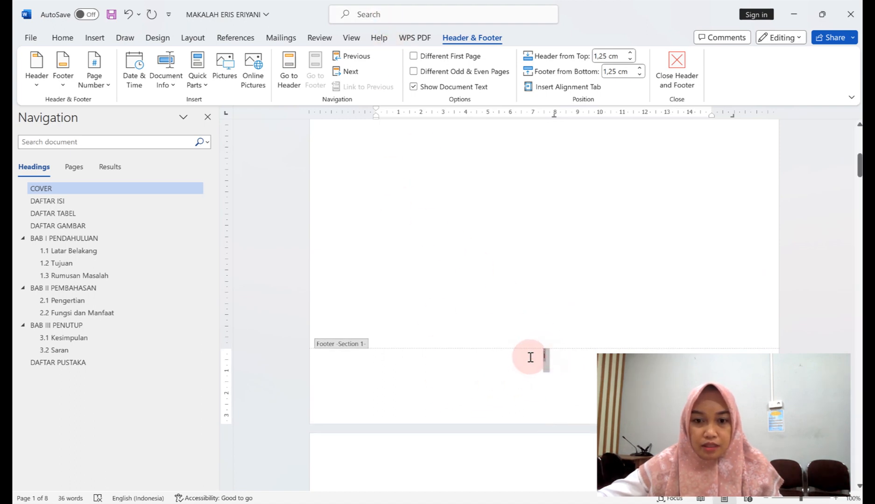
# Give the cover page its own footer, then select page number 5 in the Section 2 footer.
pyautogui.click(413, 56)
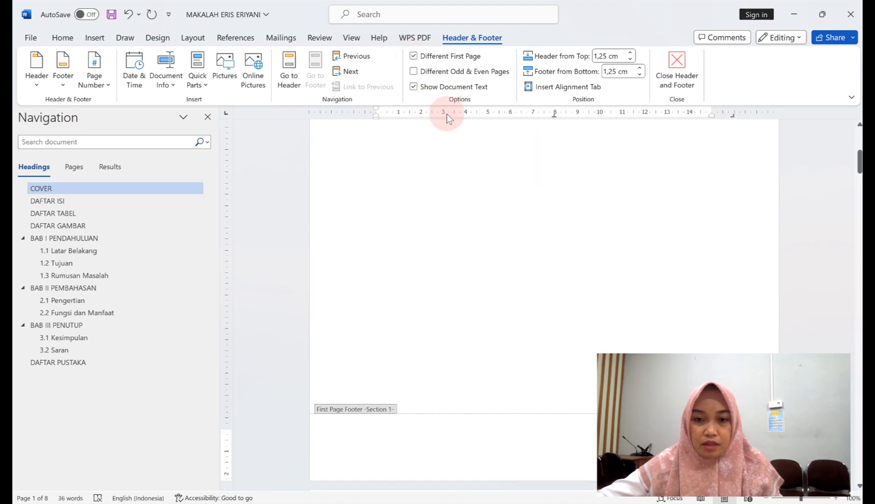
pyautogui.moveTo(858, 161); pyautogui.dragTo(859, 346)
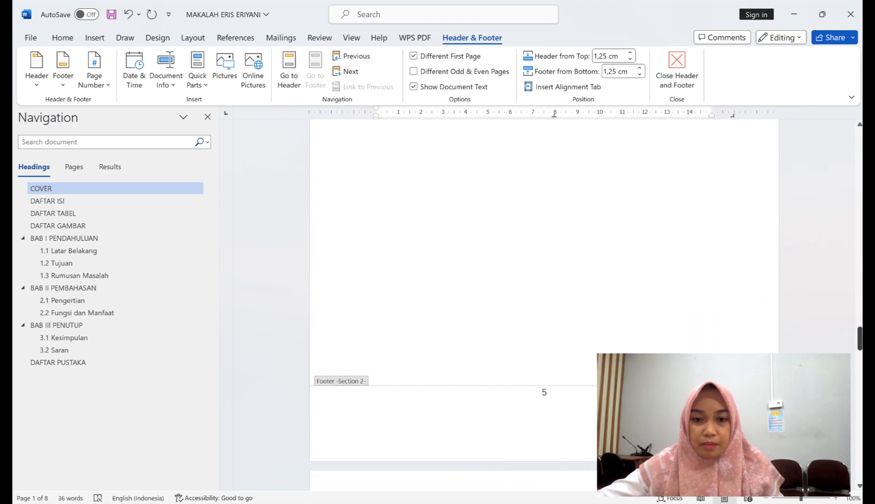
pyautogui.doubleClick(545, 395)
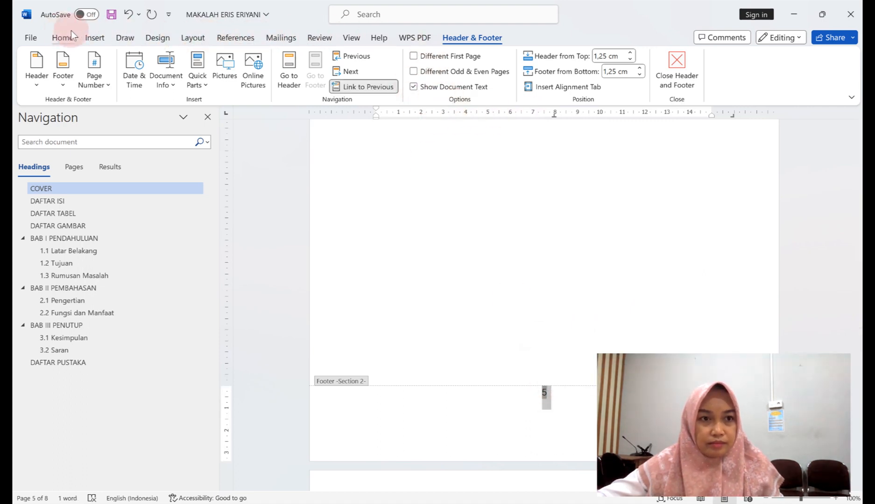
# Make the Section 2 page numbering start at 1.
pyautogui.click(93, 38)
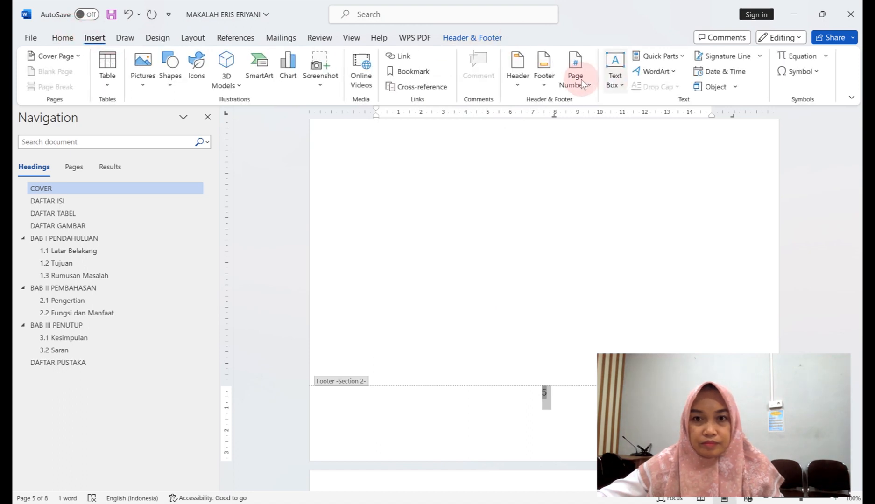
pyautogui.click(589, 84)
pyautogui.click(608, 173)
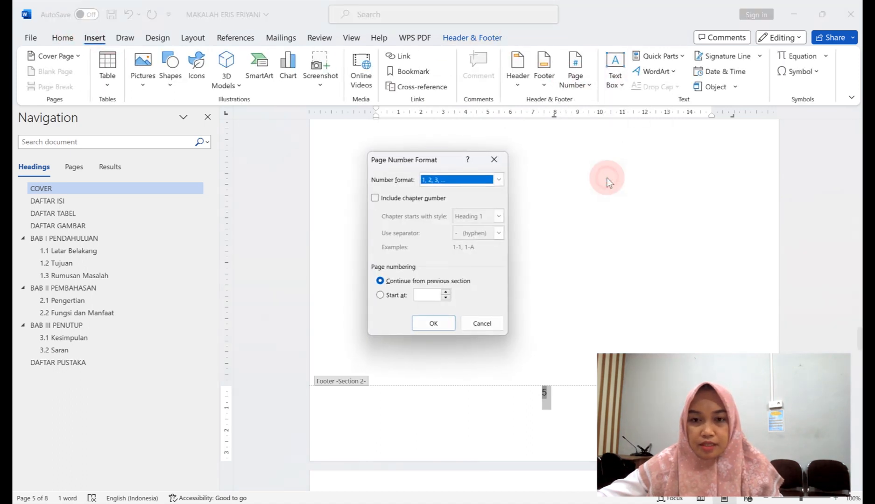
pyautogui.click(445, 295)
pyautogui.click(435, 325)
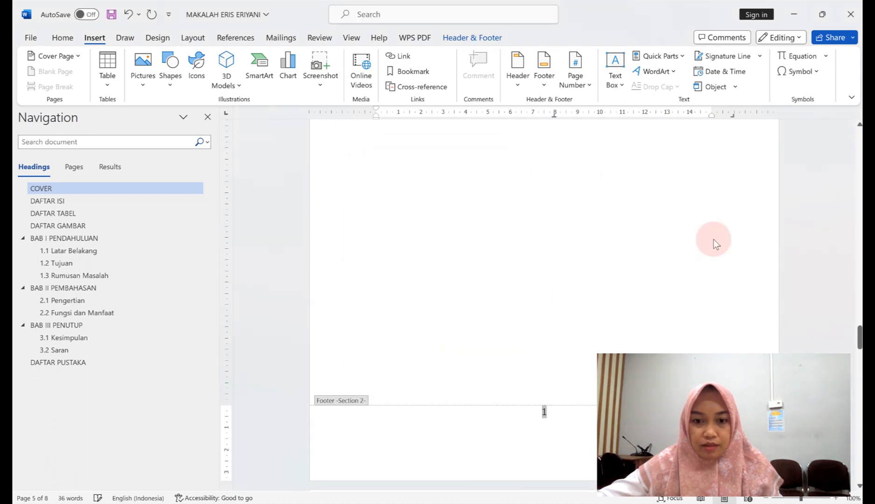
# Check the renumbered footers and close header and footer editing.
pyautogui.scroll(-10, 712, 233)
pyautogui.scroll(-5, 710, 225)
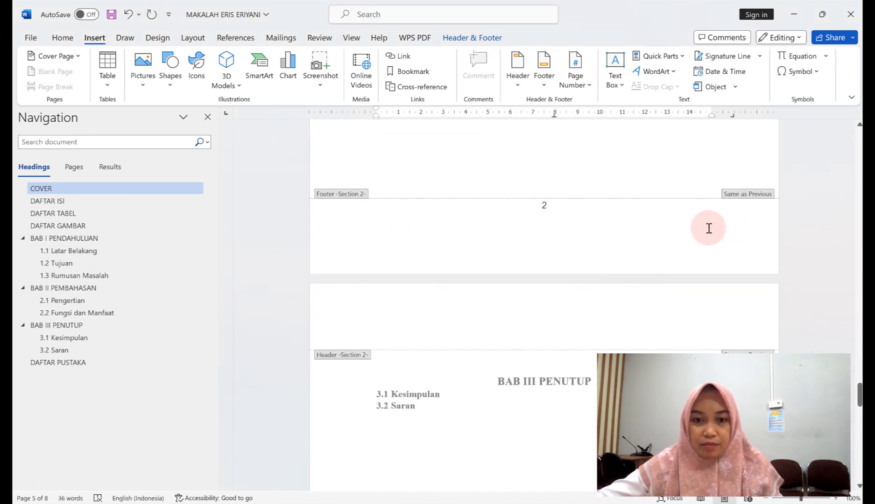
pyautogui.scroll(-2, 509, 237)
pyautogui.scroll(-5, 509, 237)
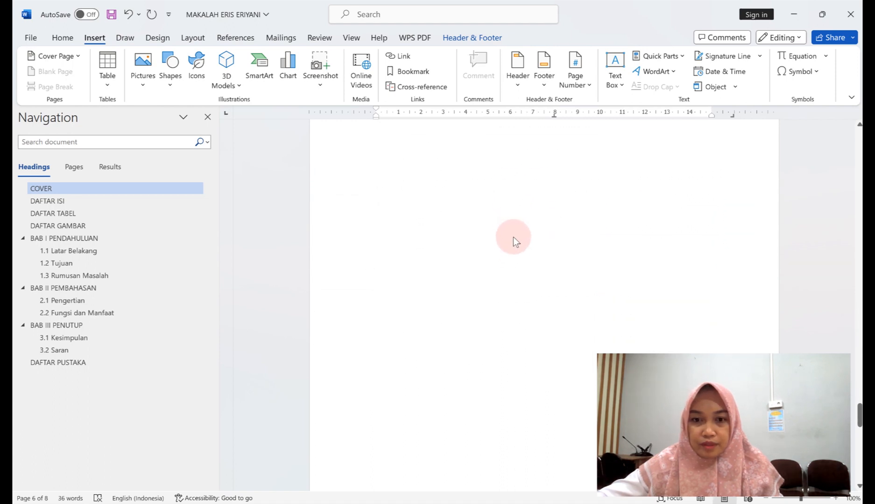
pyautogui.moveTo(860, 425); pyautogui.dragTo(860, 139)
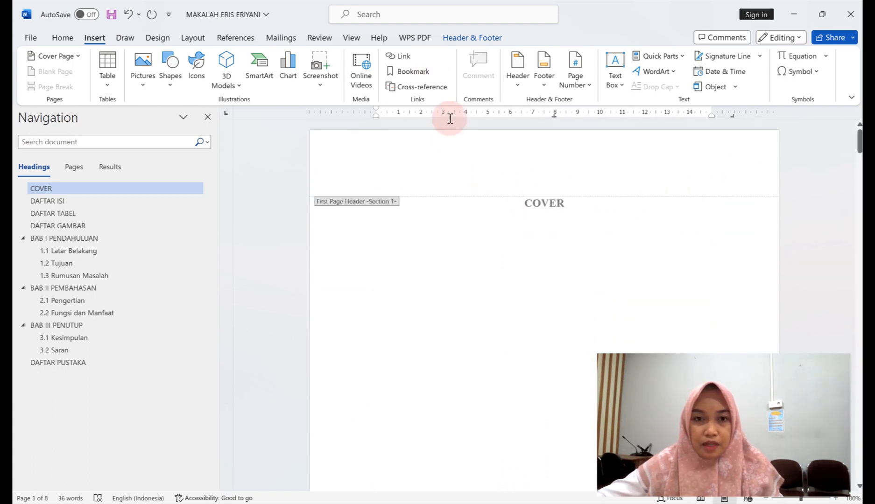
pyautogui.click(464, 39)
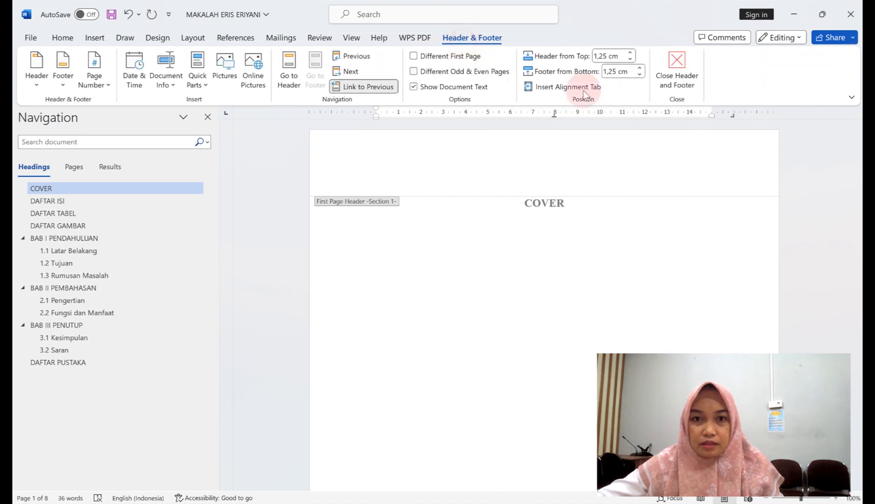
pyautogui.click(676, 67)
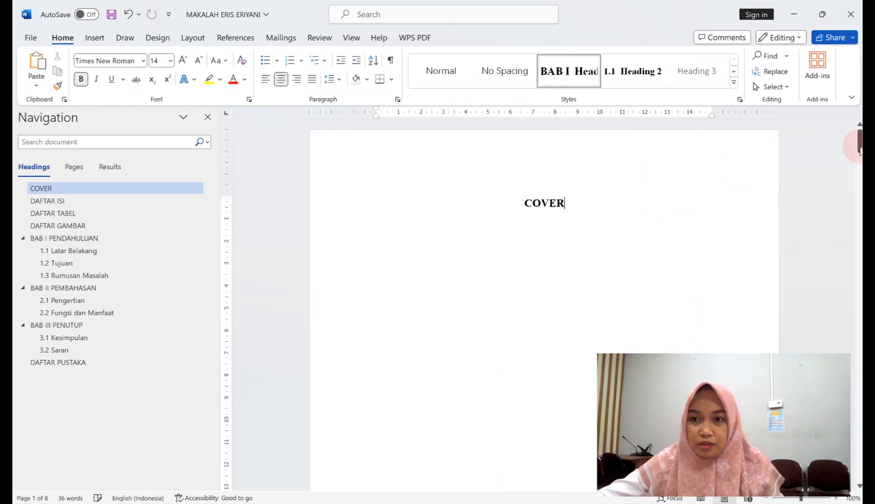
pyautogui.moveTo(860, 142); pyautogui.dragTo(854, 187)
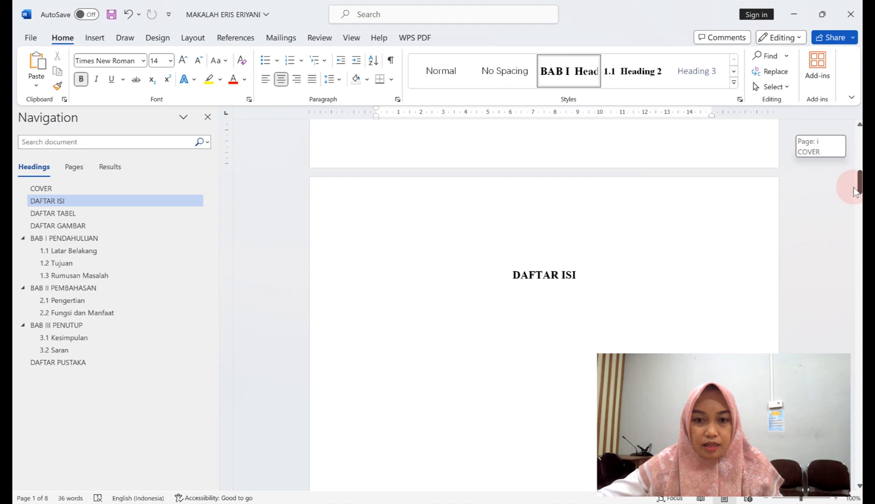
# Insert a blank line after the DAFTAR ISI heading for the table of contents.
pyautogui.click(590, 275)
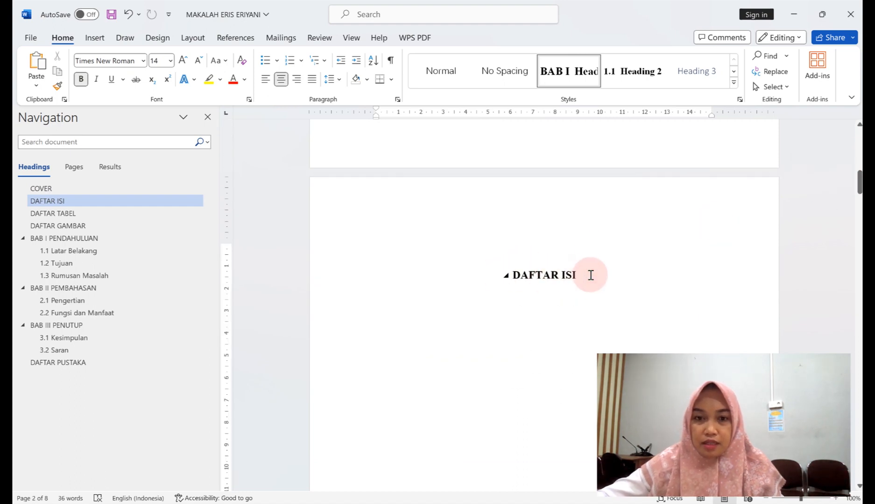
pyautogui.press('Return')
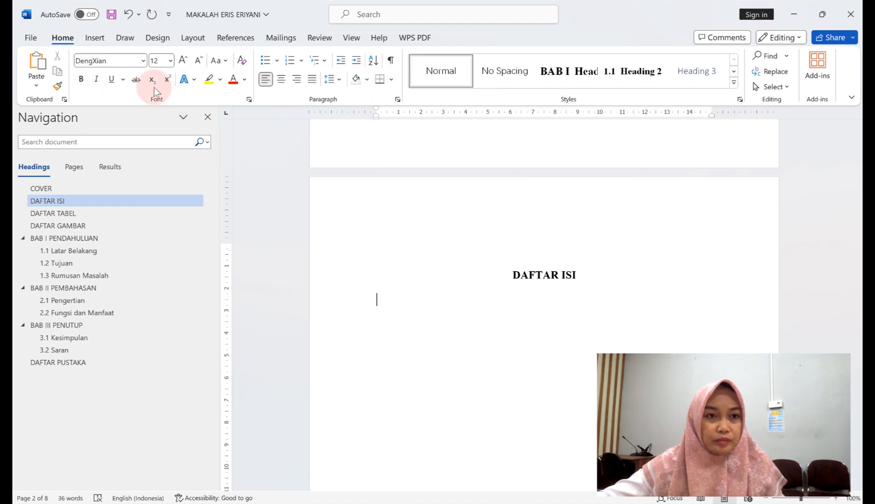
pyautogui.click(236, 39)
# Insert a custom table of contents whose TOC 1 entries use Times New Roman Bold.
pyautogui.click(58, 82)
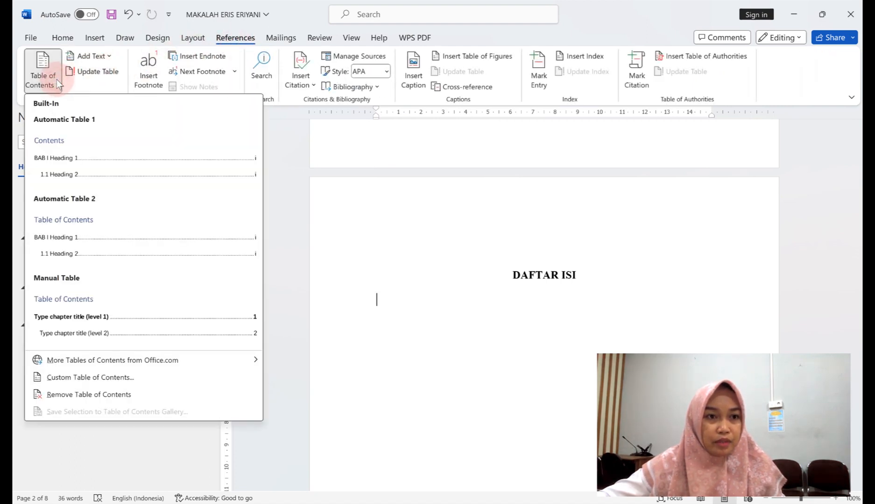
pyautogui.click(80, 379)
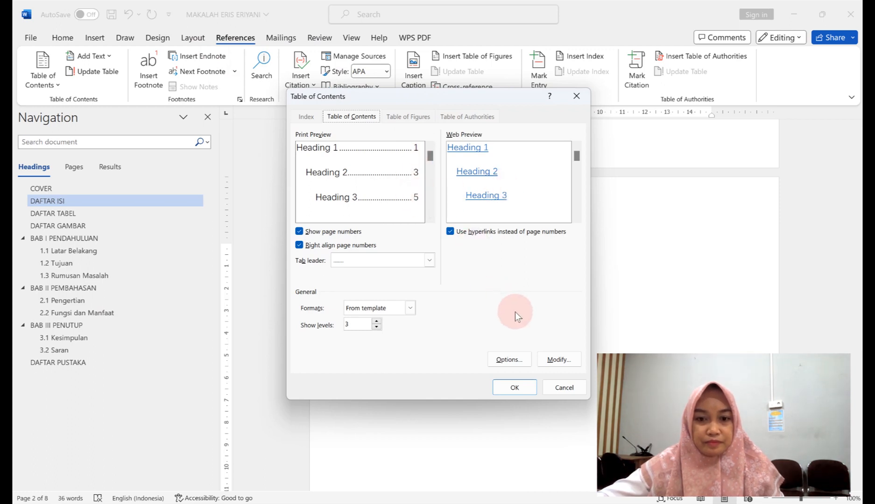
pyautogui.click(553, 359)
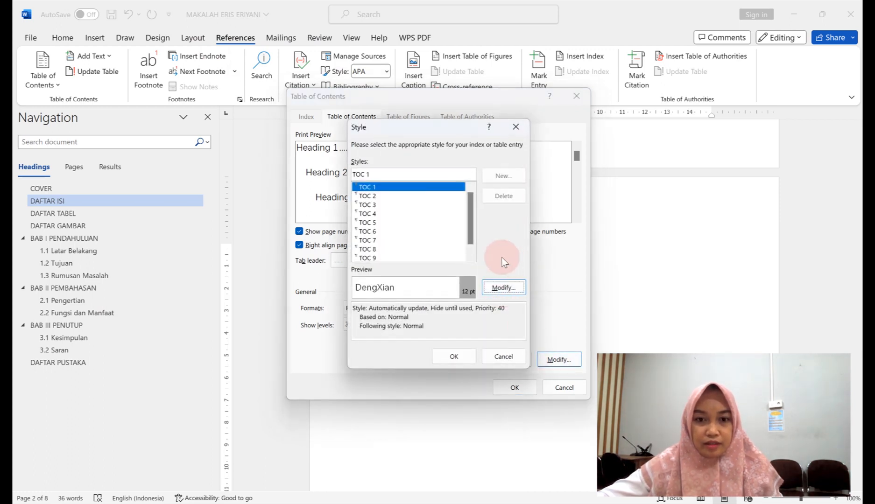
pyautogui.click(500, 286)
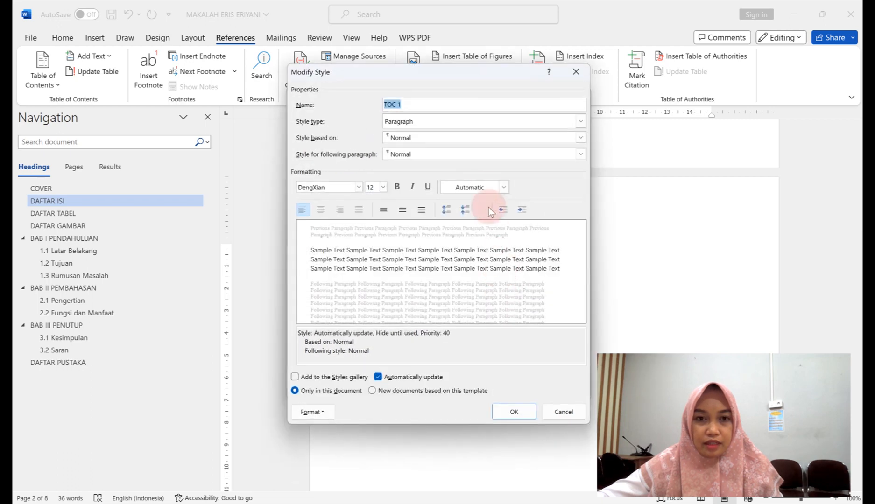
pyautogui.click(359, 186)
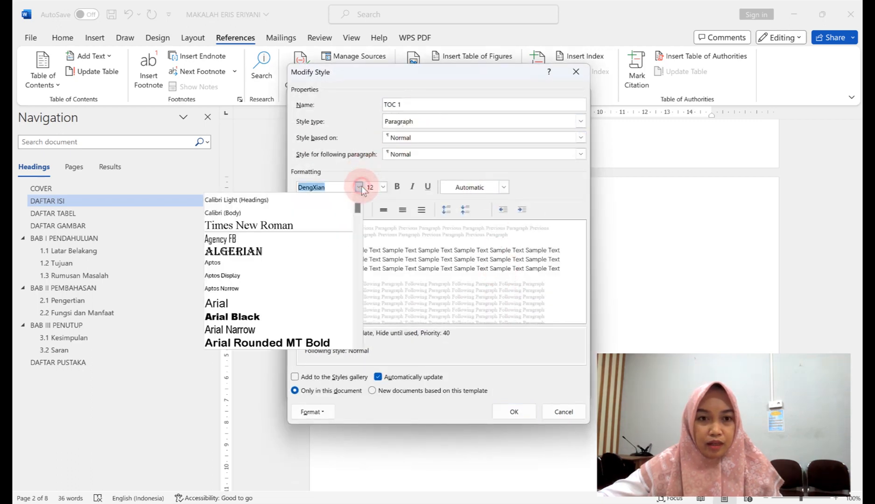
pyautogui.click(328, 224)
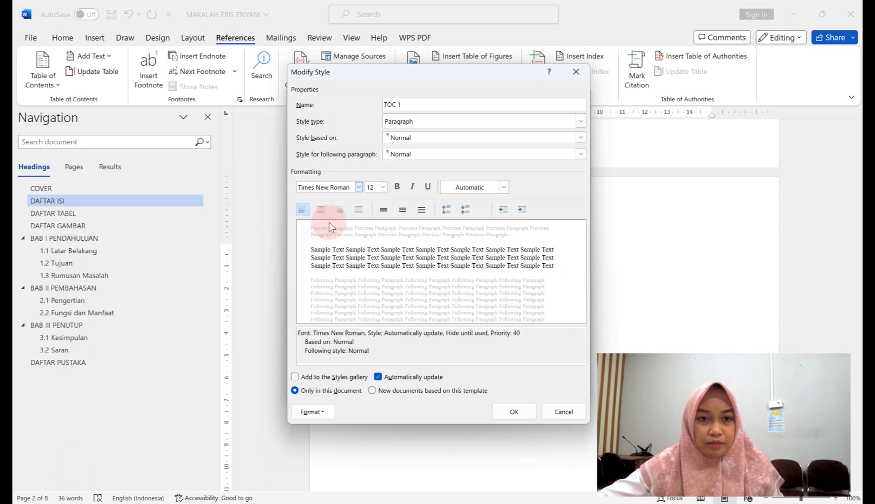
pyautogui.click(396, 187)
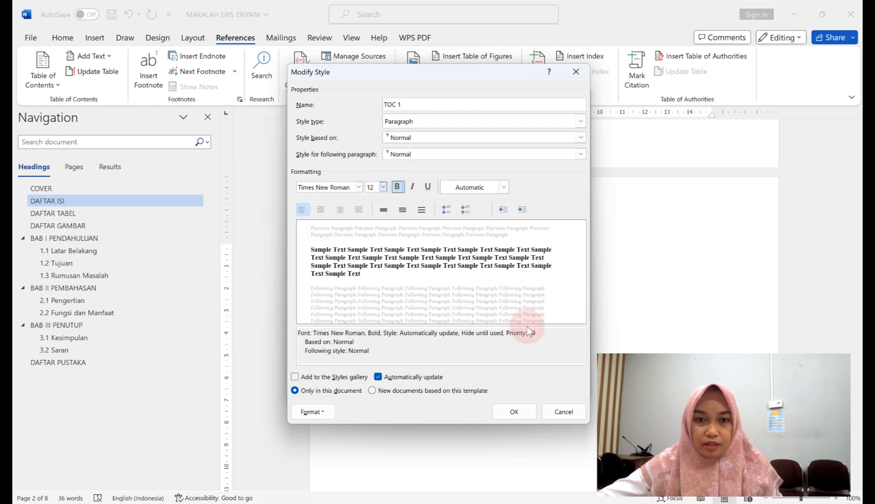
pyautogui.click(514, 411)
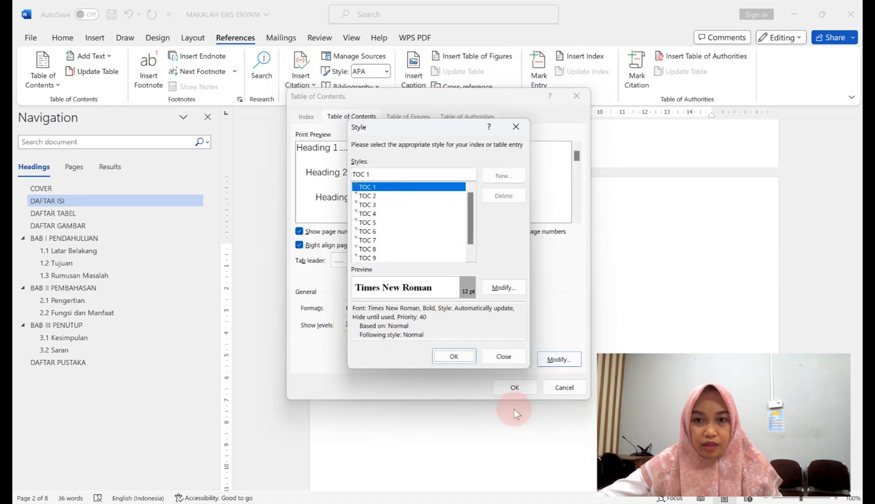
pyautogui.click(462, 358)
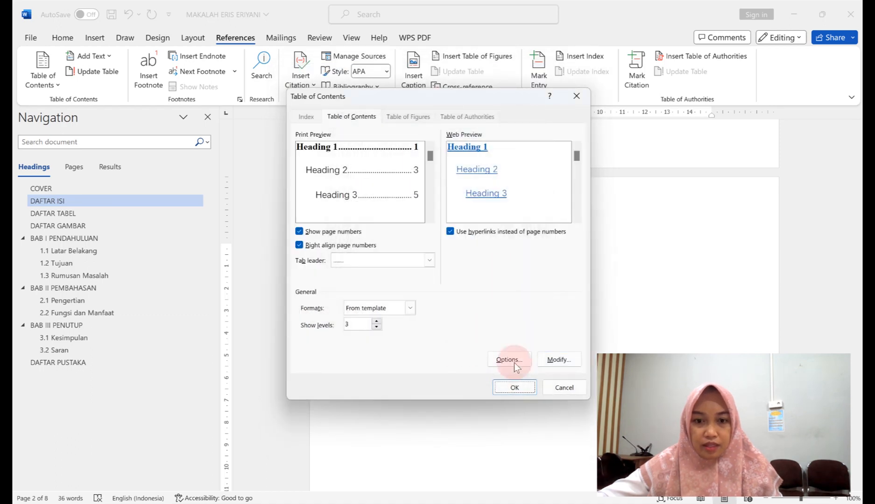
pyautogui.click(515, 388)
# Scroll from the cover through DAFTAR ISI, DAFTAR GAMBAR and BAB I to BAB II PEMBAHASAN.
pyautogui.scroll(-4, 525, 381)
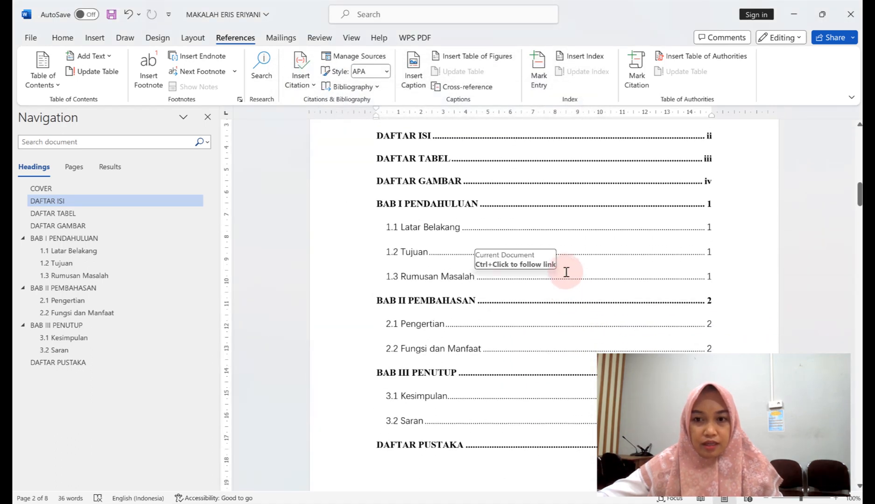
pyautogui.scroll(2, 515, 224)
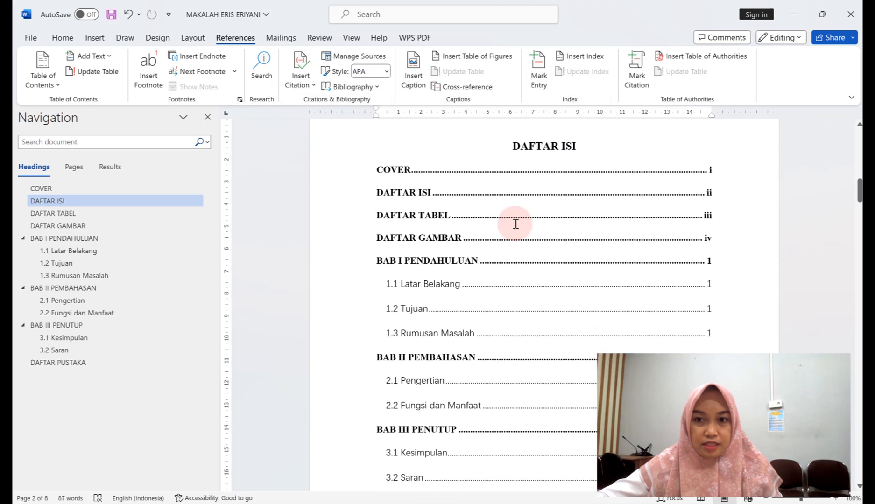
pyautogui.scroll(-1, 515, 224)
pyautogui.scroll(-8, 515, 224)
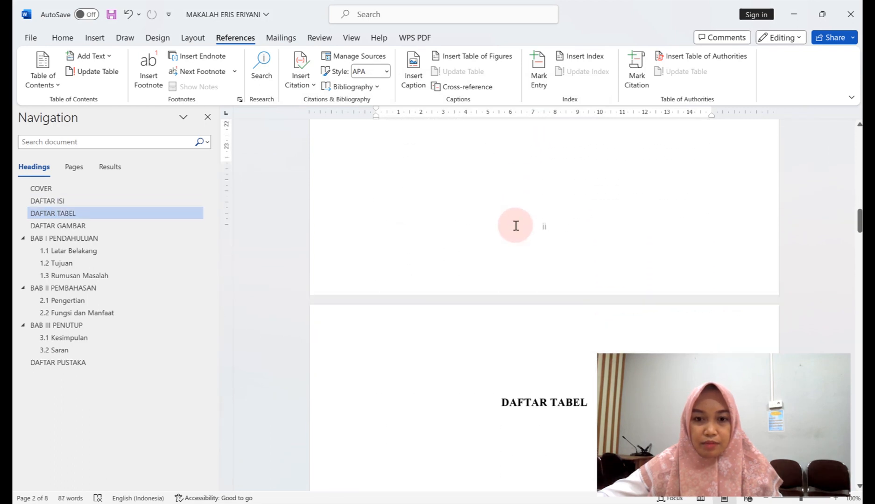
pyautogui.scroll(-10, 513, 227)
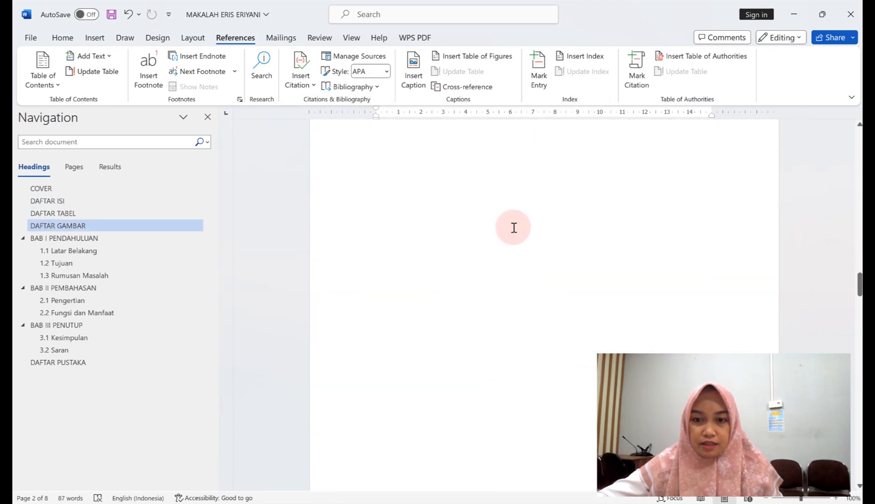
pyautogui.scroll(-4, 512, 229)
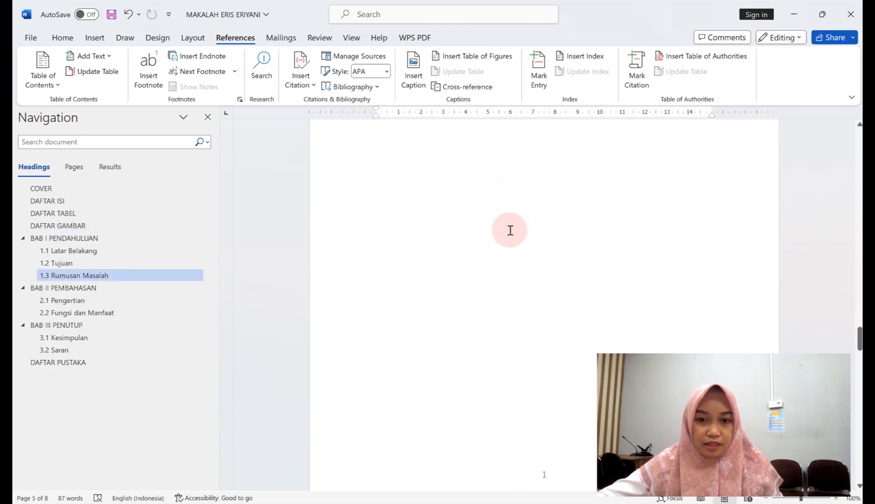
pyautogui.scroll(-5, 512, 229)
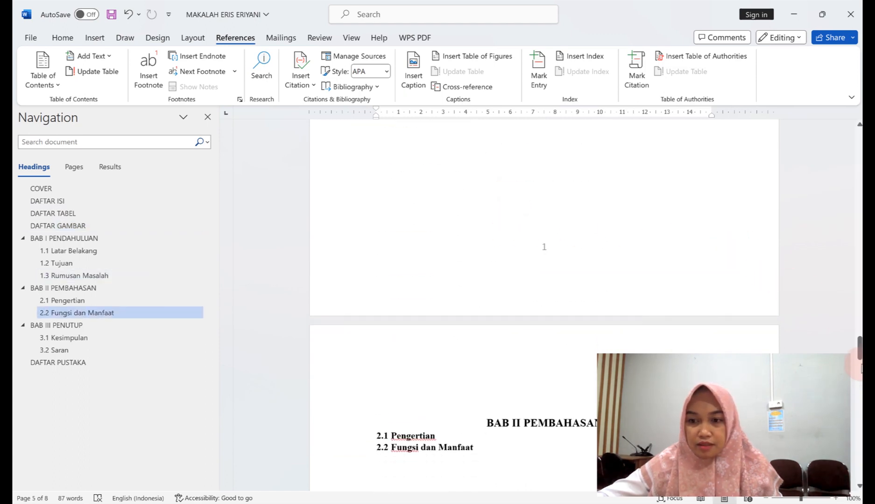
pyautogui.moveTo(859, 350); pyautogui.dragTo(860, 146)
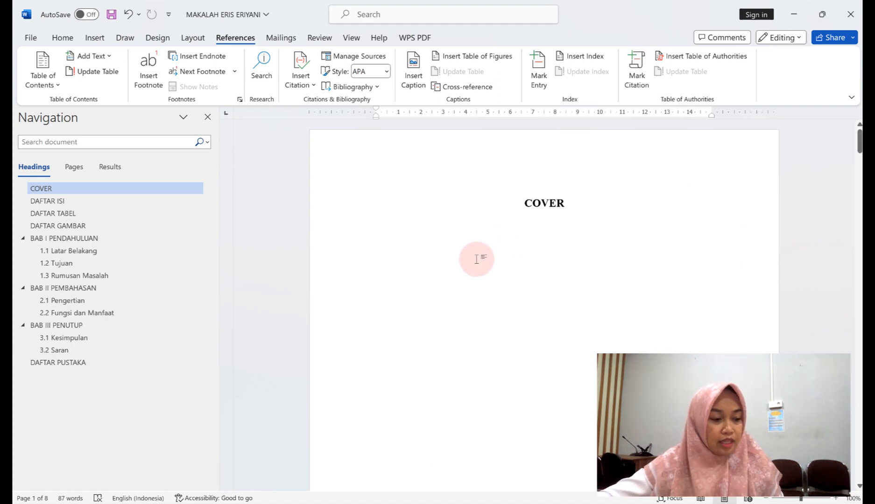
pyautogui.scroll(-3, 476, 259)
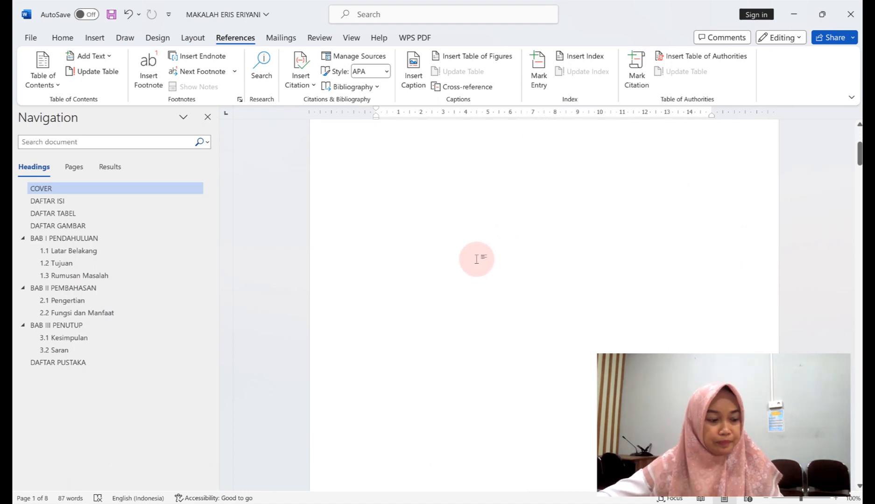
pyautogui.scroll(-10, 476, 259)
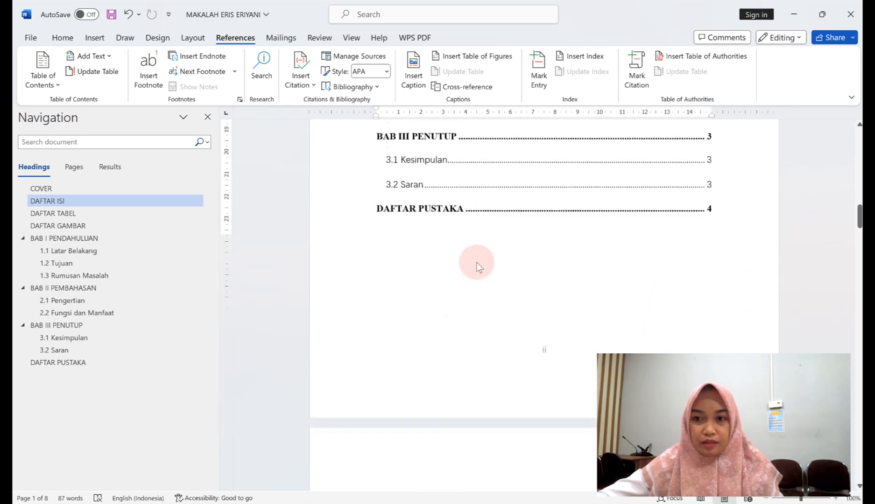
pyautogui.scroll(-20, 477, 266)
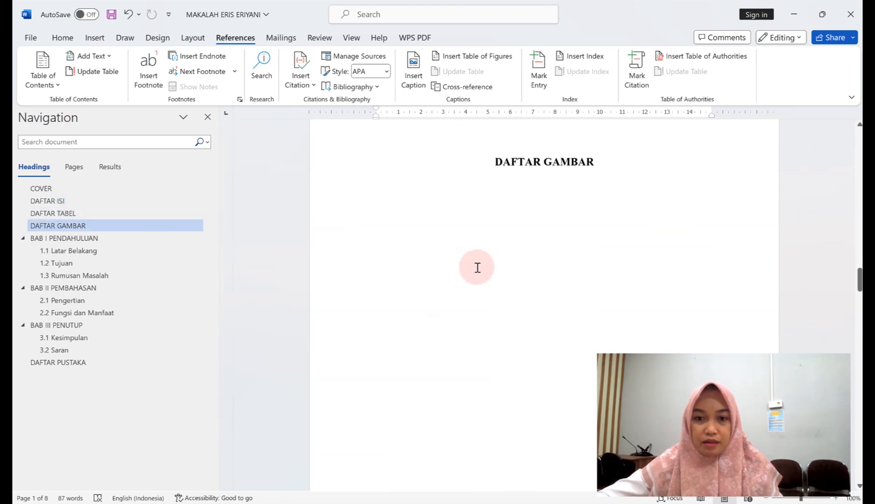
pyautogui.scroll(-10, 476, 271)
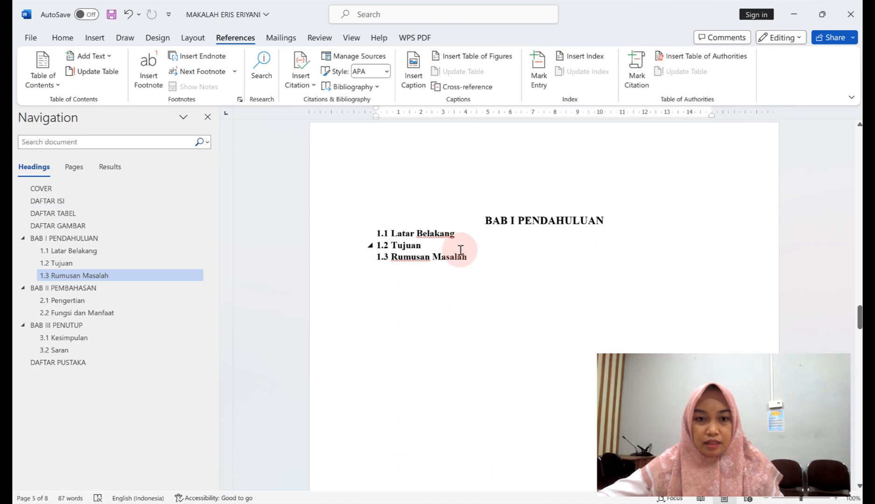
pyautogui.scroll(-1, 471, 248)
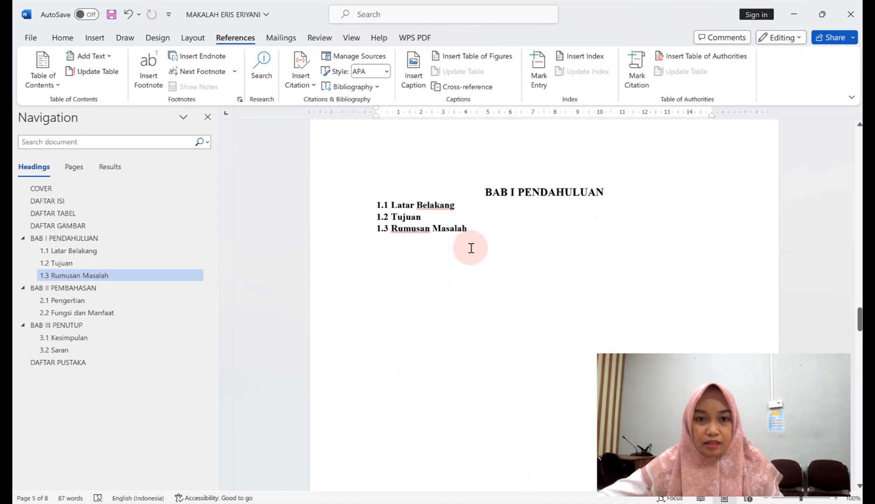
pyautogui.scroll(-12, 471, 248)
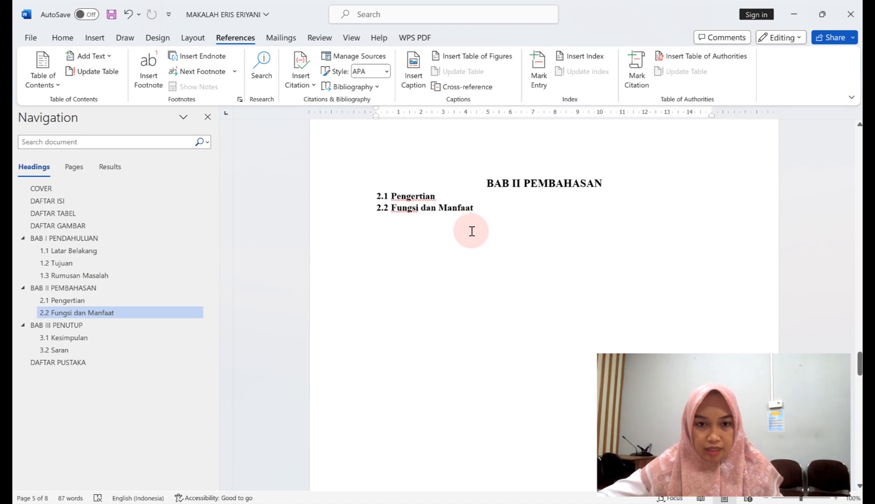
# Add a blank Times New Roman 12 pt line below the 2.1 Pengertian heading.
pyautogui.click(465, 193)
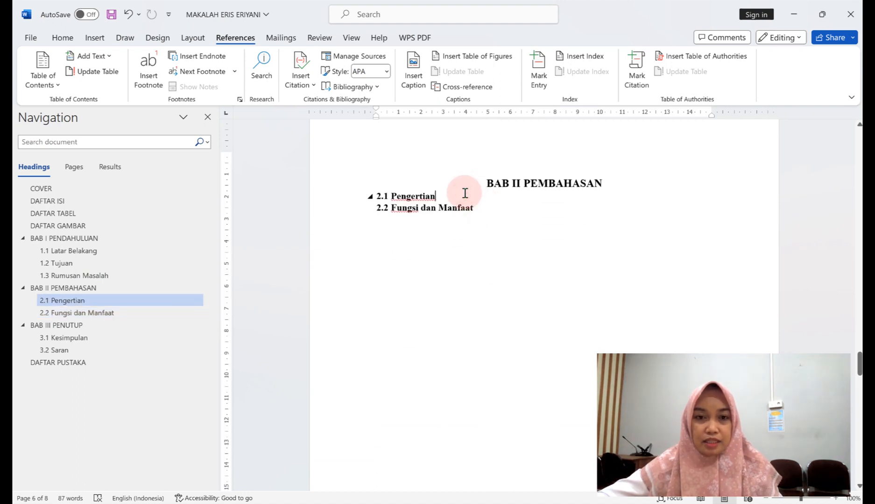
pyautogui.press('Return')
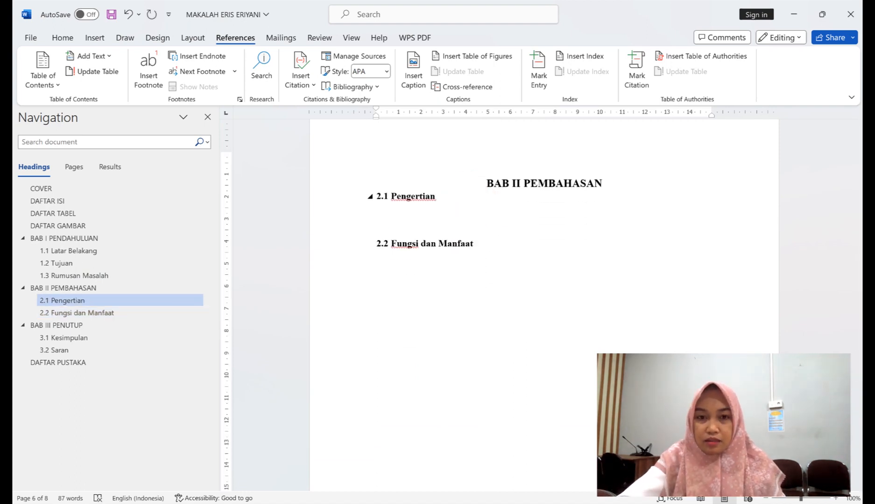
pyautogui.click(66, 38)
pyautogui.click(144, 61)
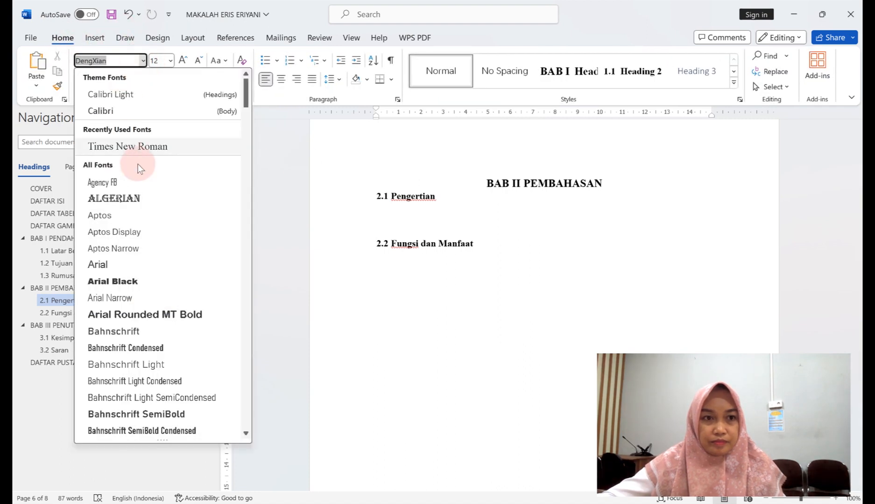
pyautogui.click(136, 146)
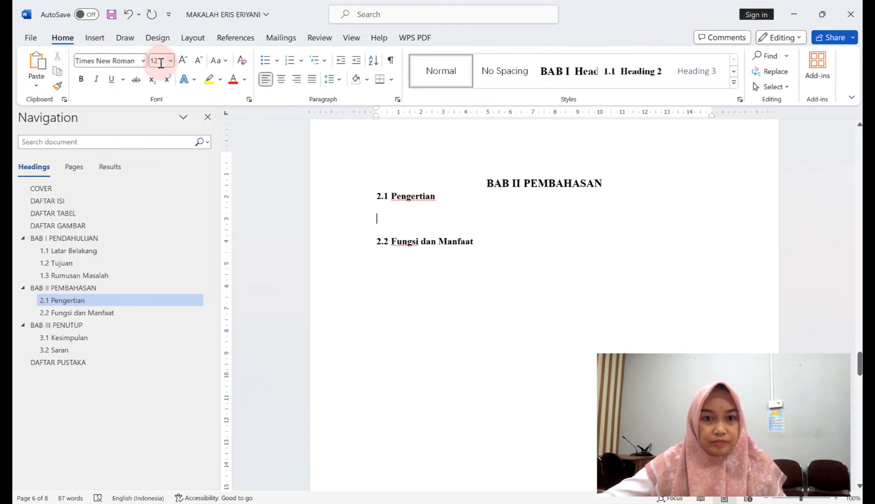
pyautogui.click(169, 61)
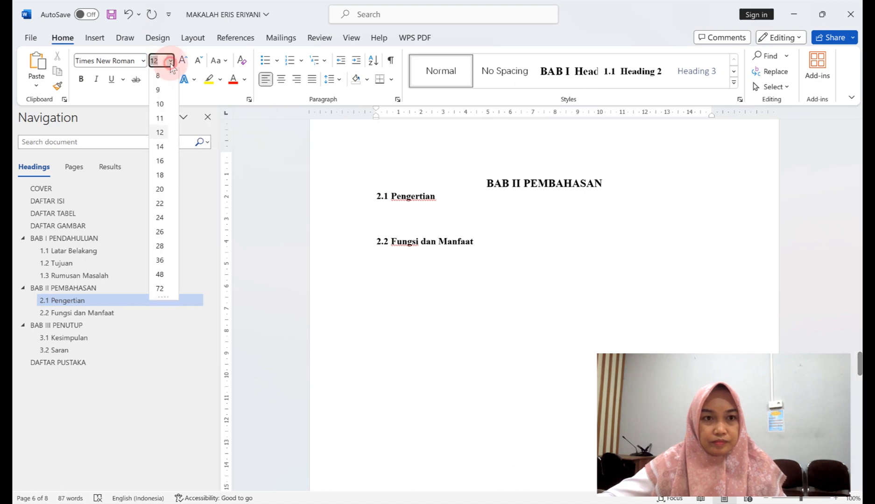
pyautogui.click(160, 133)
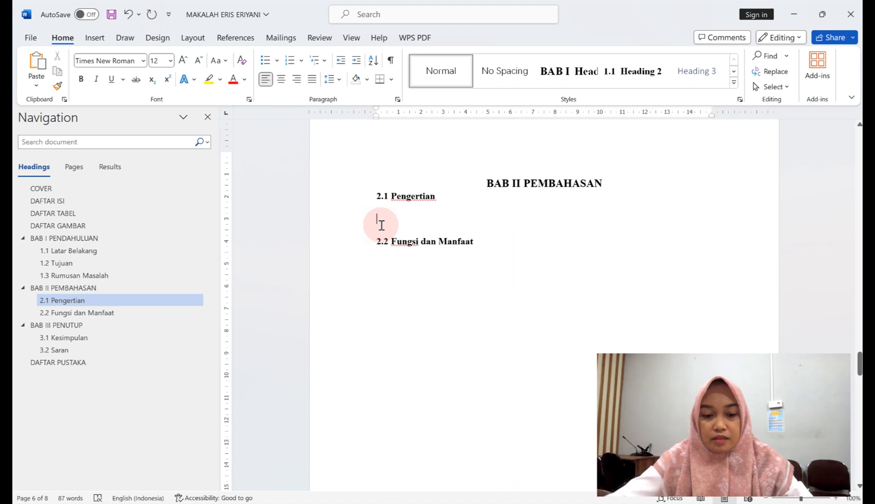
# Type =rand(8) under 2.1 Pengertian to generate eight paragraphs of sample text.
pyautogui.write('=')
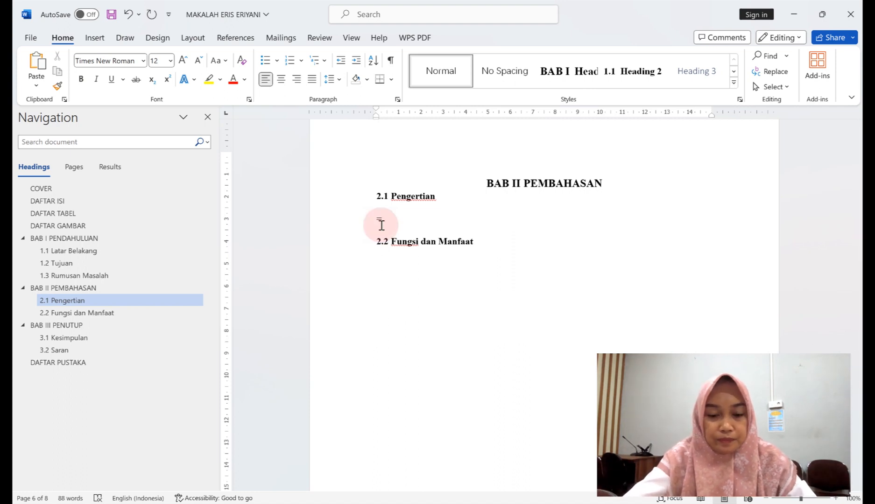
pyautogui.write('r')
pyautogui.write('R')
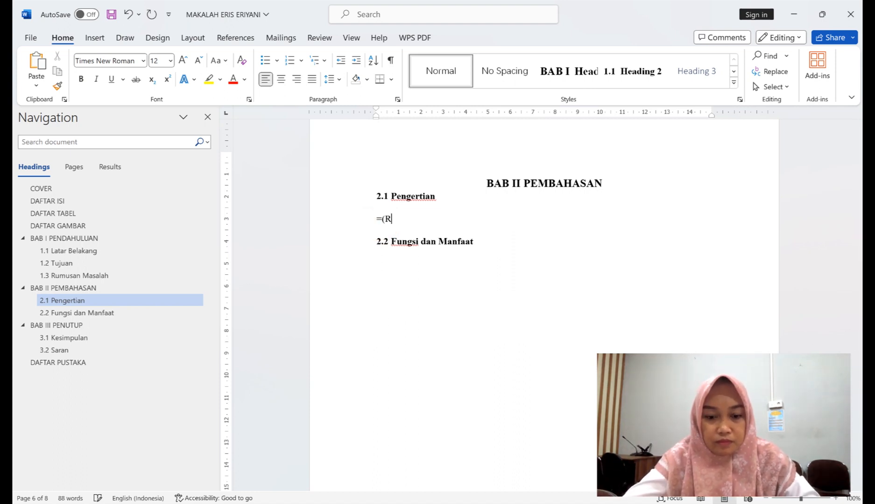
pyautogui.press('capslock')
pyautogui.press('BackSpace')
pyautogui.press('BackSpace')
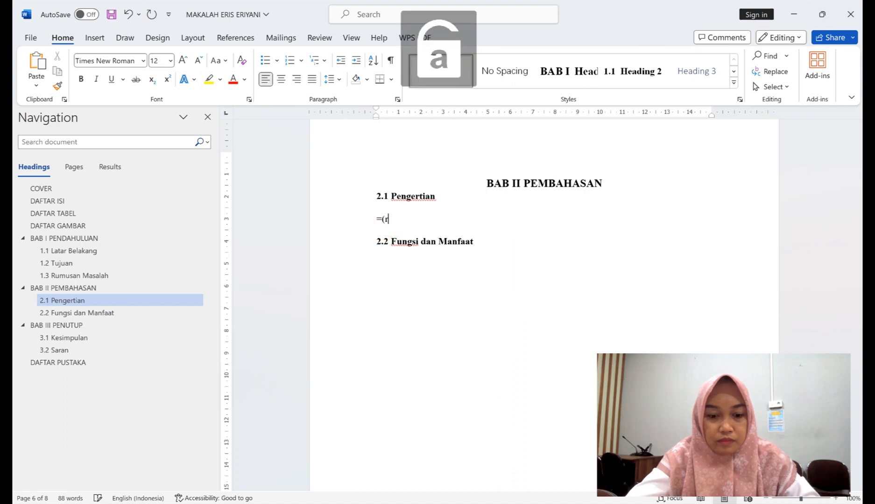
pyautogui.write('rand')
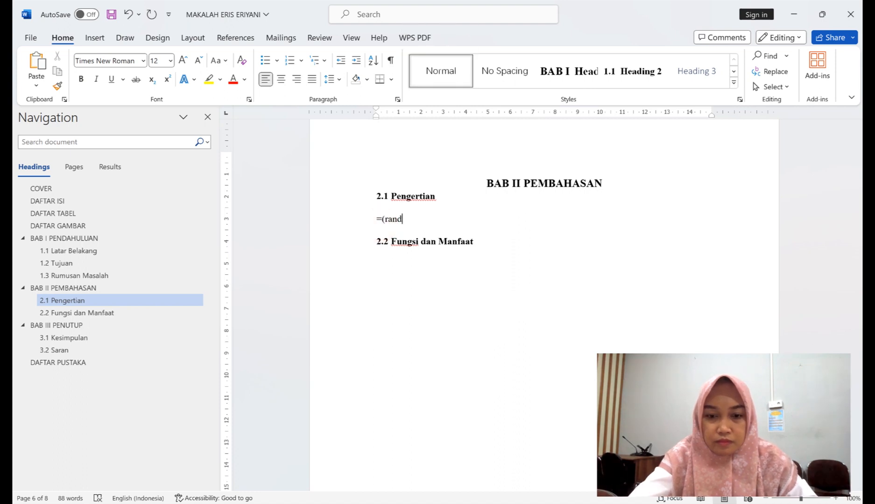
pyautogui.write('(')
pyautogui.press('BackSpace')
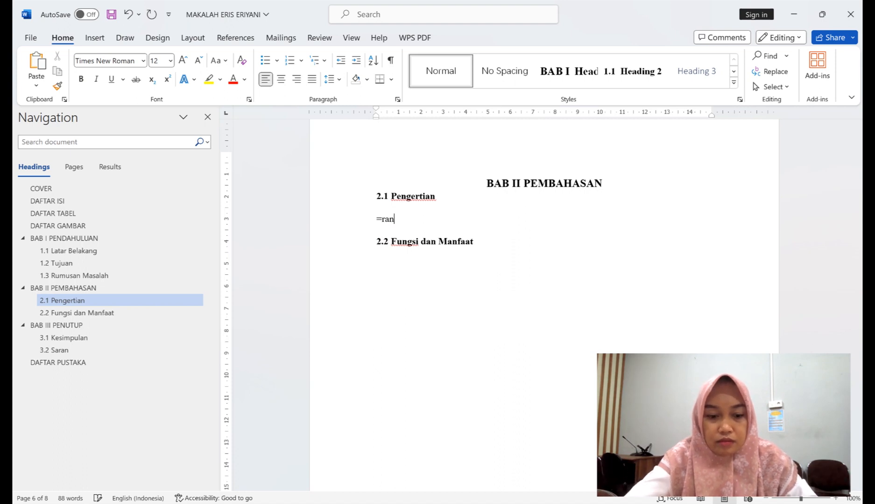
pyautogui.write(')')
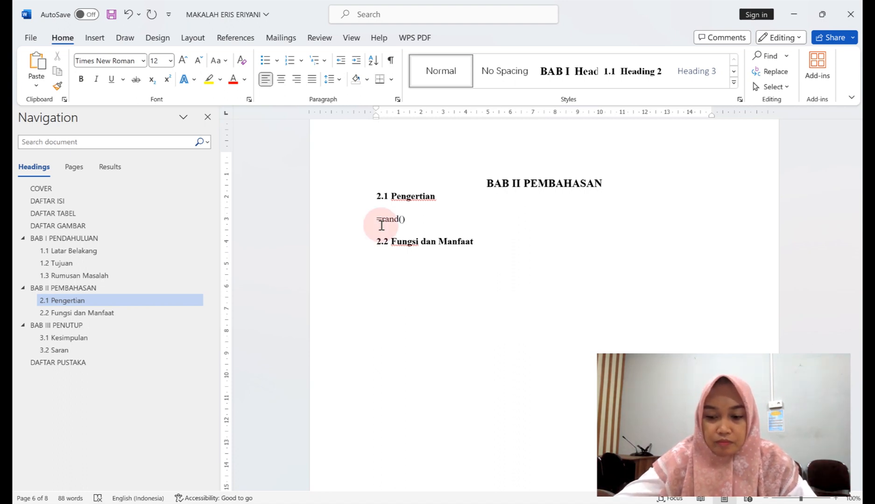
pyautogui.write('8')
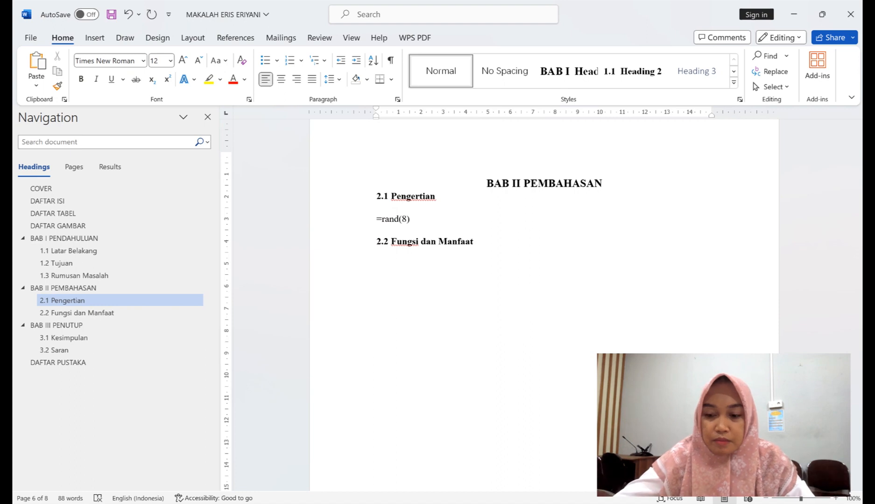
pyautogui.press('Return')
pyautogui.press('BackSpace')
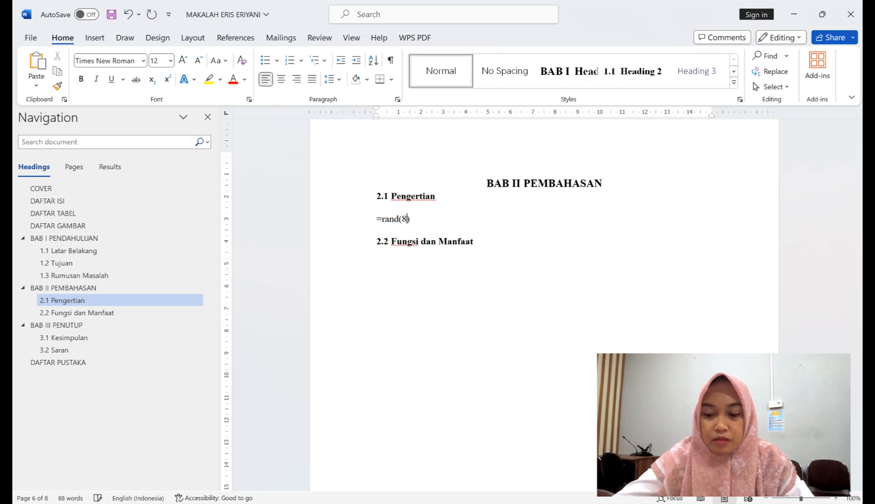
pyautogui.click(381, 225)
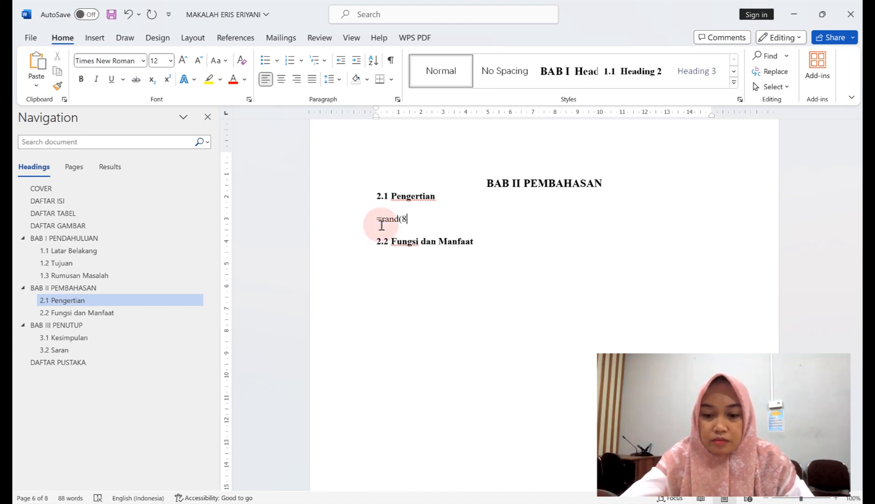
pyautogui.press('Return')
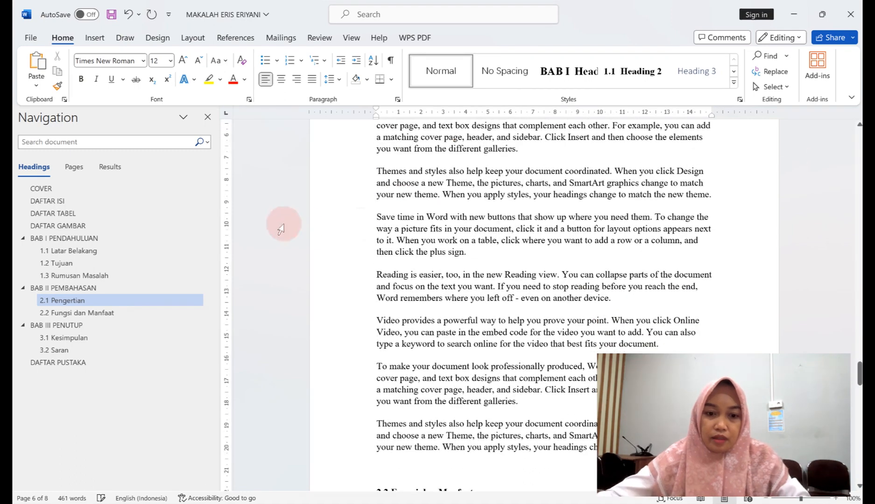
pyautogui.scroll(4, 286, 219)
pyautogui.scroll(-9, 472, 194)
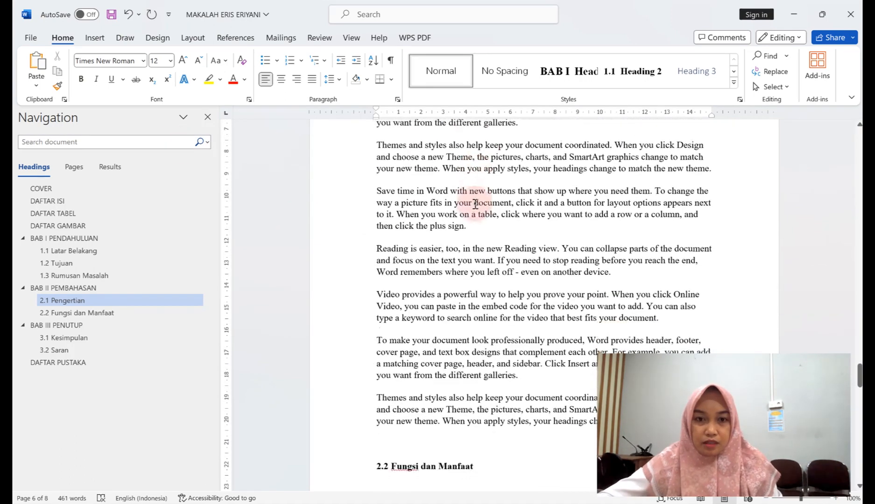
# Add a line after 'then click the plus sign.' and insert a 4-column, 3-row table there.
pyautogui.scroll(2, 516, 210)
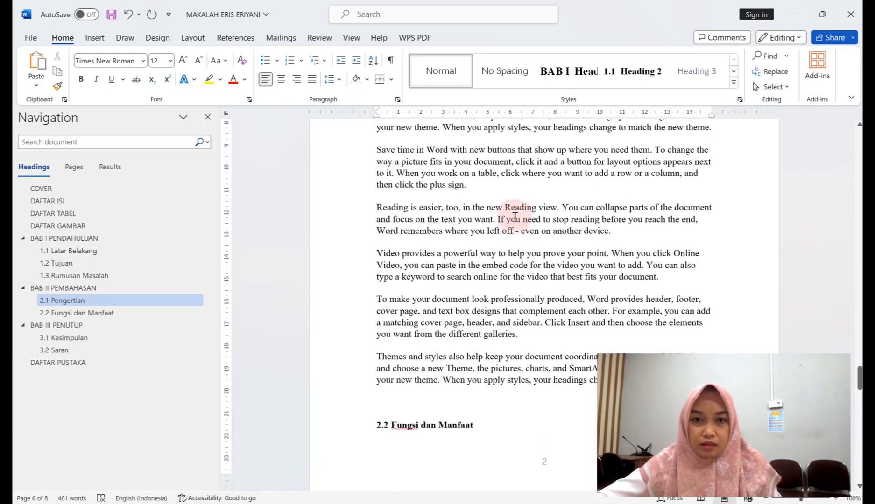
pyautogui.click(513, 200)
pyautogui.press('Return')
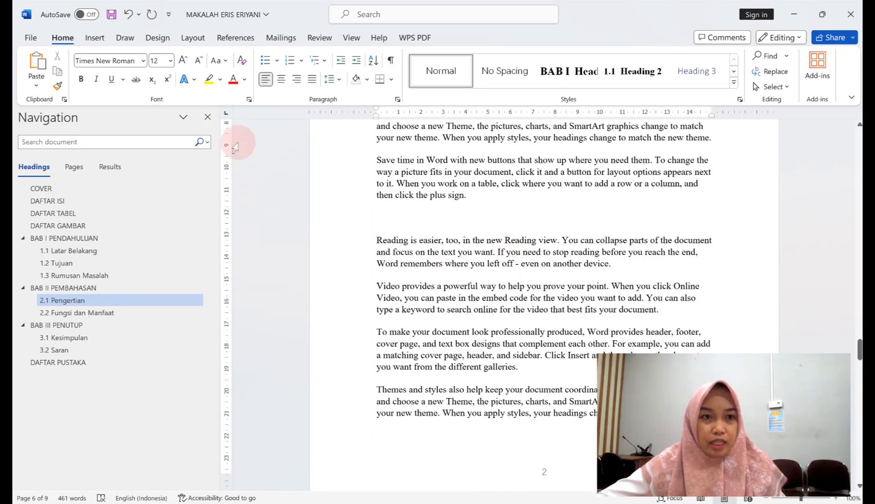
pyautogui.click(101, 41)
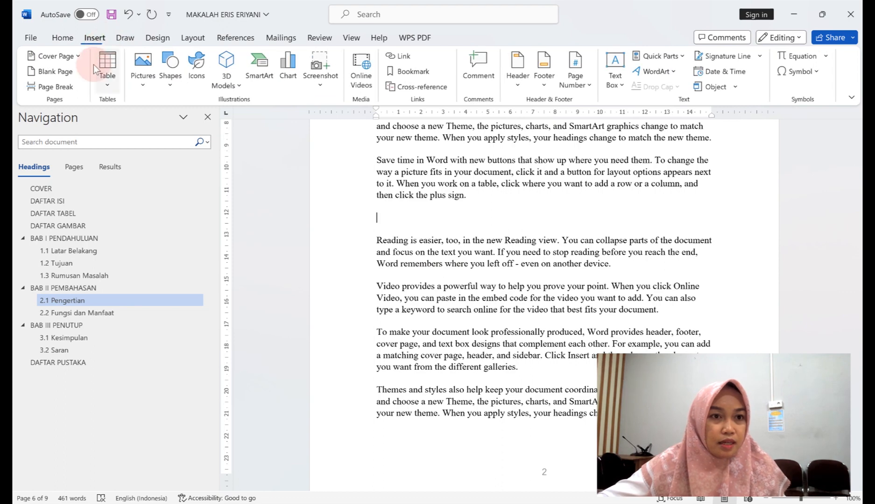
pyautogui.click(108, 78)
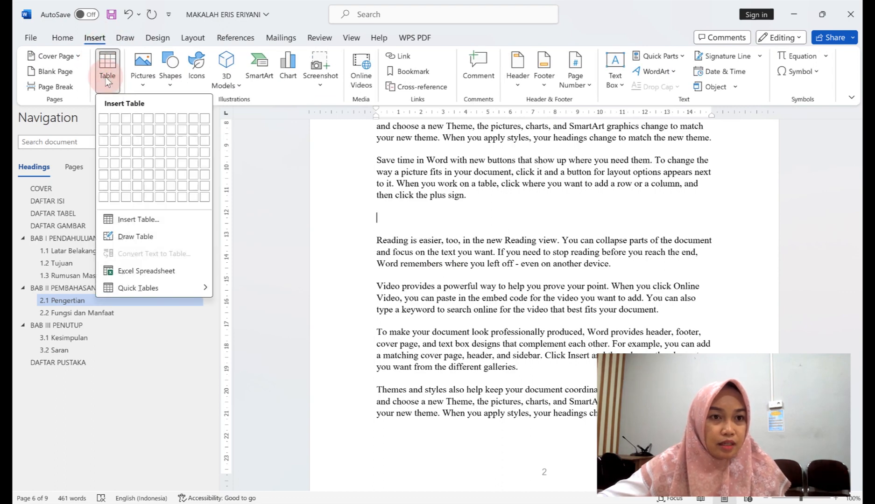
pyautogui.click(134, 140)
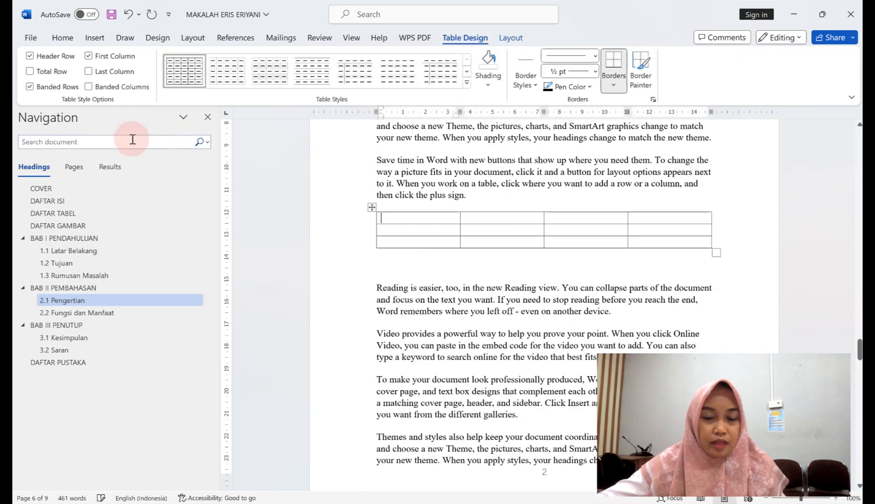
# Caption the table 'Tabel 1 Data Mahasiswa', positioned below it, then select the caption text.
pyautogui.rightClick(371, 207)
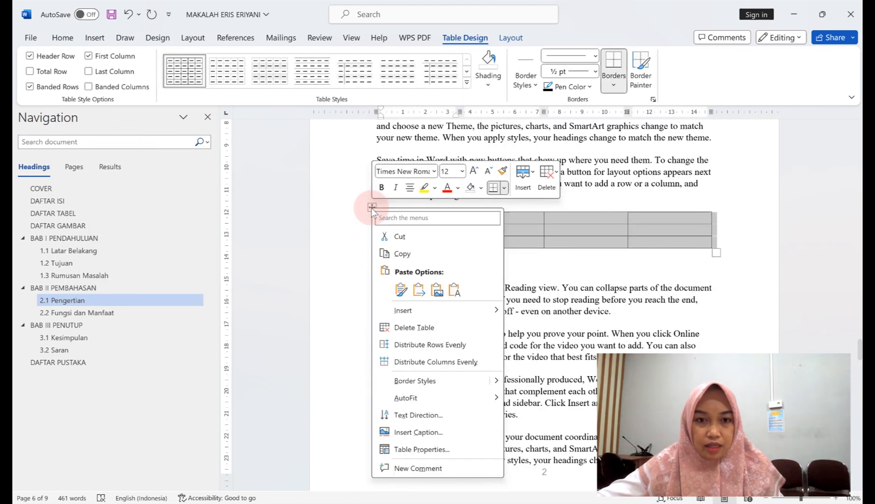
pyautogui.click(433, 434)
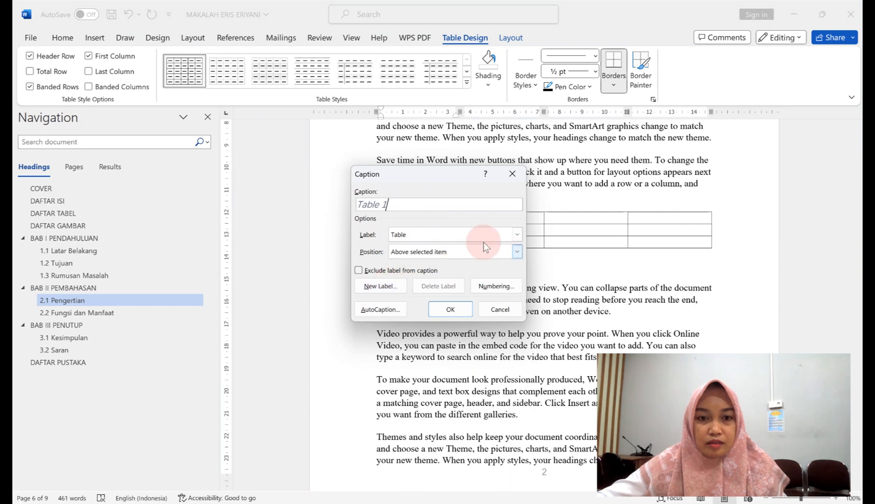
pyautogui.click(460, 240)
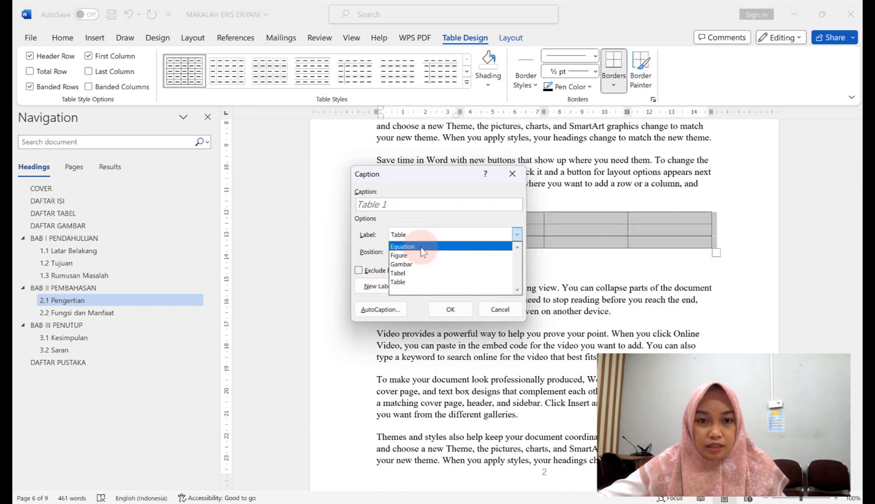
pyautogui.click(412, 274)
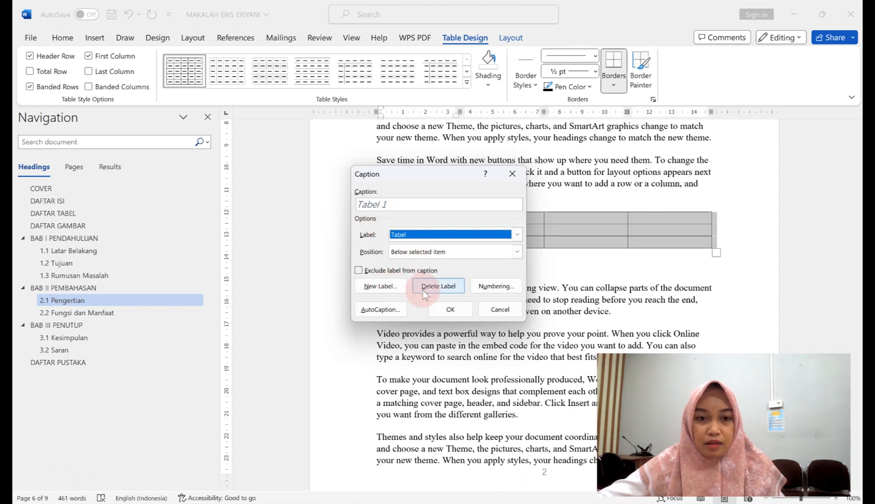
pyautogui.click(380, 288)
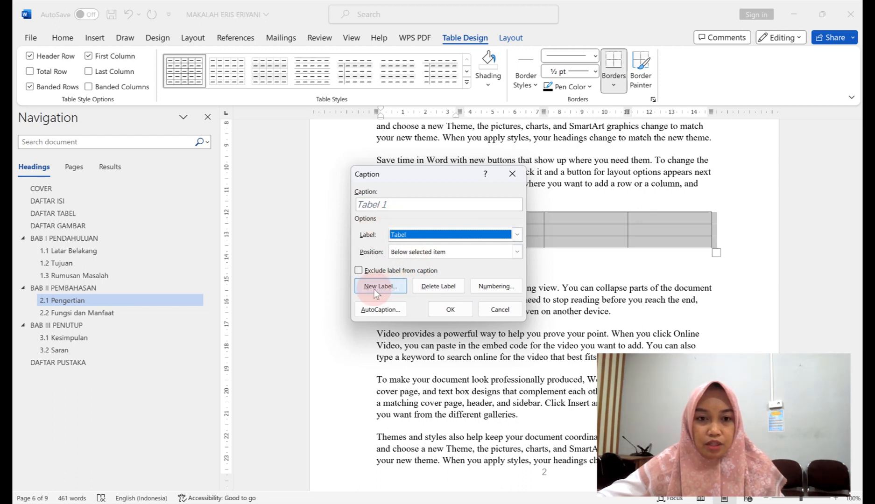
pyautogui.click(402, 206)
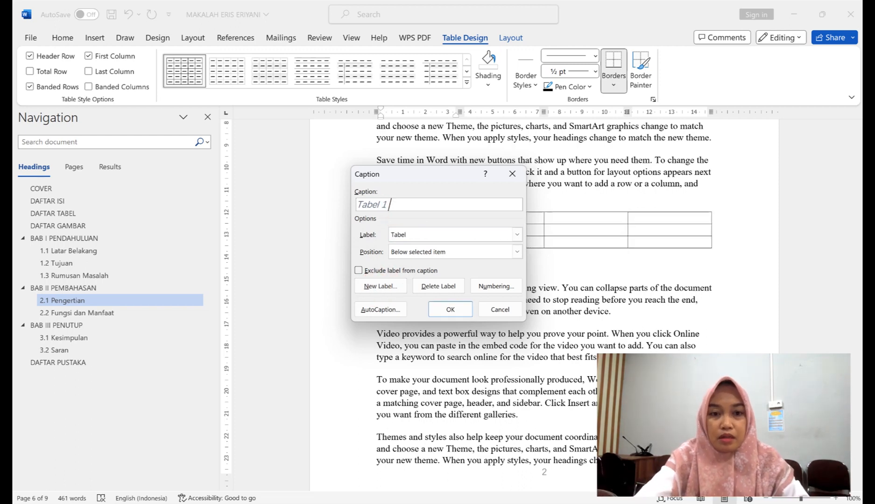
pyautogui.write('Data ')
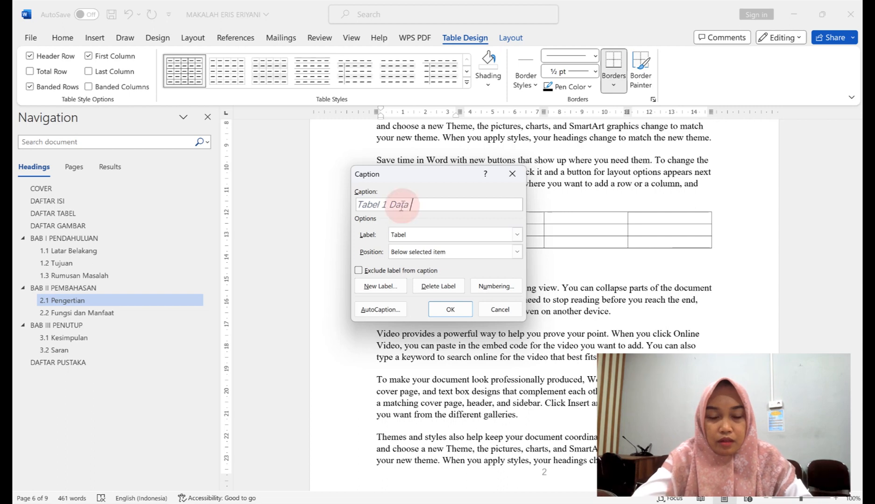
pyautogui.write('Mahasis')
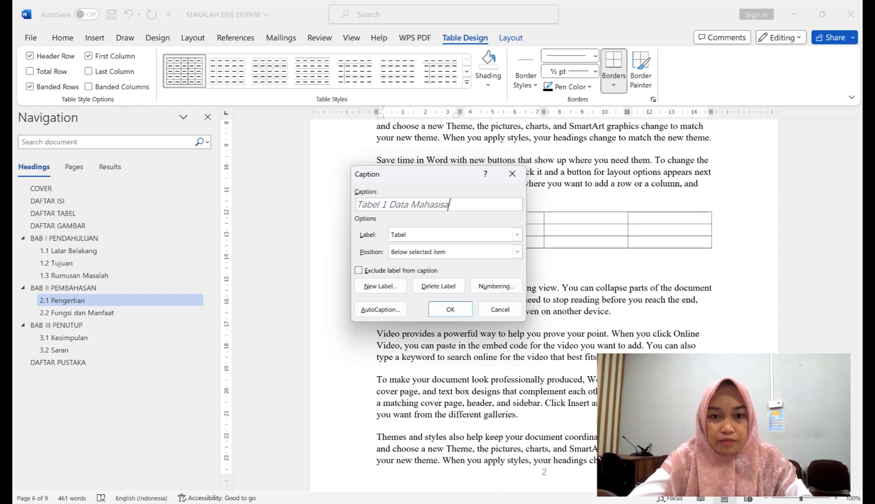
pyautogui.write('wa')
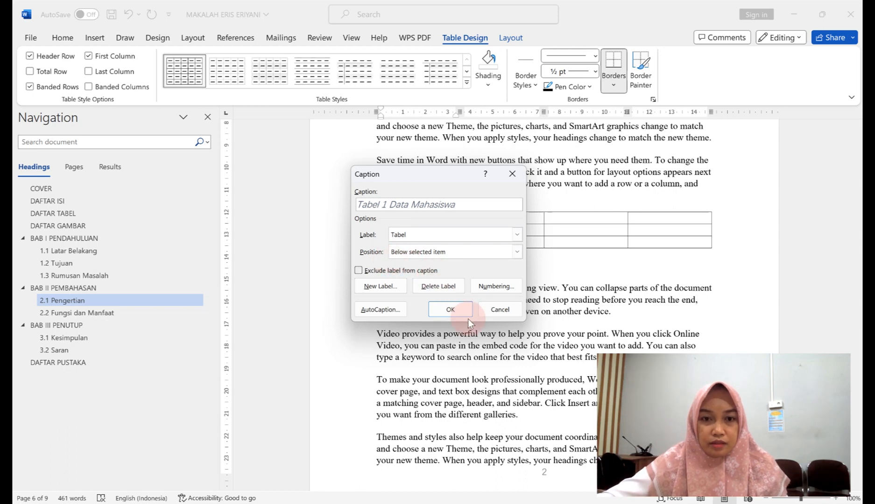
pyautogui.click(468, 251)
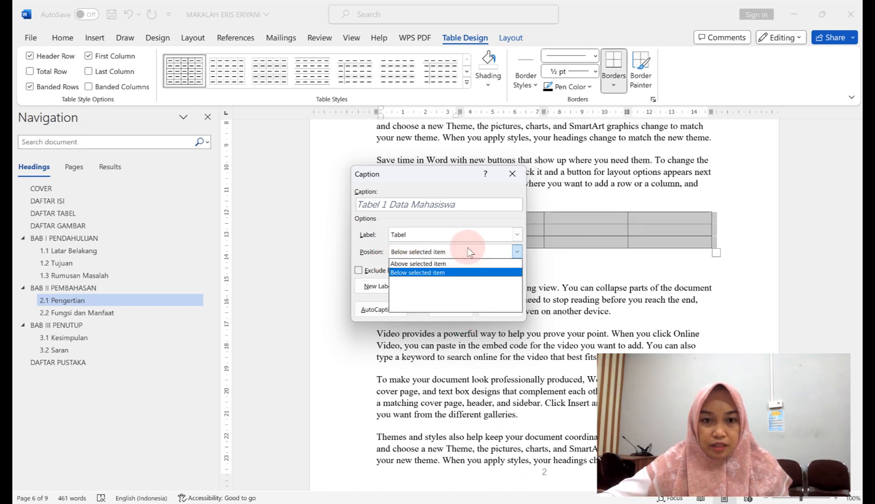
pyautogui.click(452, 273)
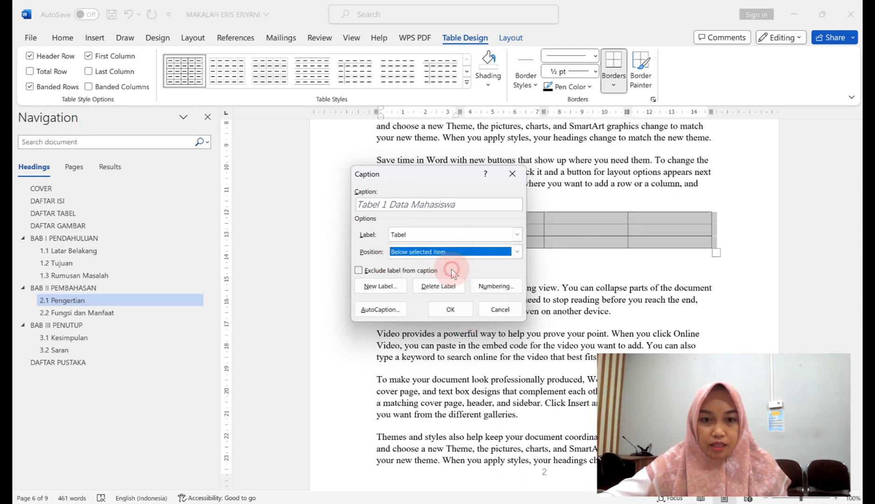
pyautogui.click(459, 310)
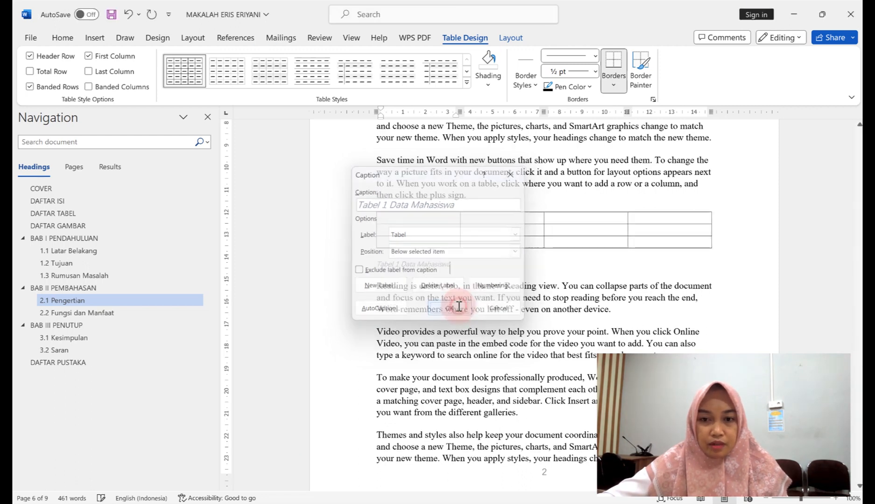
pyautogui.moveTo(376, 265); pyautogui.dragTo(465, 270)
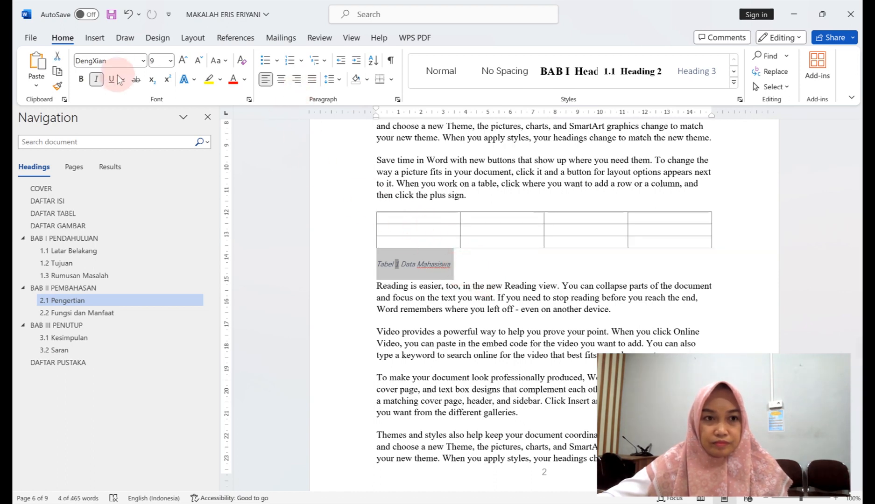
# Remove the caption's italics and set its font to Times New Roman.
pyautogui.click(96, 79)
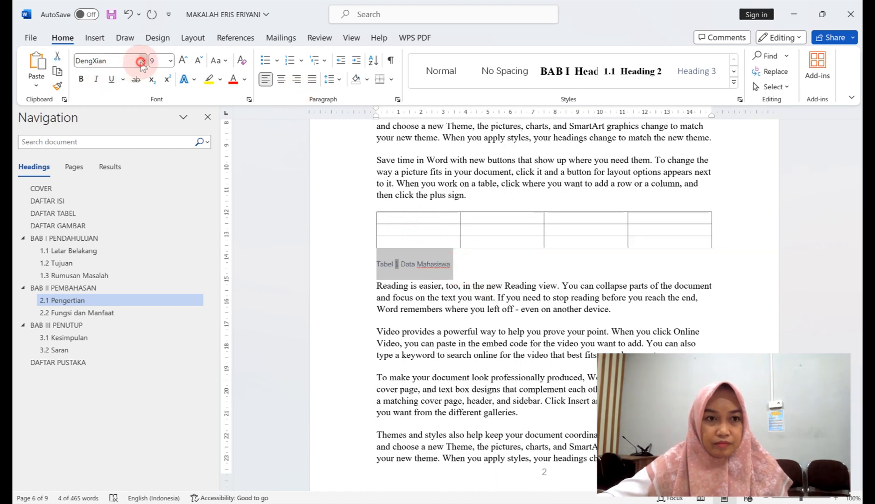
pyautogui.click(141, 61)
pyautogui.click(140, 147)
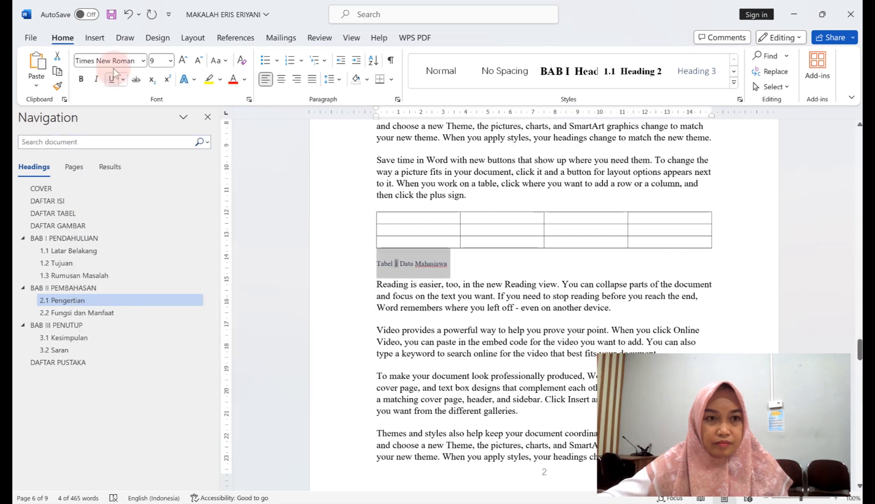
pyautogui.click(172, 61)
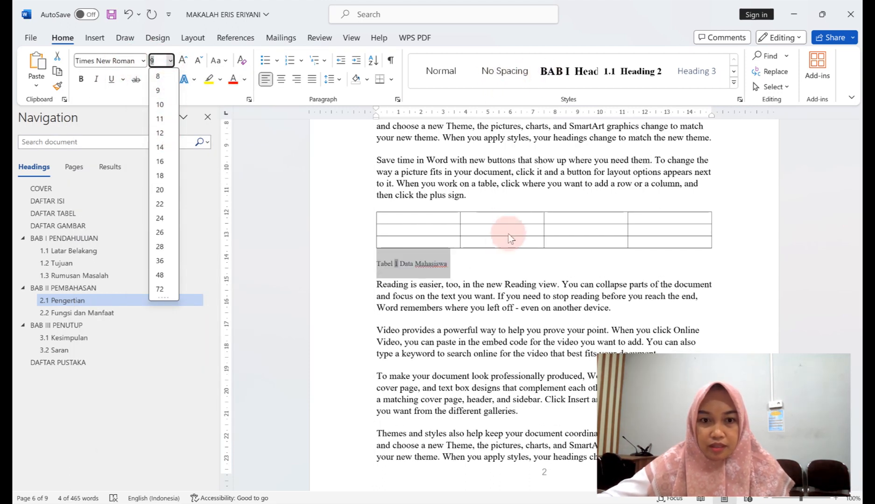
pyautogui.click(495, 261)
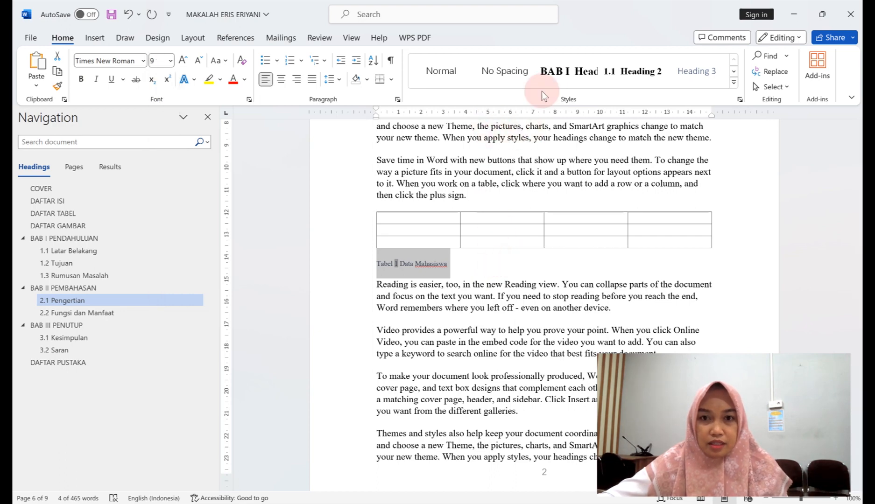
# Make the caption a centred Heading 2 without its 2.2 number, then scroll to DAFTAR TABEL.
pyautogui.click(570, 79)
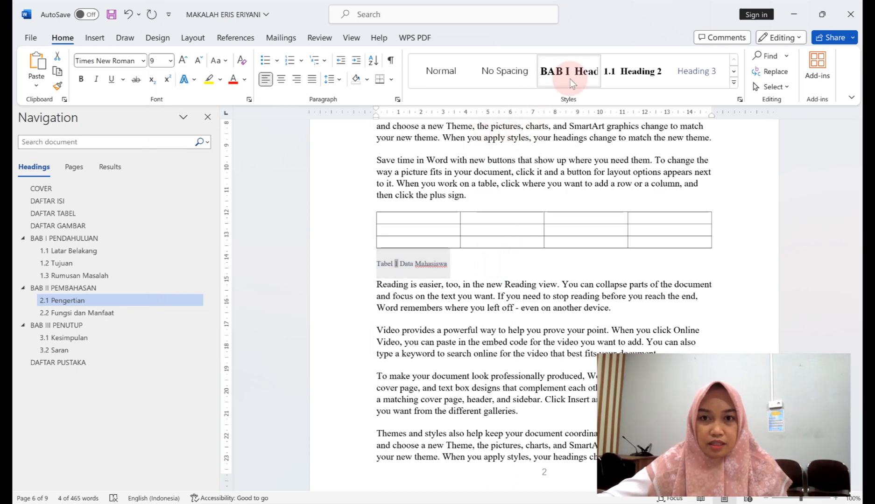
pyautogui.click(609, 77)
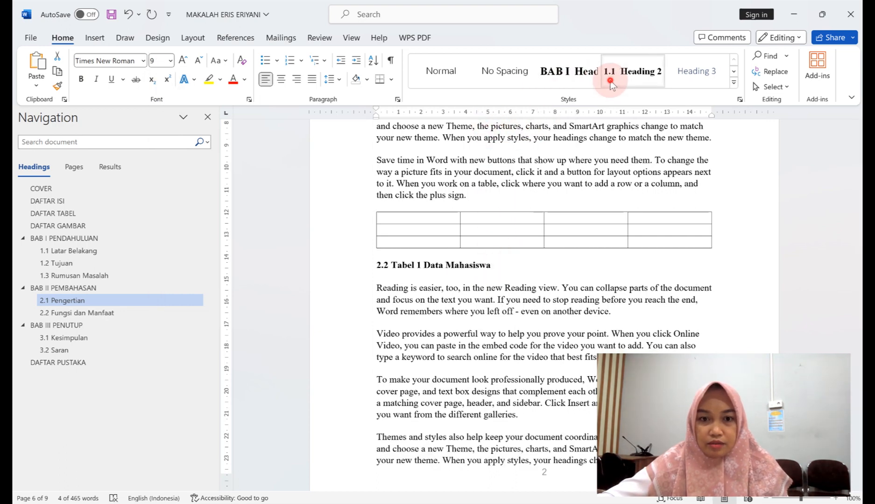
pyautogui.click(390, 267)
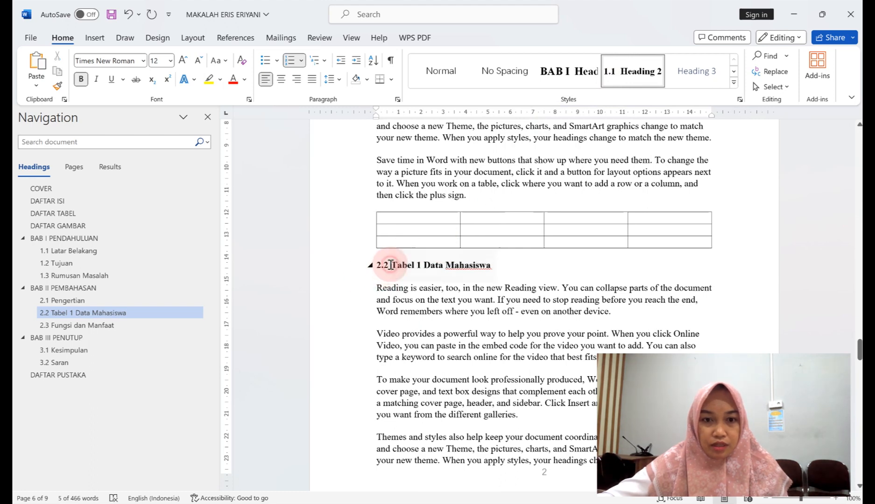
pyautogui.press('BackSpace')
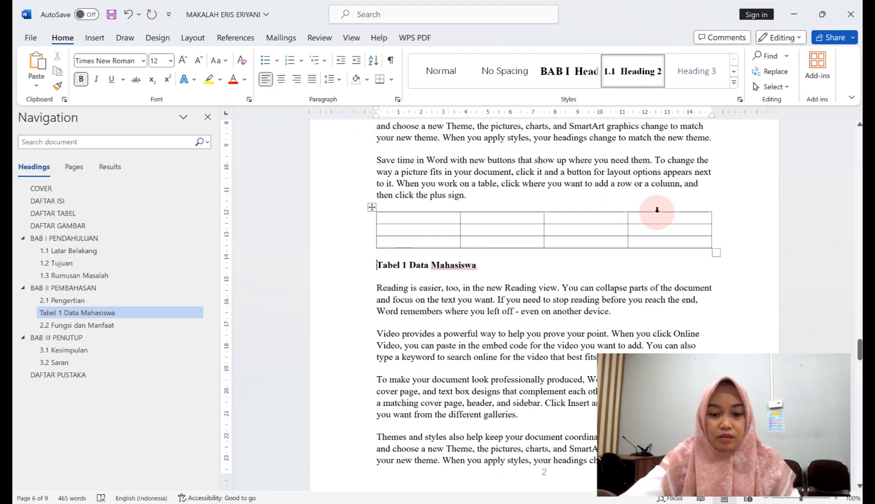
pyautogui.hotkey('ctrl', 'e')
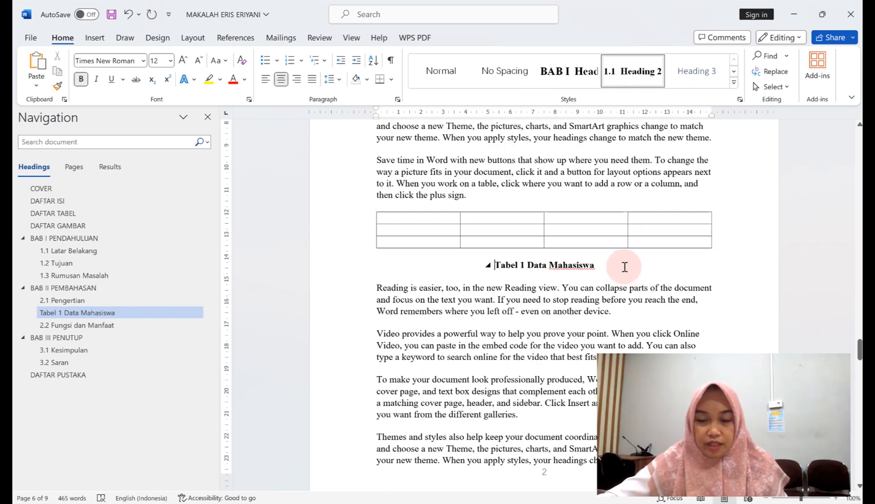
pyautogui.scroll(1, 625, 267)
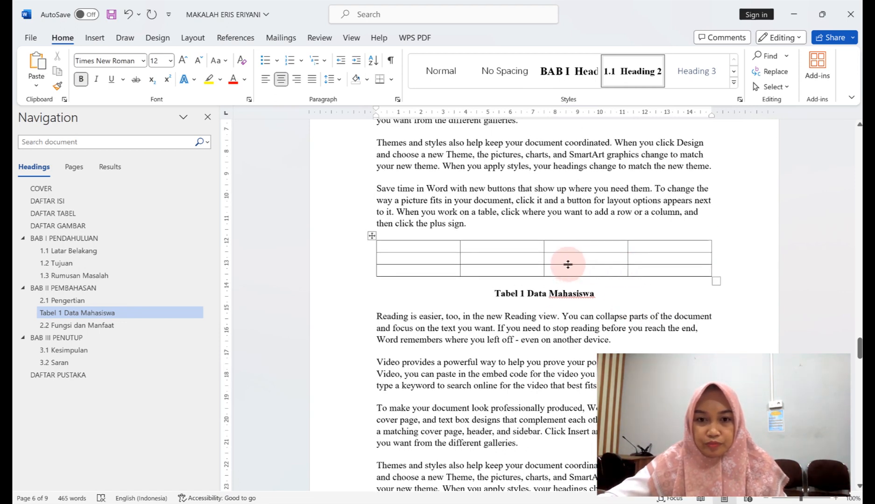
pyautogui.moveTo(857, 353); pyautogui.dragTo(857, 217)
# Add an empty line under DAFTAR TABEL and begin modifying the Table of Figures style.
pyautogui.click(600, 254)
pyautogui.click(630, 259)
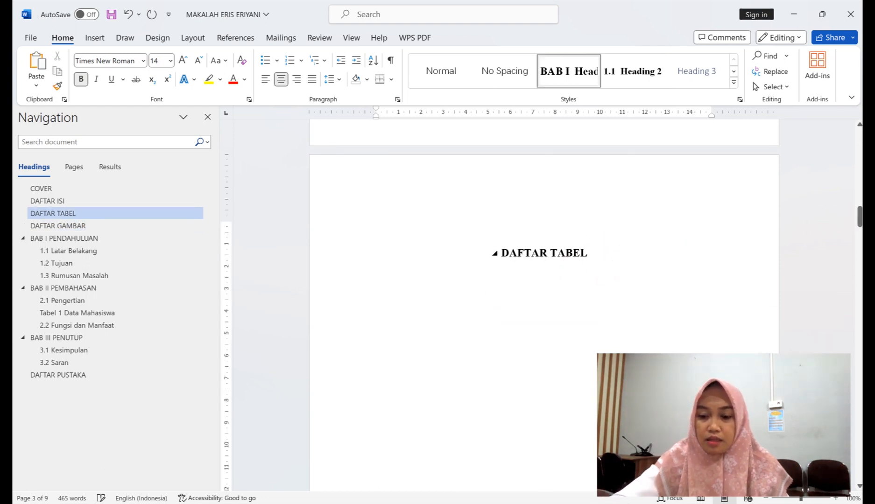
pyautogui.press('Return')
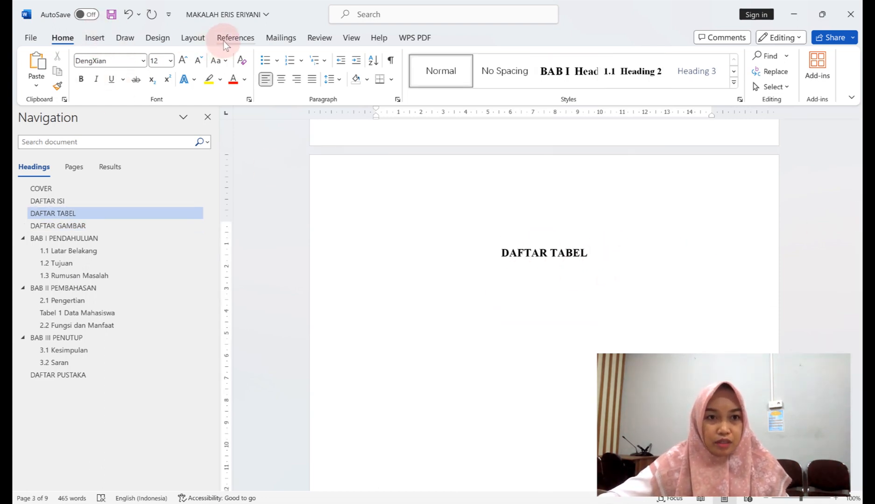
pyautogui.click(224, 39)
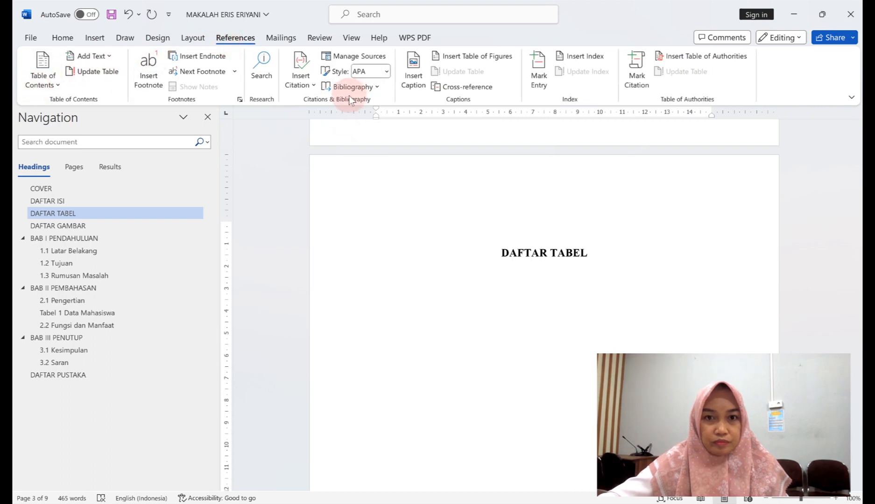
pyautogui.click(474, 57)
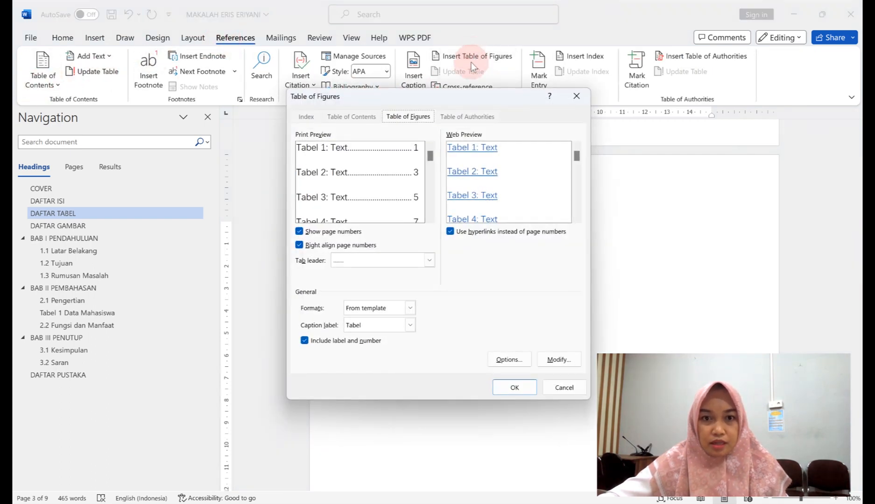
pyautogui.click(445, 247)
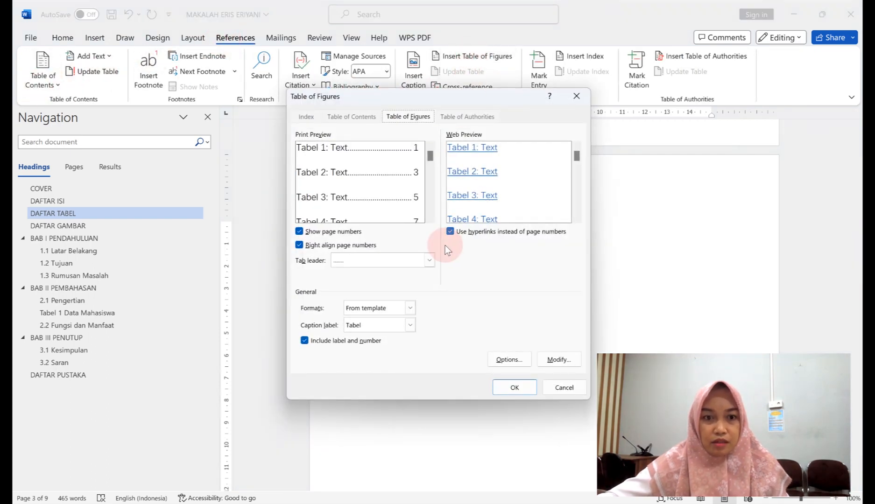
pyautogui.click(547, 359)
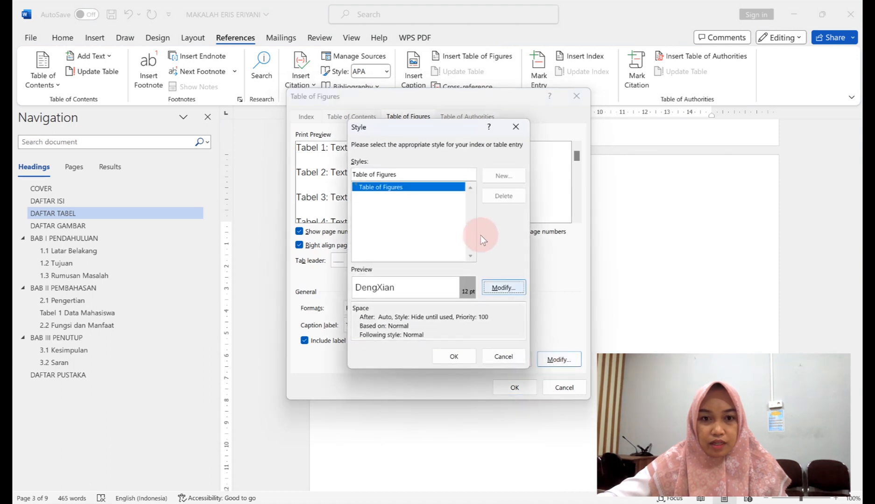
pyautogui.click(507, 288)
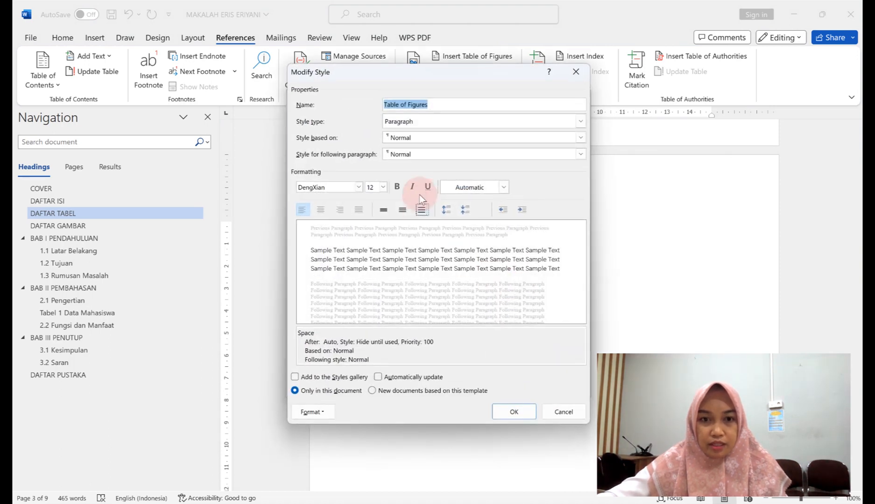
# Set the Table of Figures style to Times New Roman Bold and insert the list of tables.
pyautogui.click(357, 187)
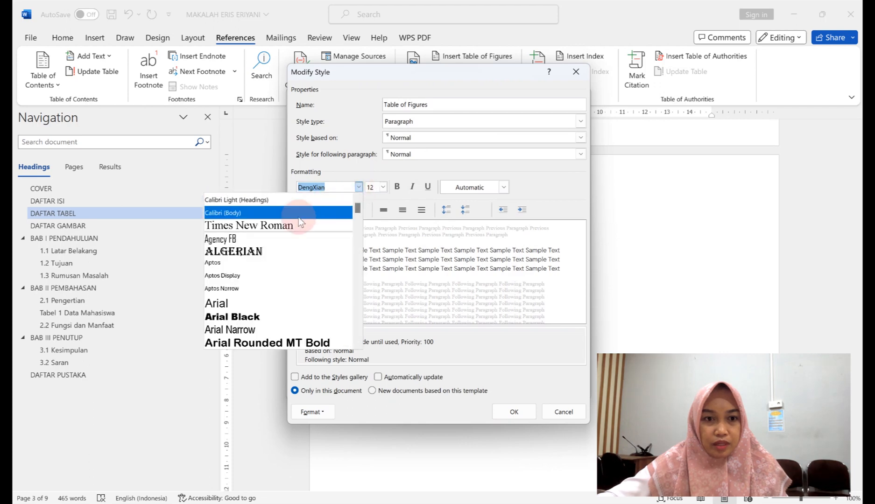
pyautogui.click(298, 227)
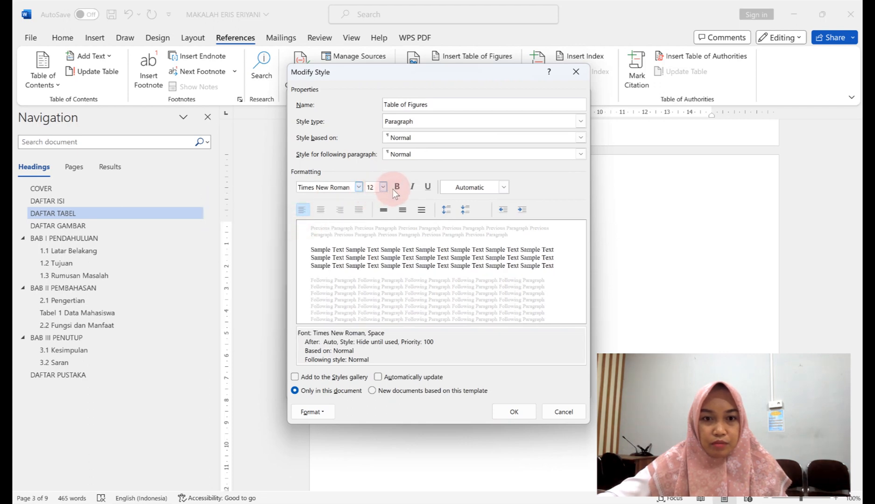
pyautogui.click(395, 188)
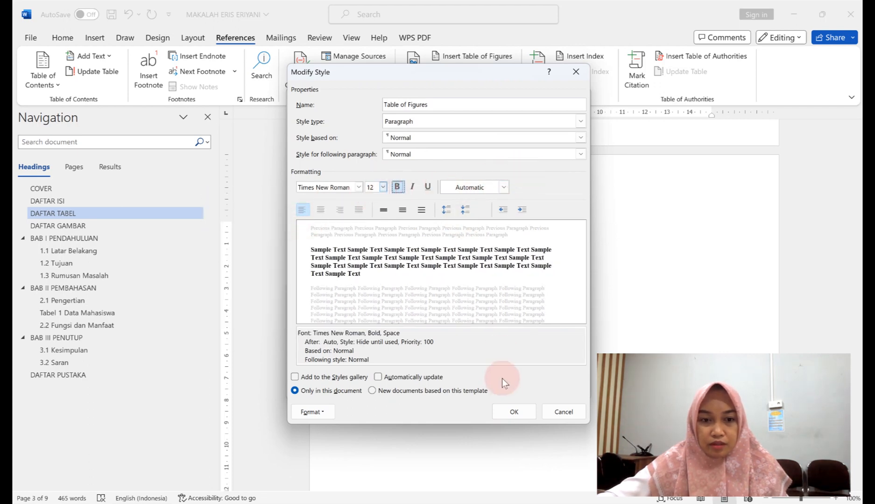
pyautogui.click(505, 406)
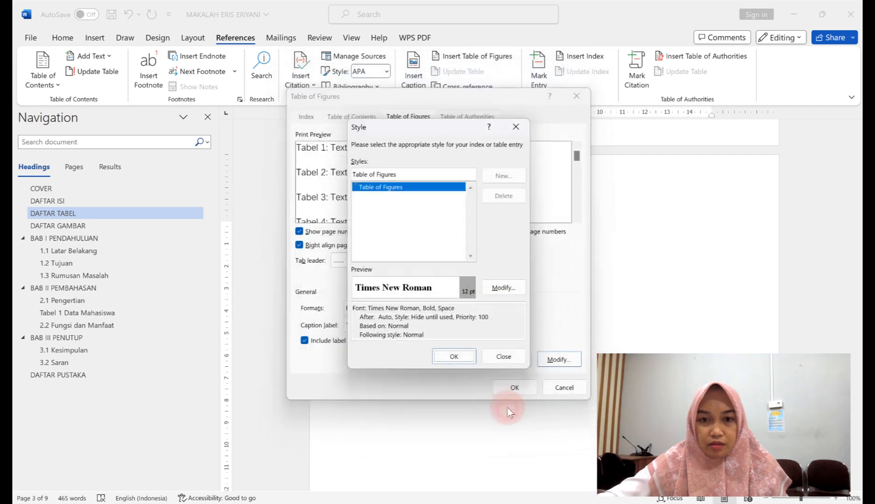
pyautogui.click(456, 355)
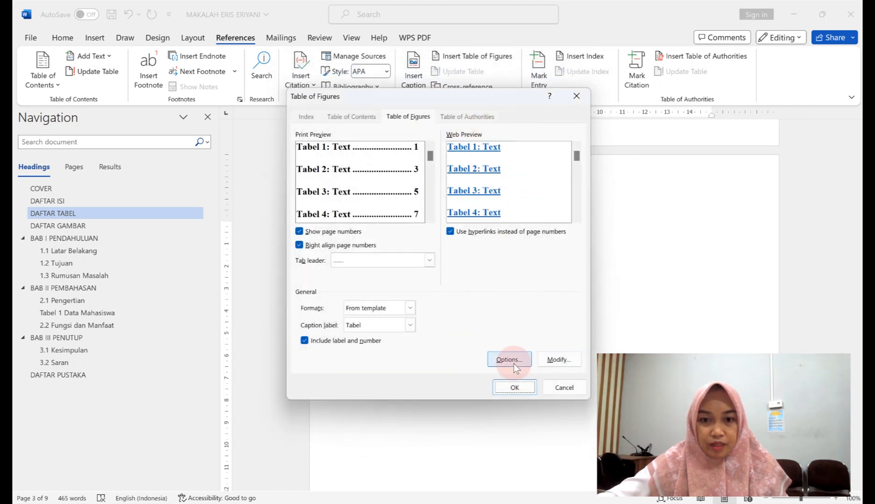
pyautogui.click(515, 387)
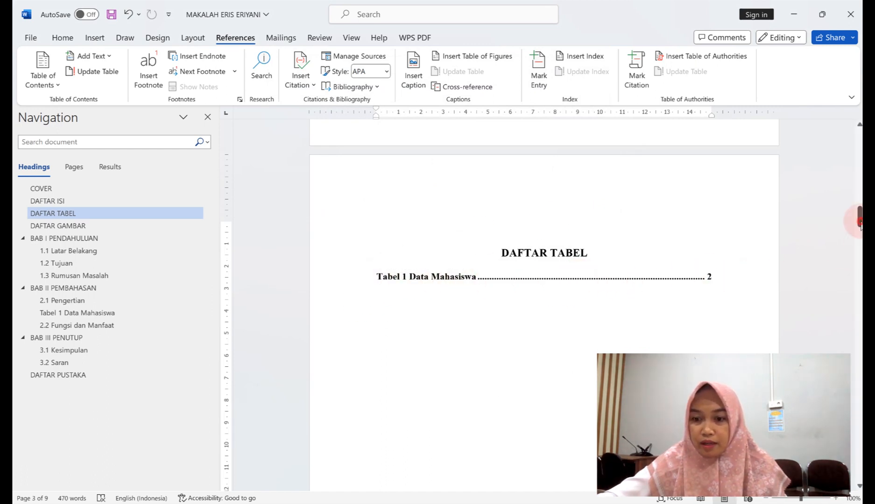
pyautogui.moveTo(859, 219); pyautogui.dragTo(859, 367)
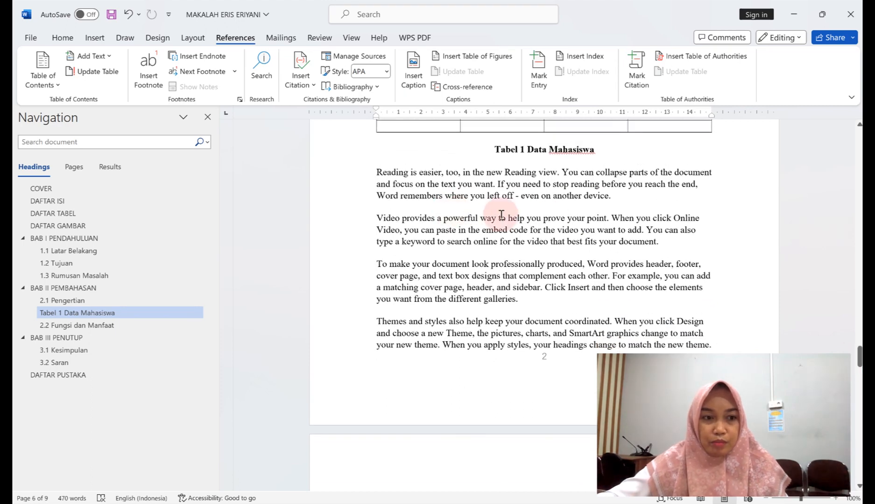
pyautogui.scroll(6, 501, 214)
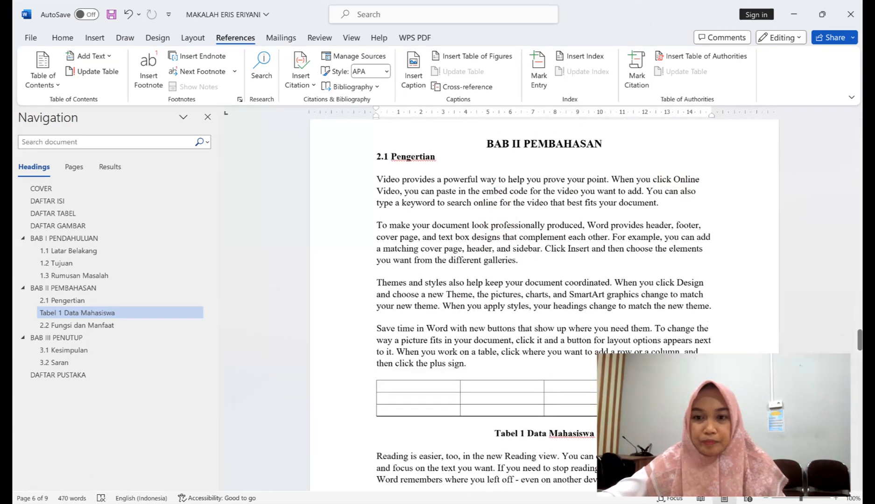
# Scroll down to the 2.2 Fungsi dan Manfaat heading.
pyautogui.moveTo(859, 336); pyautogui.dragTo(859, 347)
pyautogui.moveTo(860, 355); pyautogui.dragTo(859, 383)
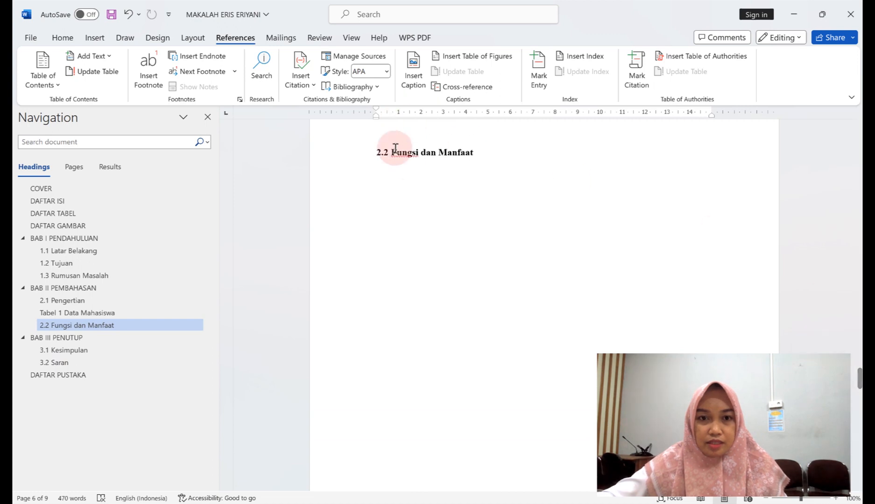
# Set Times New Roman as the font on the line below the 2.2 heading.
pyautogui.click(501, 158)
pyautogui.click(501, 156)
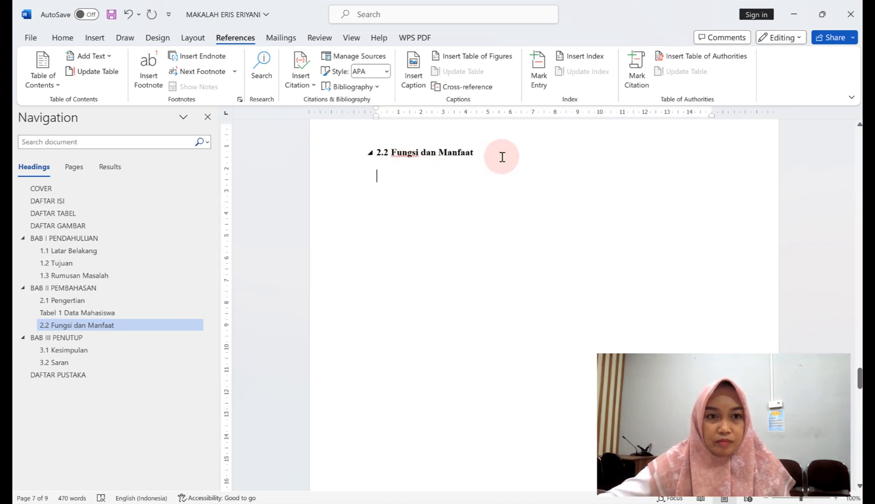
pyautogui.click(62, 37)
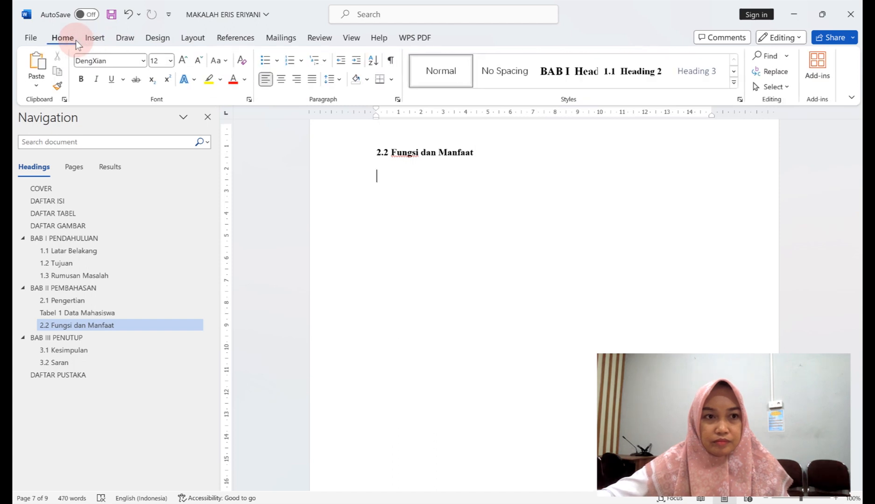
pyautogui.click(143, 62)
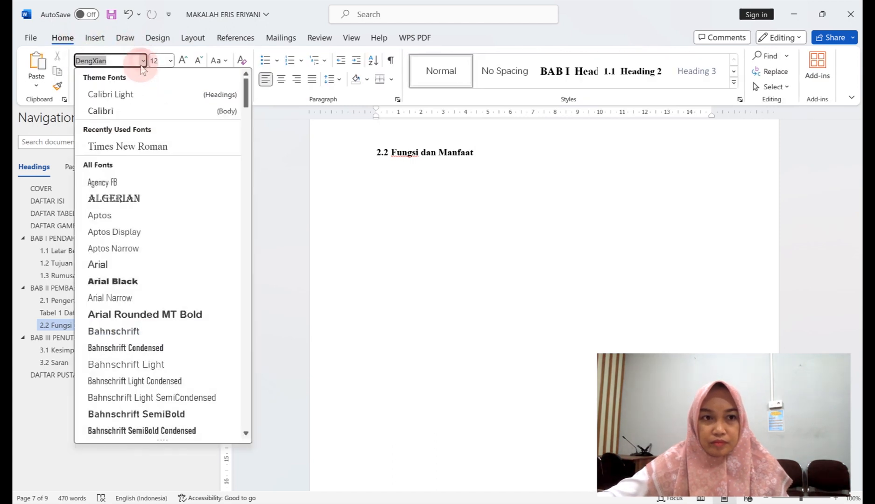
pyautogui.click(121, 145)
pyautogui.click(480, 262)
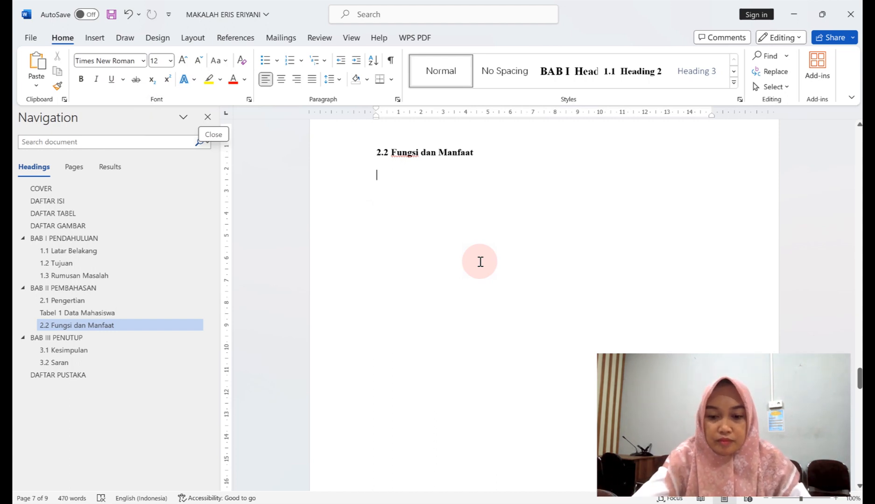
# Generate six sample paragraphs with =rand(6) and add a blank line after 'another device.'.
pyautogui.write('=')
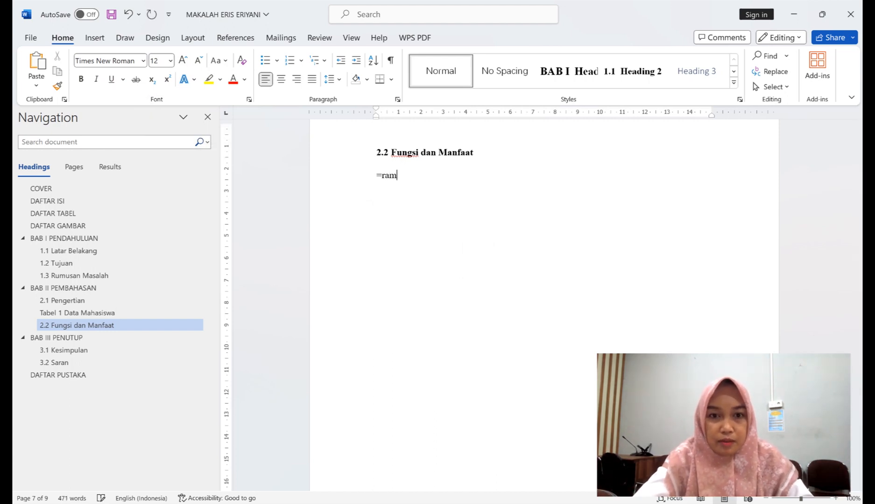
pyautogui.write('rand')
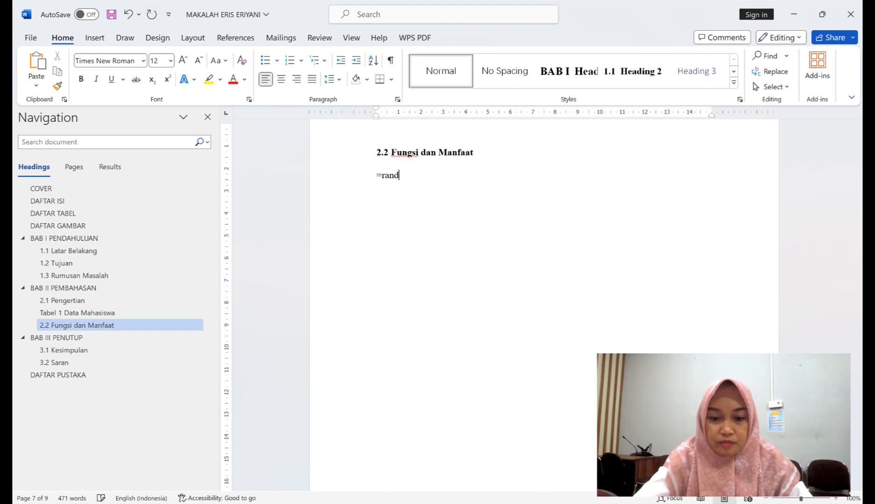
pyautogui.write('(')
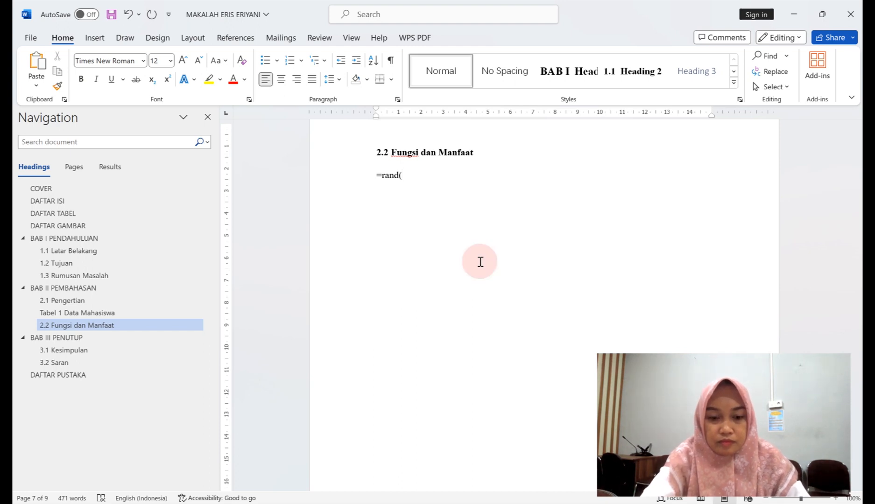
pyautogui.write('6)')
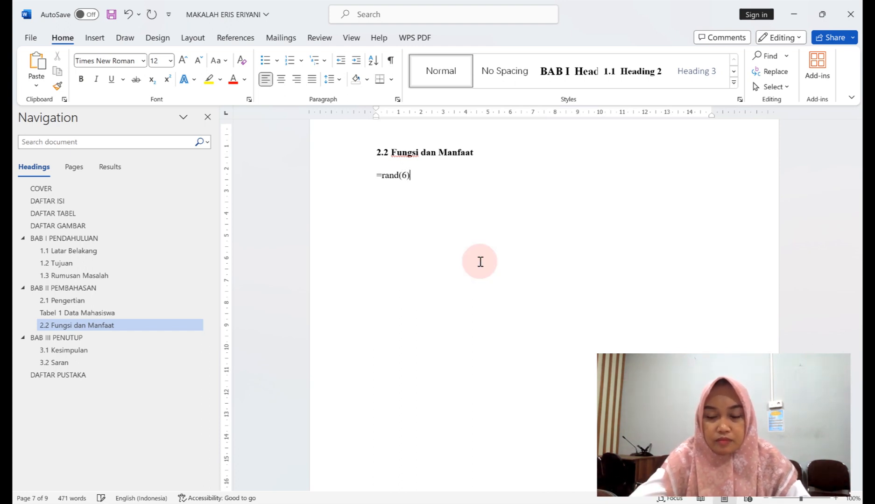
pyautogui.press('Return')
pyautogui.scroll(-8, 560, 308)
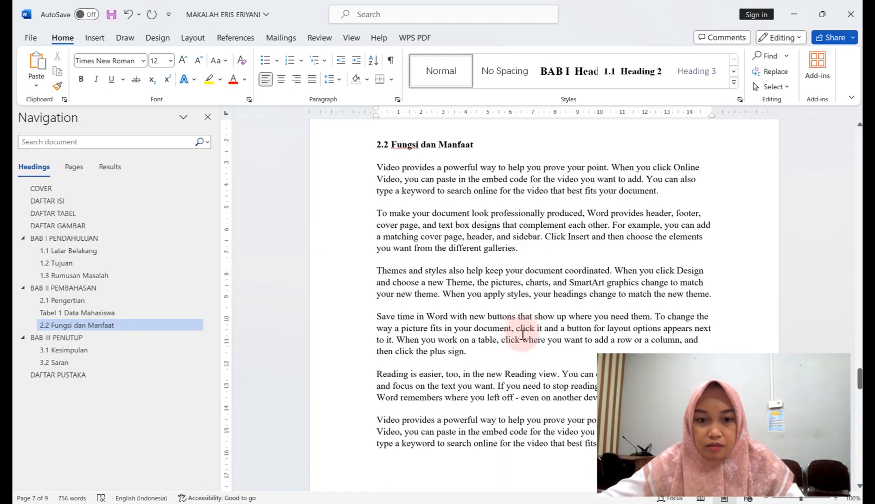
pyautogui.scroll(2, 607, 280)
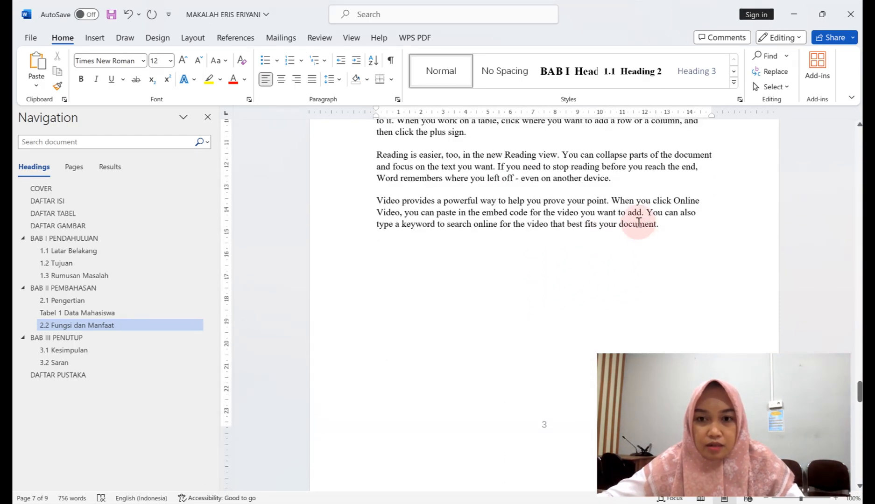
pyautogui.click(623, 180)
pyautogui.press('Return')
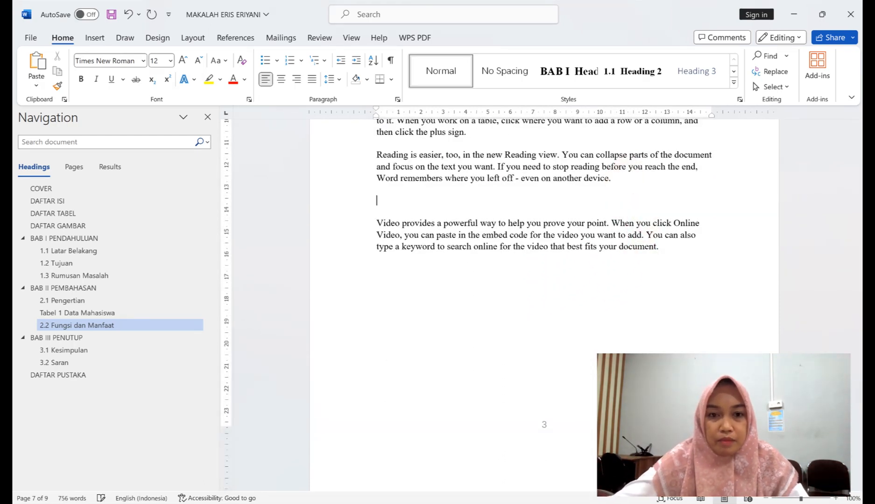
# Insert the guru 3 picture from this device, shrink it to 5,7 × 8,17 cm, and centre it.
pyautogui.click(100, 37)
pyautogui.click(136, 74)
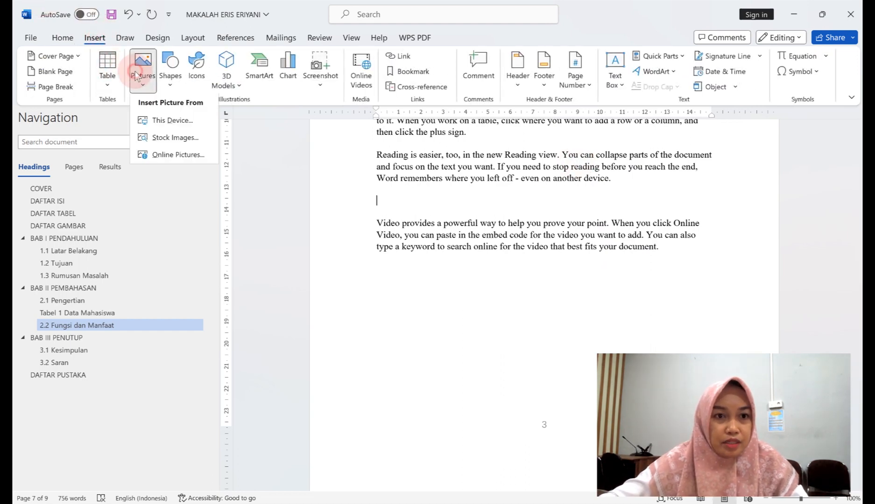
pyautogui.click(174, 125)
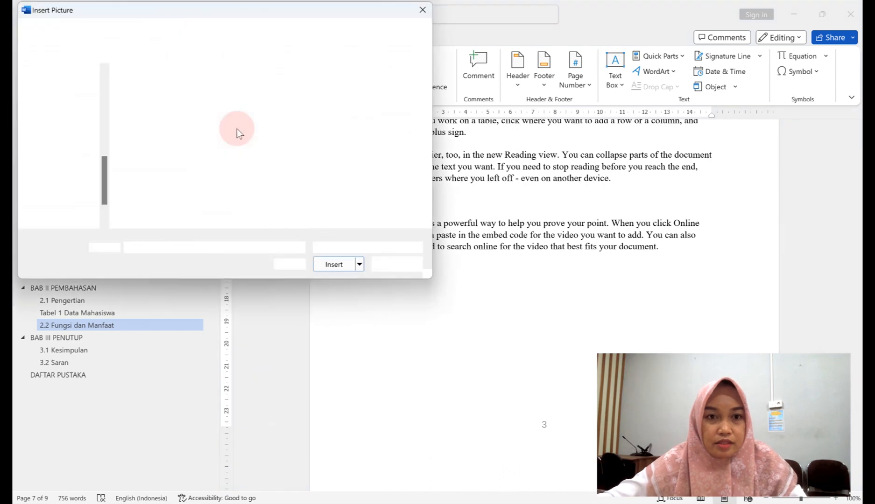
pyautogui.click(401, 114)
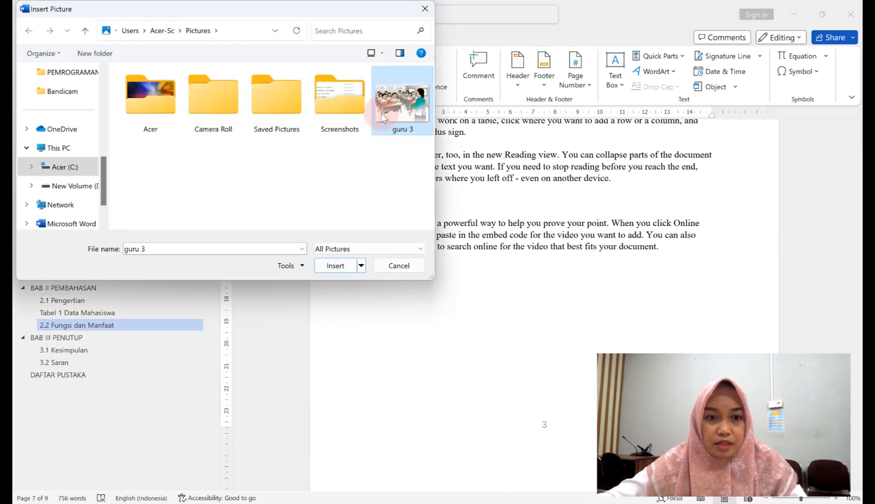
pyautogui.click(341, 265)
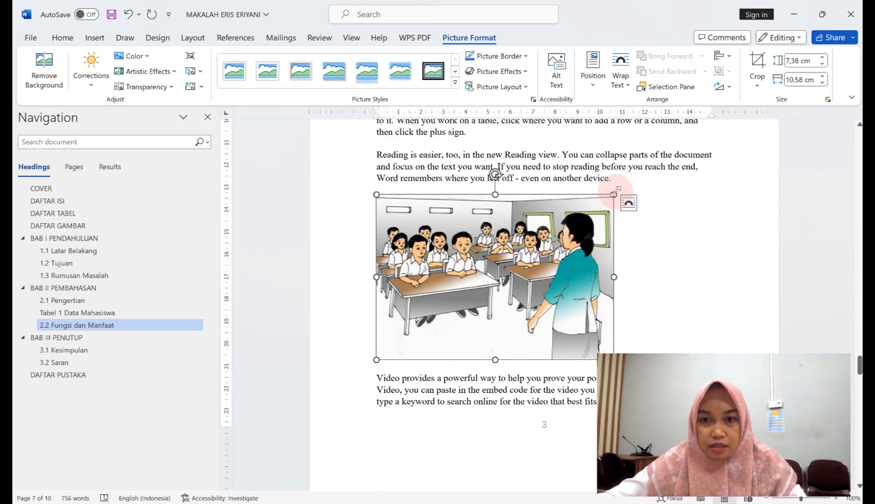
pyautogui.moveTo(614, 194); pyautogui.dragTo(481, 233)
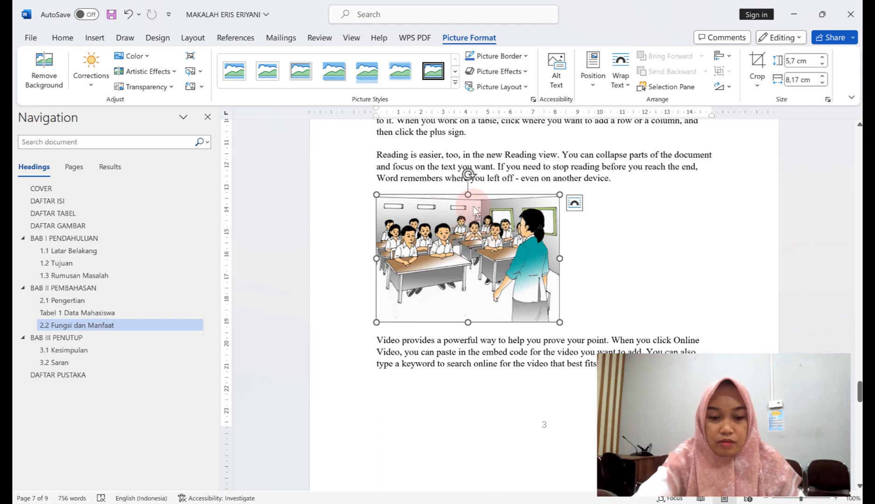
pyautogui.hotkey('ctrl', 'e')
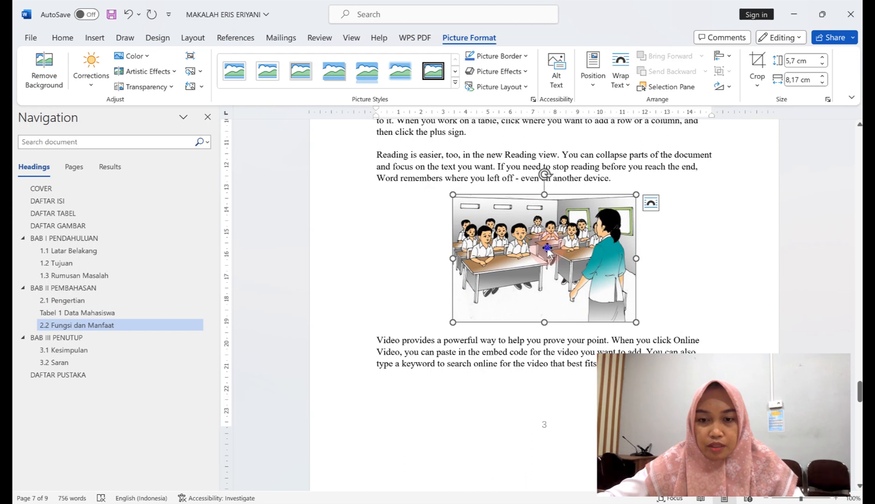
# Set up a Gambar caption below the picture and start typing 'Proses Belajar' after Gambar 1.
pyautogui.rightClick(547, 248)
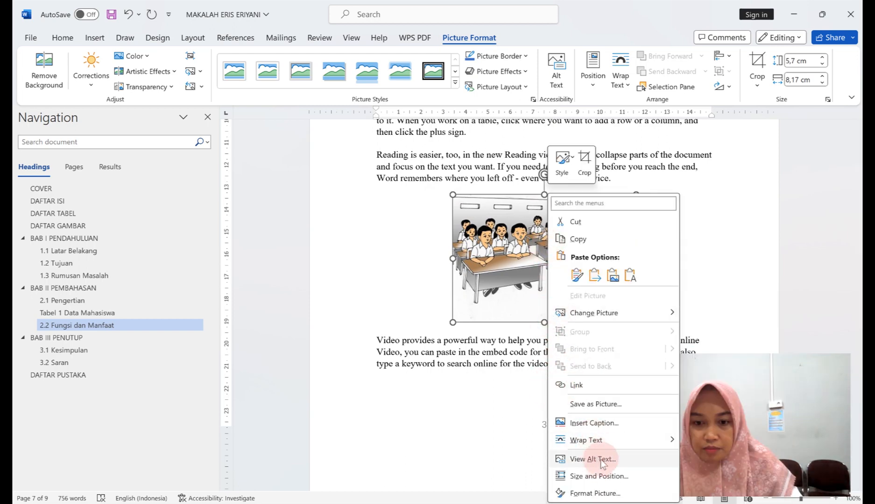
pyautogui.click(602, 423)
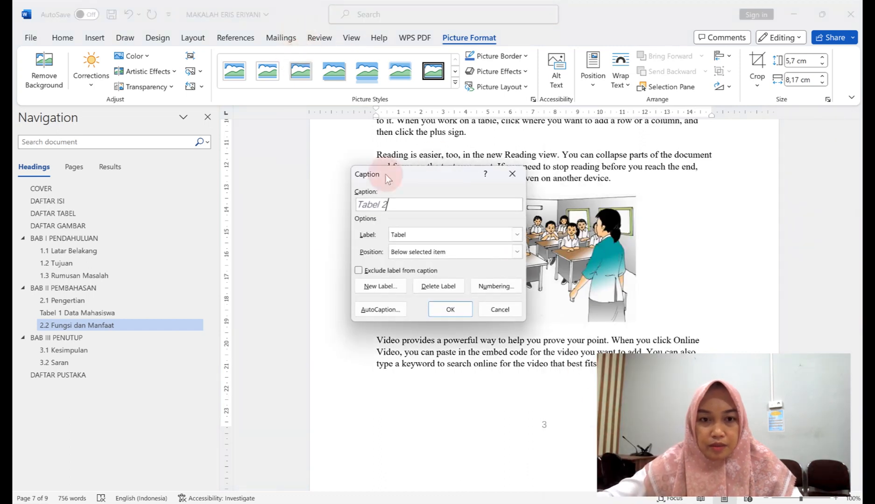
pyautogui.click(510, 234)
pyautogui.click(445, 262)
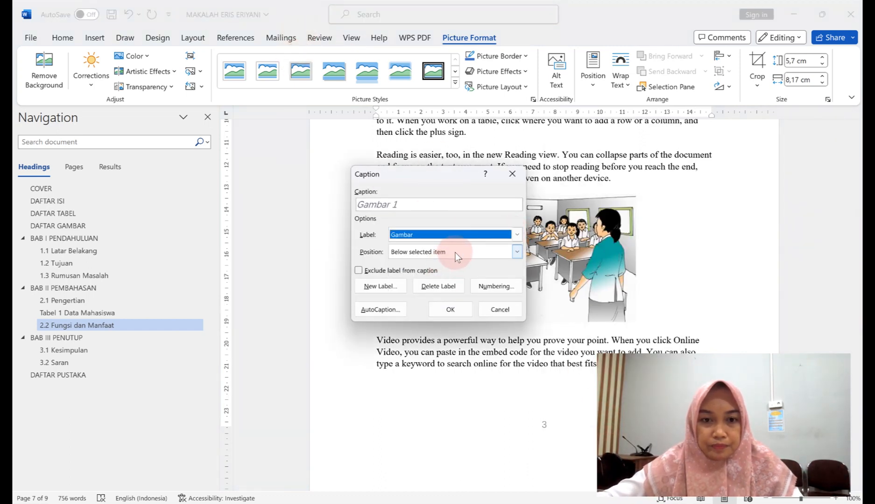
pyautogui.click(455, 253)
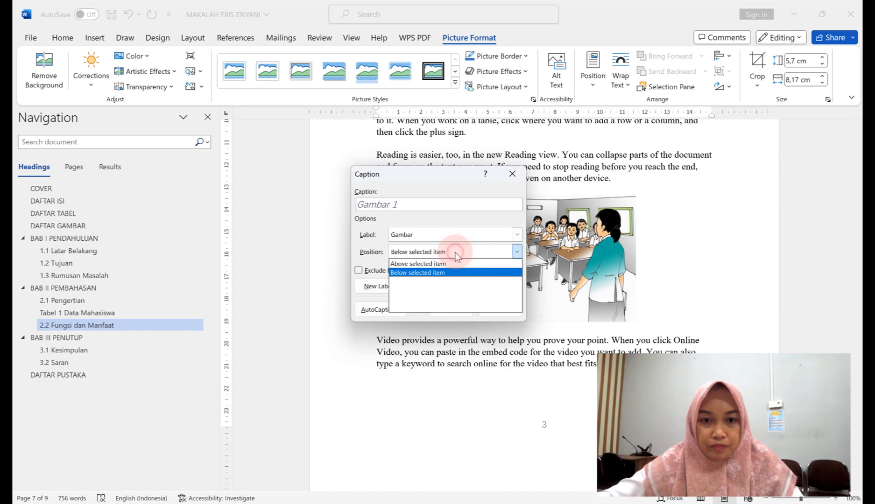
pyautogui.click(445, 274)
pyautogui.click(411, 207)
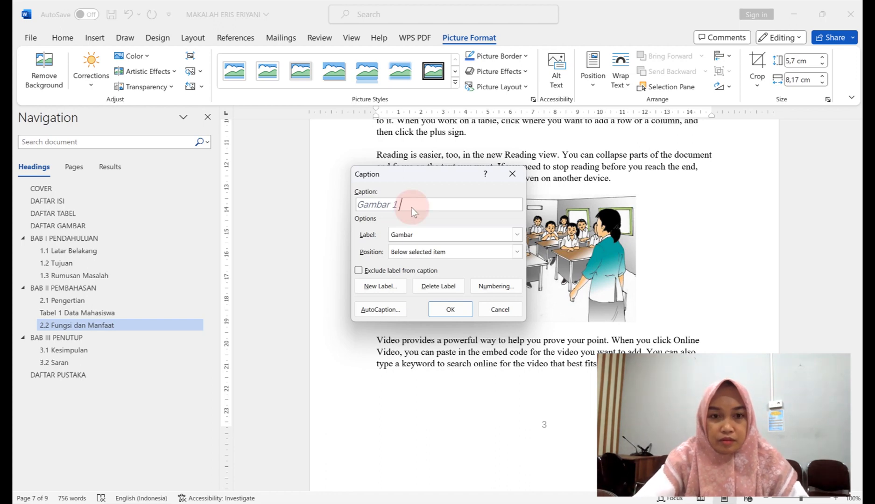
pyautogui.write('Proses Belajar')
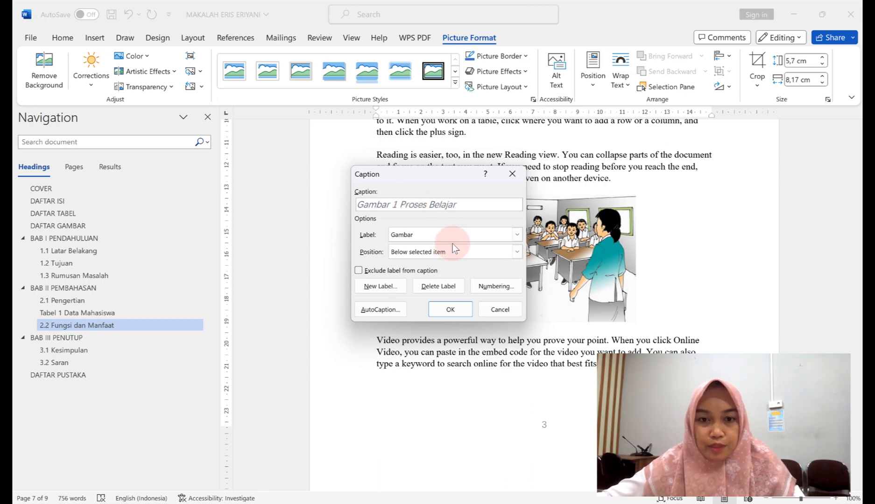
# Insert the Gambar 1 Proses Belajar caption as a centred Heading 2 without the 2.3 number.
pyautogui.click(457, 308)
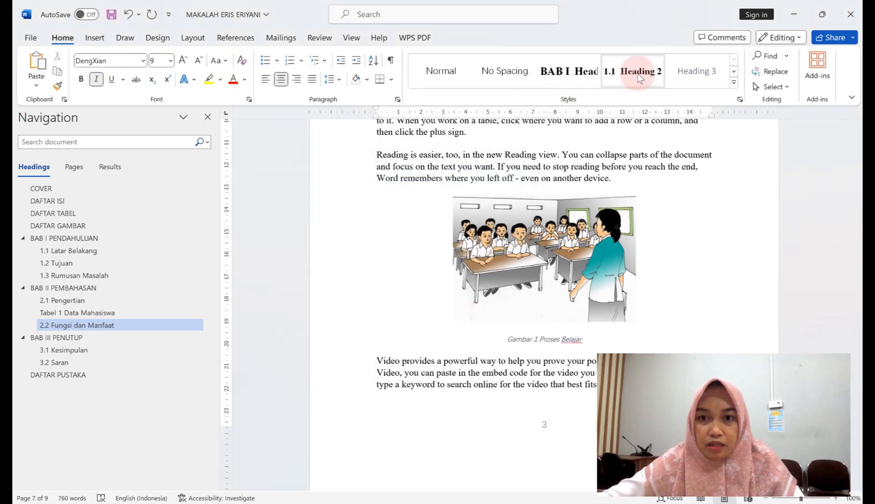
pyautogui.click(639, 77)
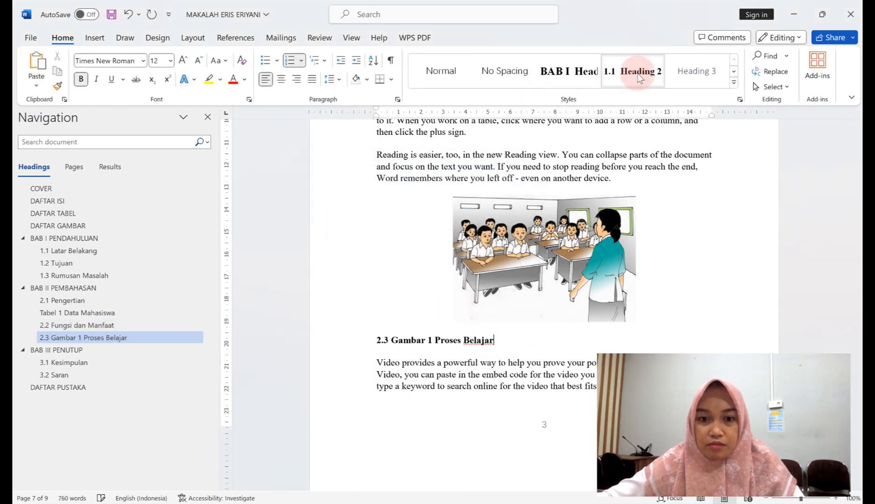
pyautogui.click(393, 342)
pyautogui.press('BackSpace')
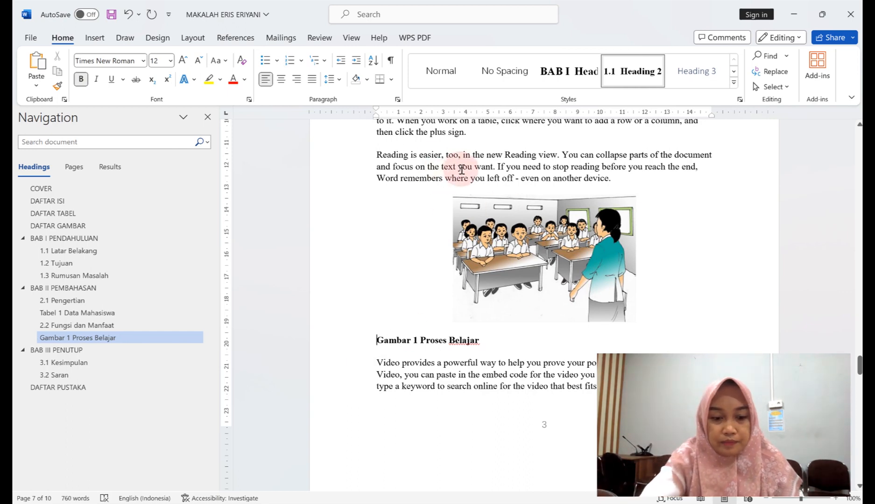
pyautogui.hotkey('ctrl', 'e')
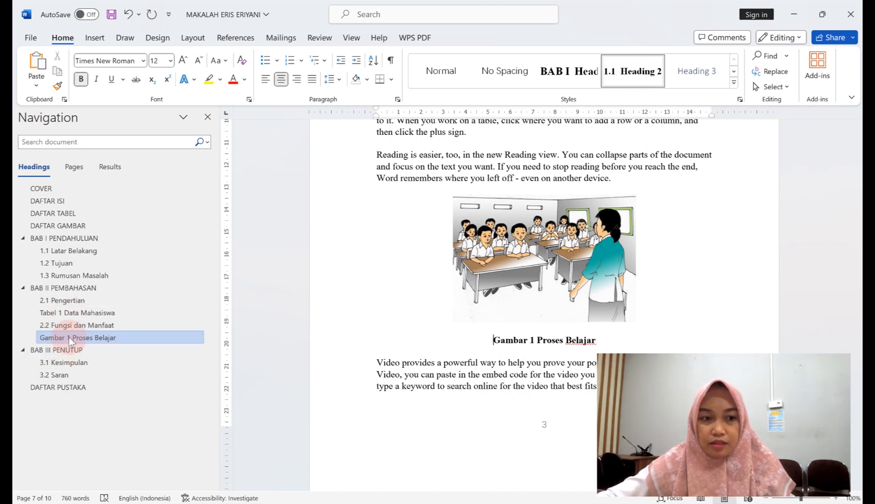
pyautogui.scroll(1, 687, 305)
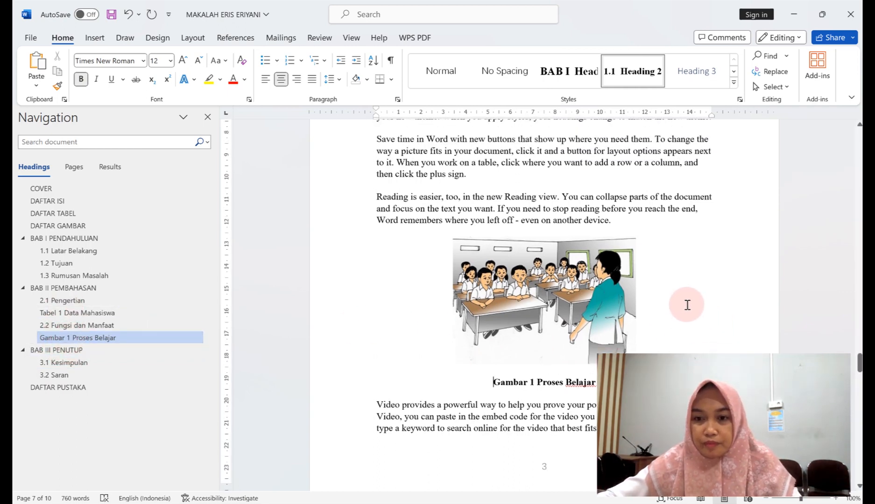
pyautogui.scroll(9, 687, 303)
pyautogui.scroll(-5, 740, 261)
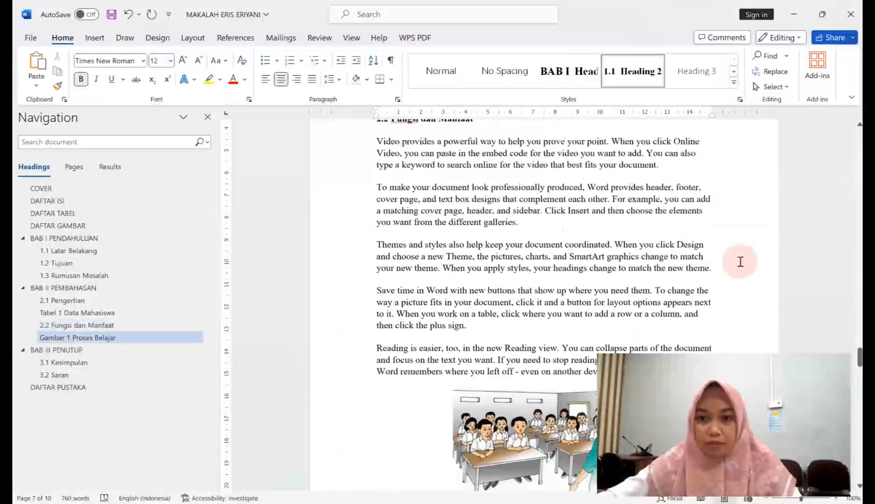
pyautogui.scroll(-5, 739, 261)
pyautogui.moveTo(860, 363); pyautogui.dragTo(860, 244)
# Insert a list of figures under DAFTAR GAMBAR using a bold Table of Figures style.
pyautogui.click(490, 273)
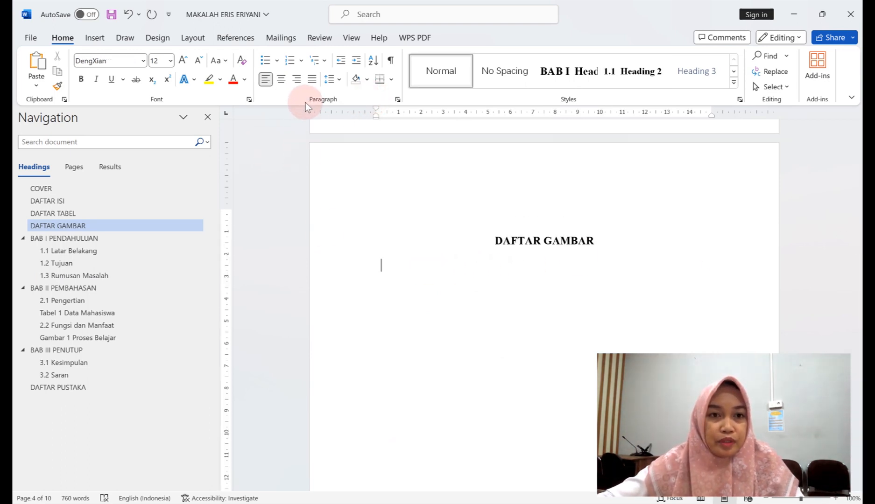
pyautogui.click(235, 38)
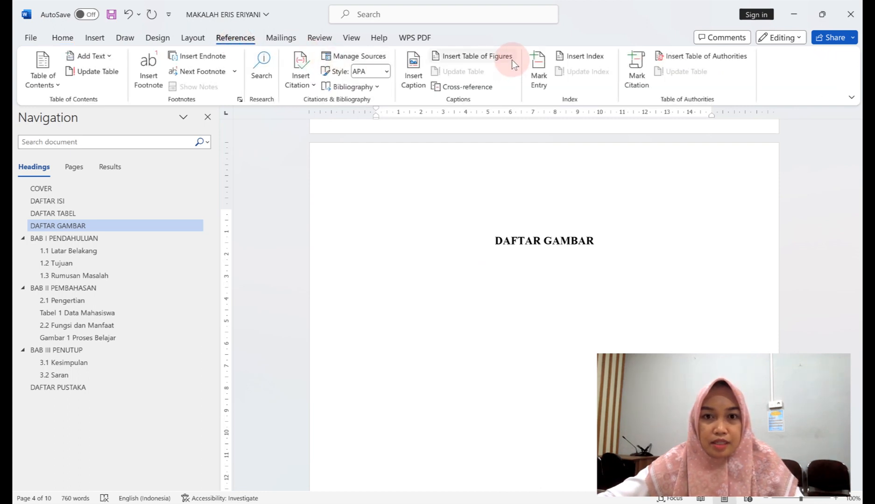
pyautogui.click(504, 58)
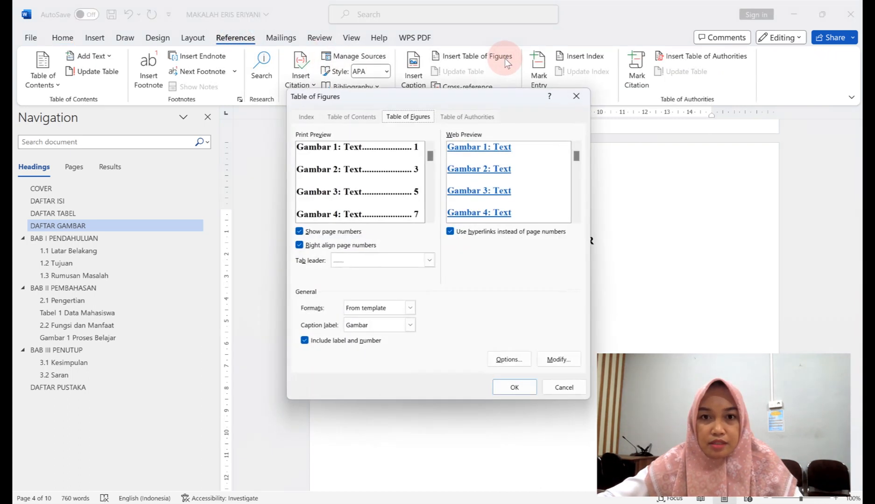
pyautogui.click(559, 359)
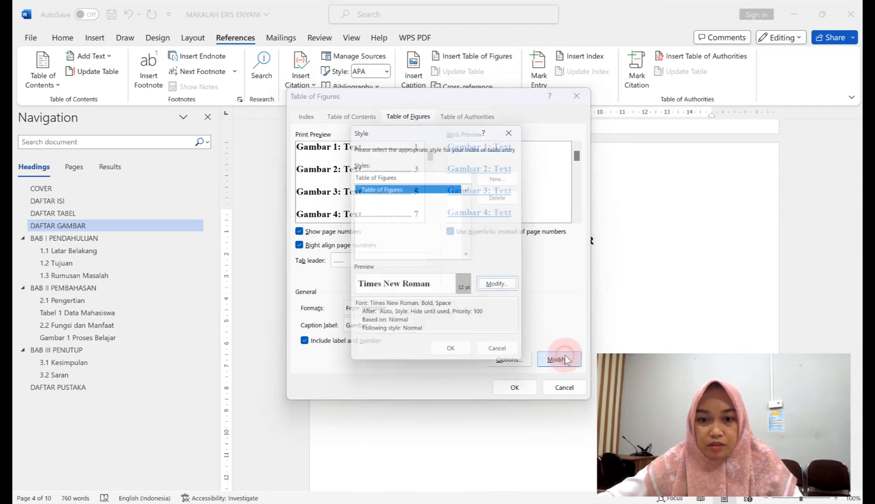
pyautogui.click(496, 286)
pyautogui.click(397, 188)
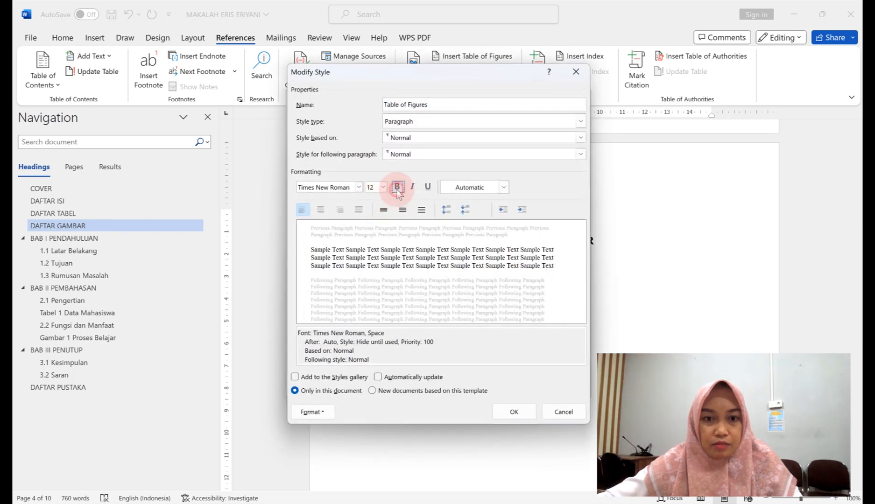
pyautogui.click(396, 187)
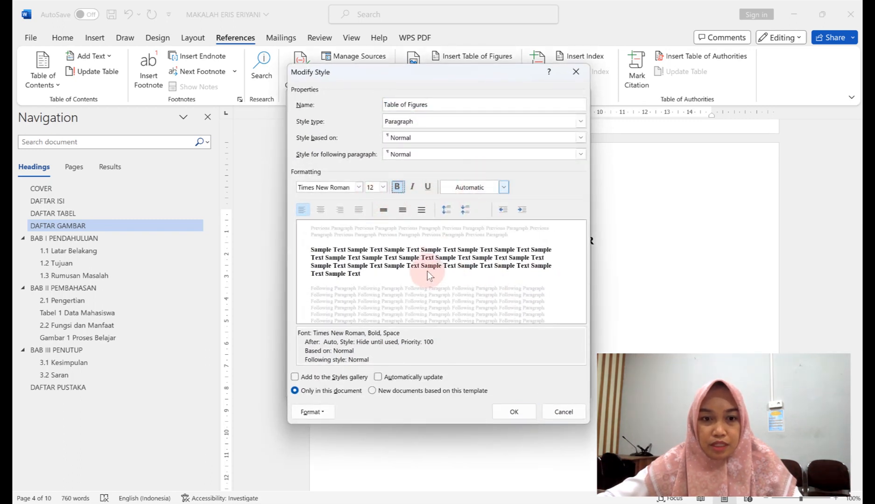
pyautogui.click(515, 412)
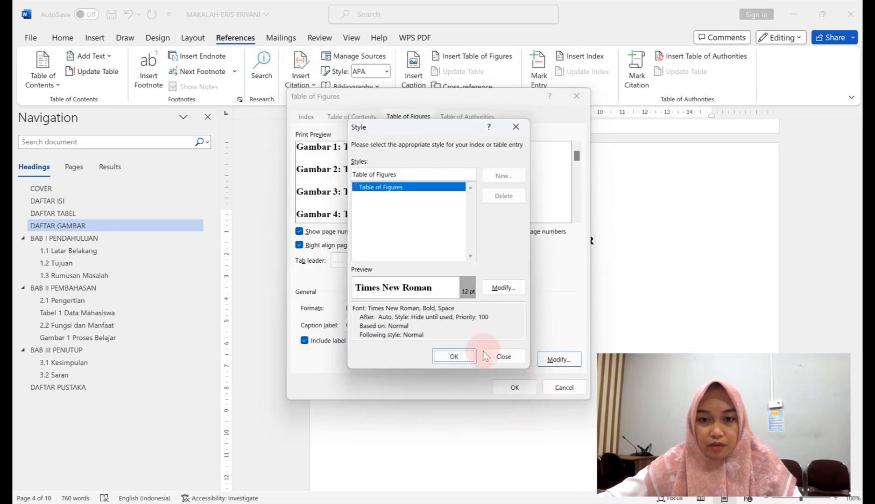
pyautogui.click(460, 359)
pyautogui.click(518, 387)
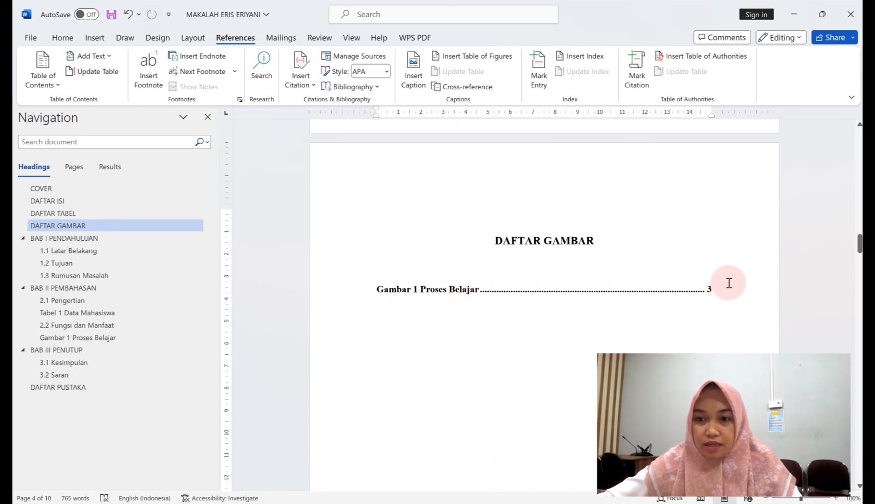
# Scroll down to the BAB III PENUTUP page.
pyautogui.moveTo(859, 244); pyautogui.dragTo(859, 422)
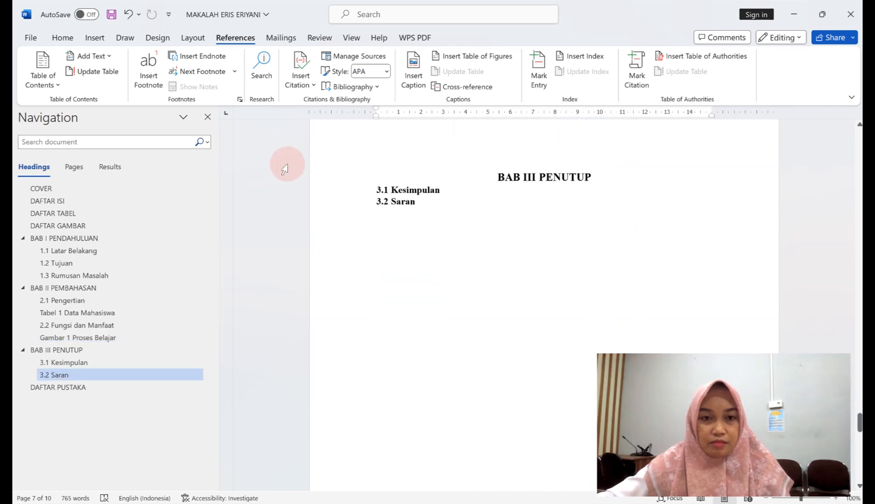
# Remove the unfinished =rand line and start a fresh empty line under 3.1 Kesimpulan.
pyautogui.click(457, 192)
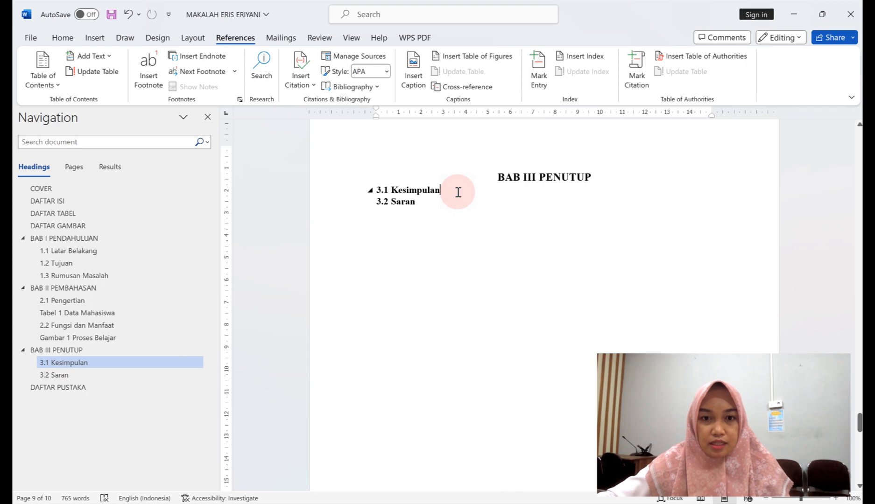
pyautogui.press('Return')
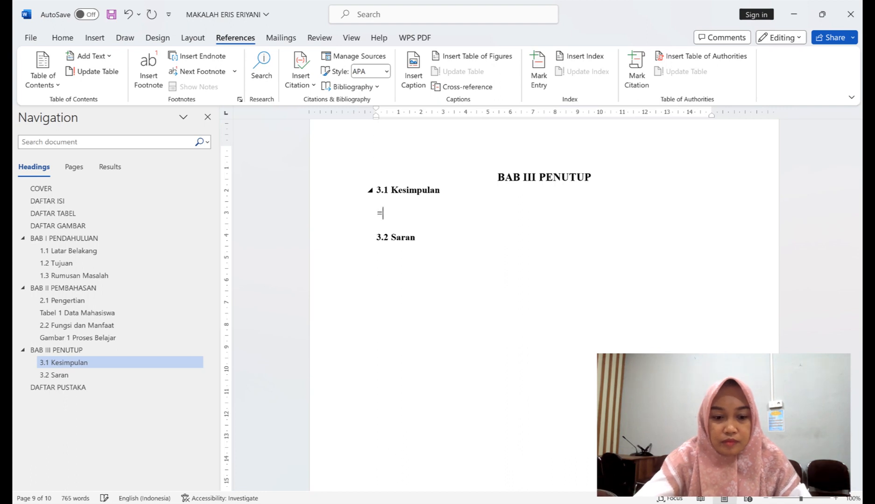
pyautogui.click(458, 192)
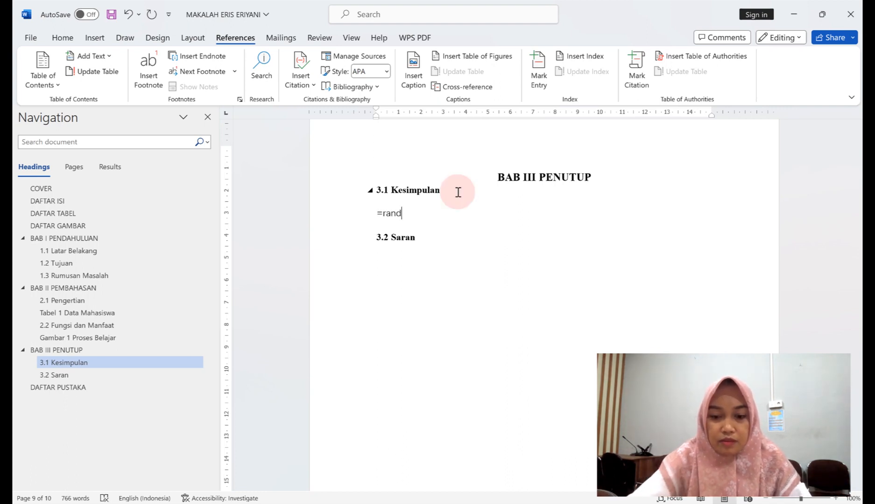
pyautogui.moveTo(423, 211); pyautogui.dragTo(371, 215)
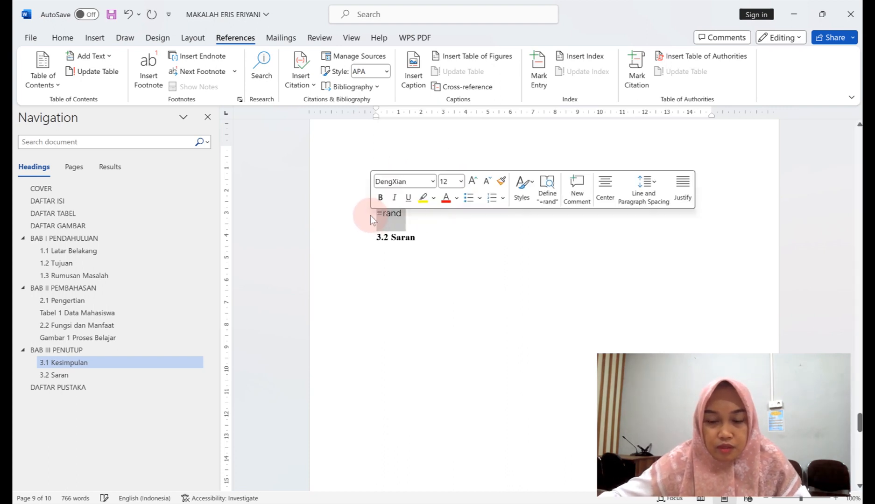
pyautogui.press('Delete')
pyautogui.click(455, 189)
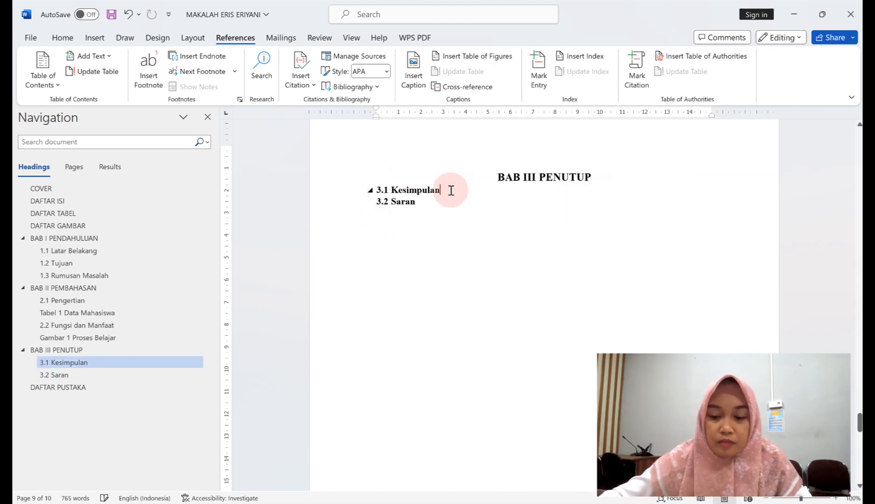
pyautogui.press('Return')
# Set the new line's font to Times New Roman, size 12.
pyautogui.click(62, 37)
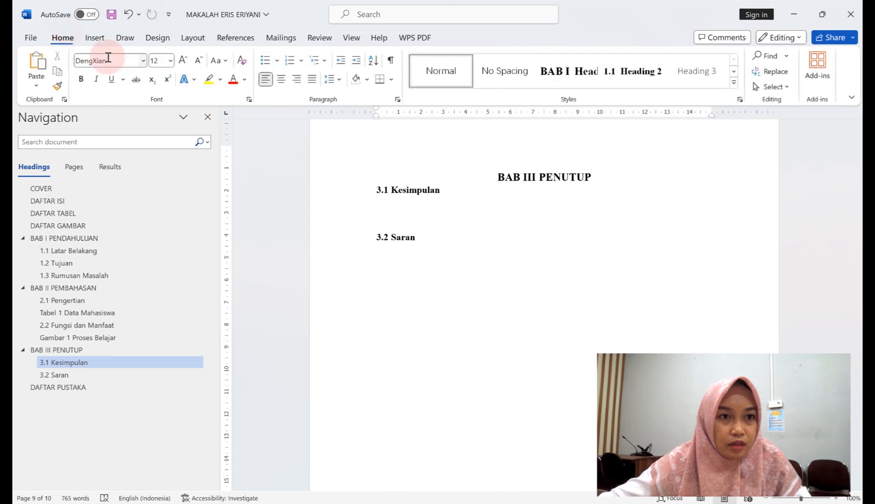
pyautogui.click(143, 61)
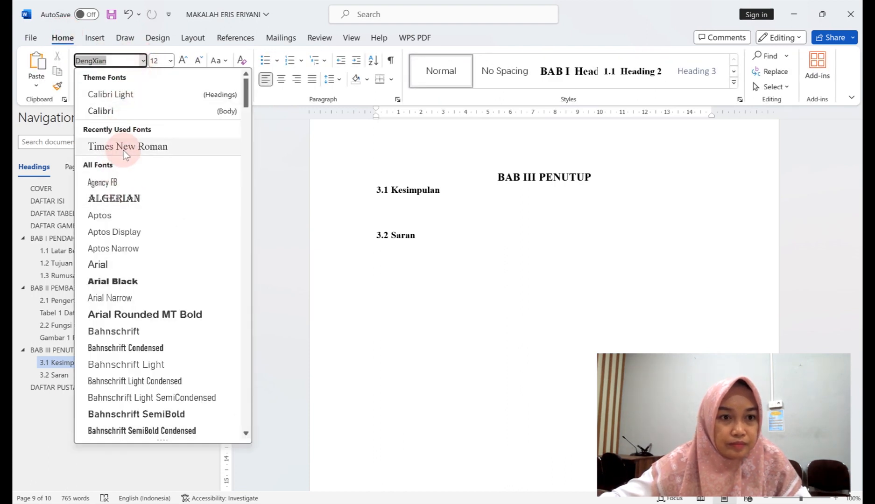
pyautogui.click(123, 147)
pyautogui.click(170, 60)
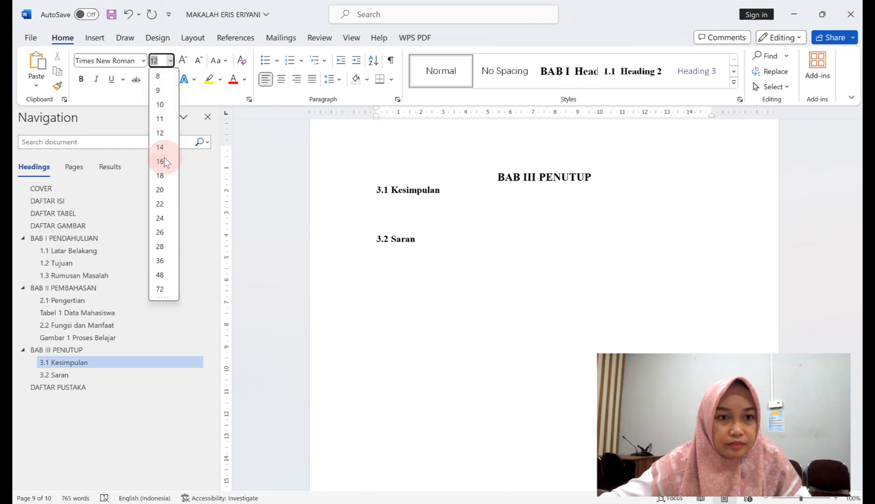
pyautogui.click(161, 135)
# Complete =rand(7) to generate seven sample paragraphs before 3.2 Saran.
pyautogui.click(378, 176)
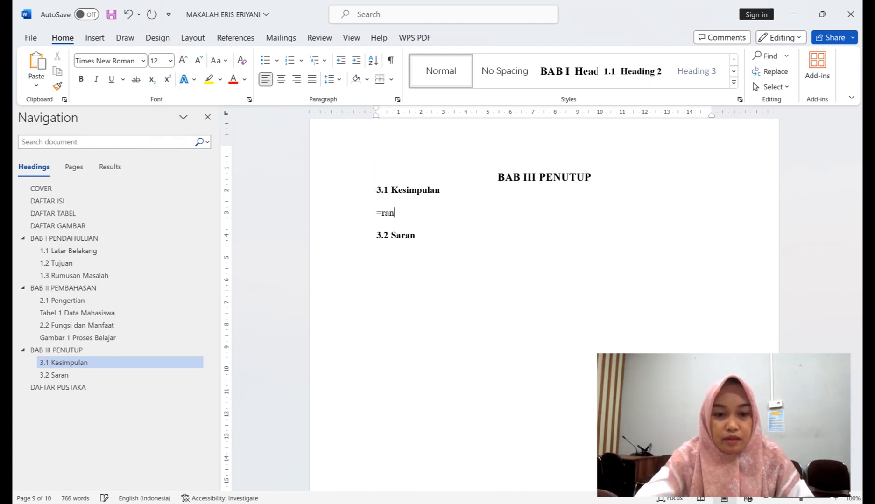
pyautogui.write('d(')
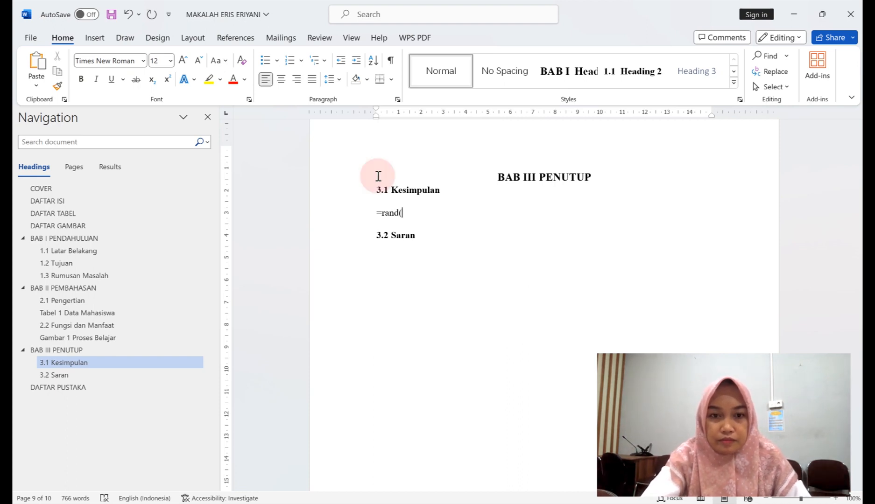
pyautogui.write('7)')
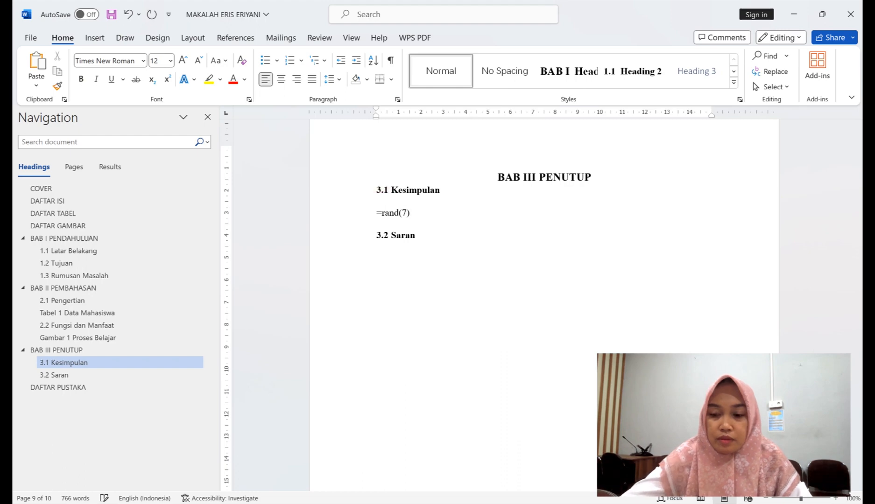
pyautogui.press('Return')
pyautogui.scroll(-2, 405, 257)
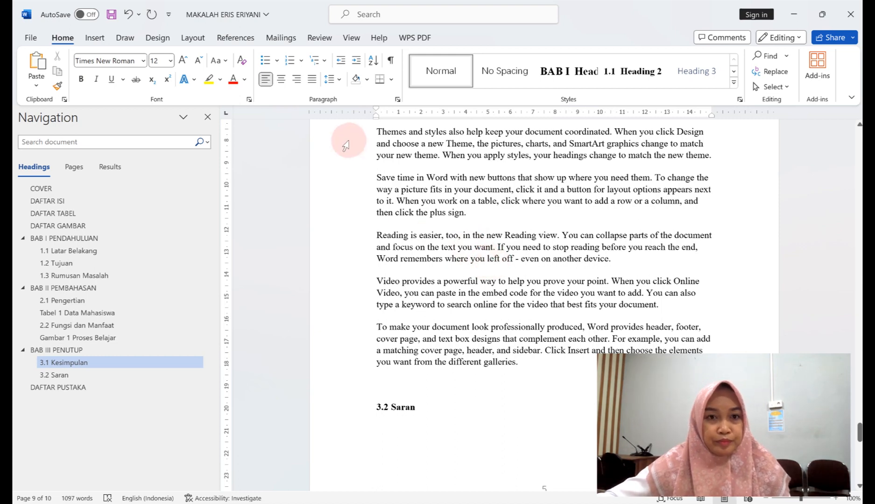
# From References, start a new citation source and enter the author's name.
pyautogui.click(233, 40)
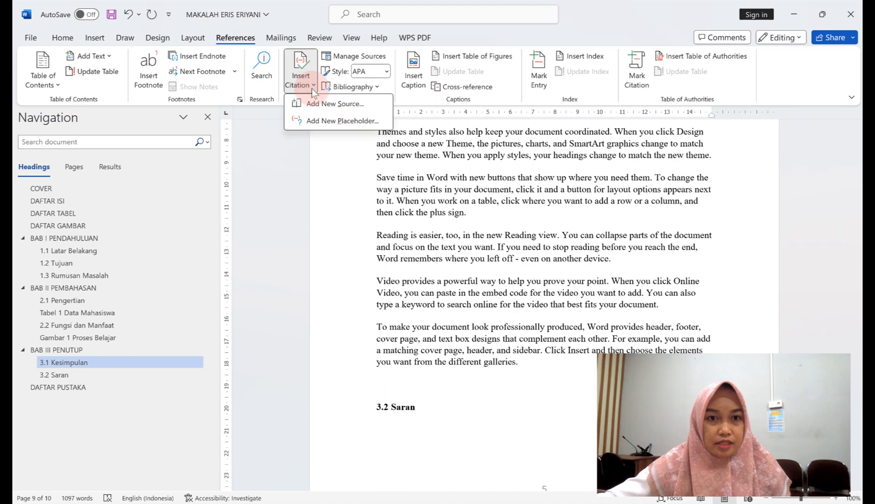
pyautogui.click(314, 104)
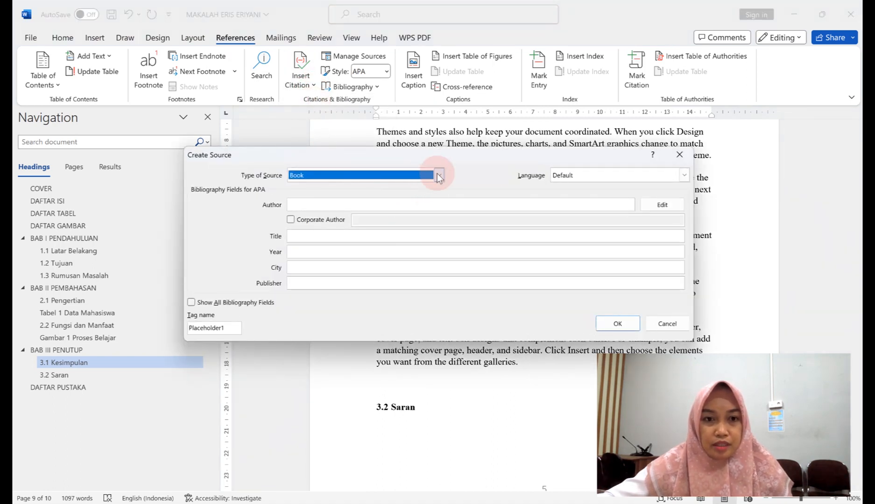
pyautogui.click(399, 208)
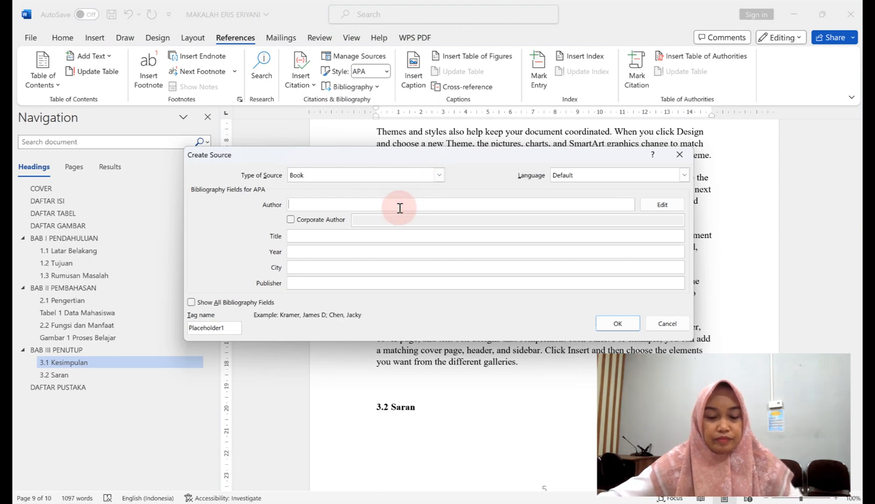
pyautogui.write('er')
pyautogui.press('BackSpace')
pyautogui.press('BackSpace')
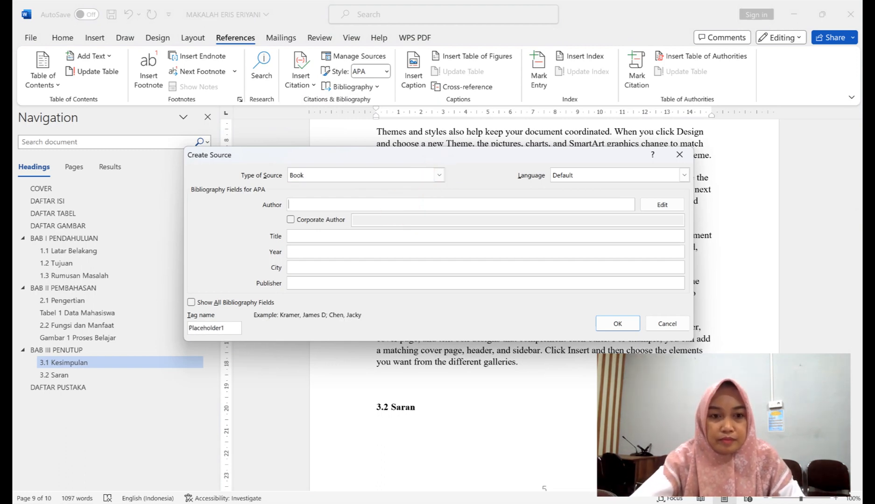
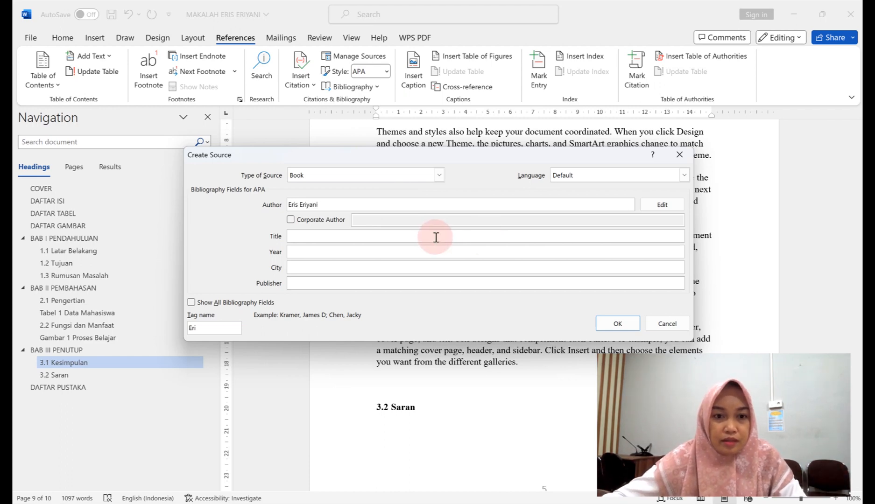
pyautogui.click(414, 239)
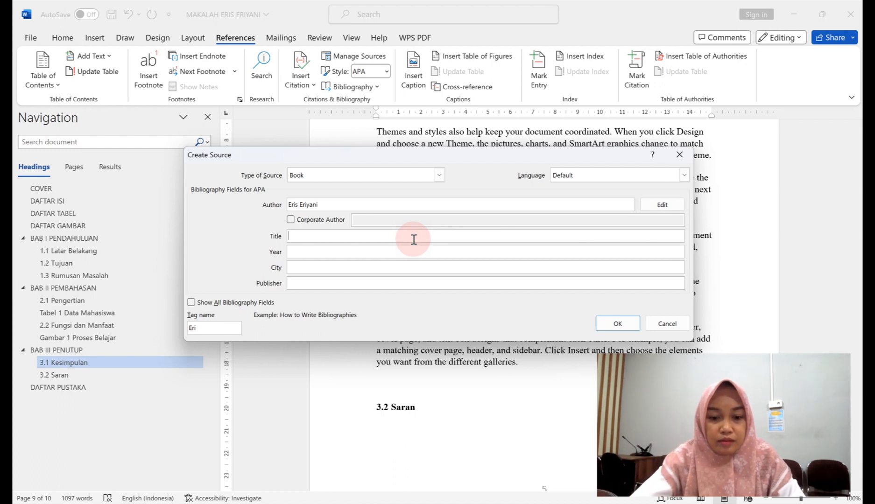
# Enter title 'Cara mengajar yang baik', year 2021, city Jakarta, publisher Sinar Dunia, and insert the citation.
pyautogui.write('C')
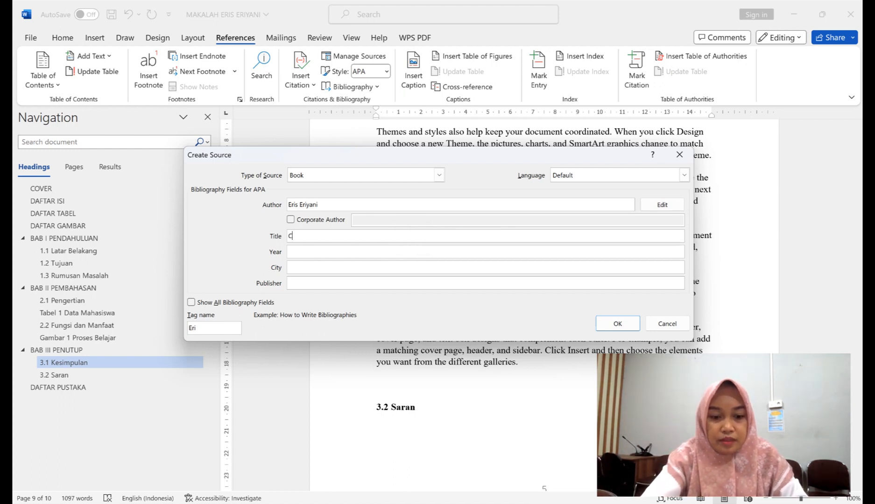
pyautogui.write('ara Men')
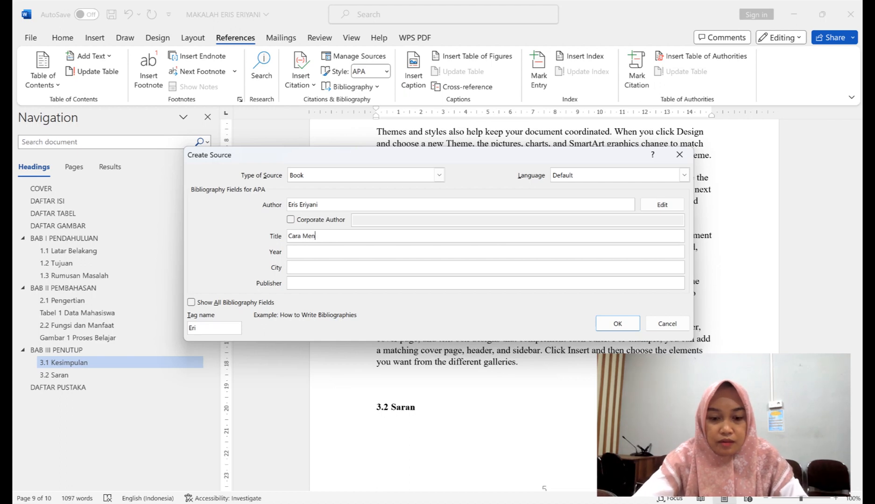
pyautogui.write('gajar yang')
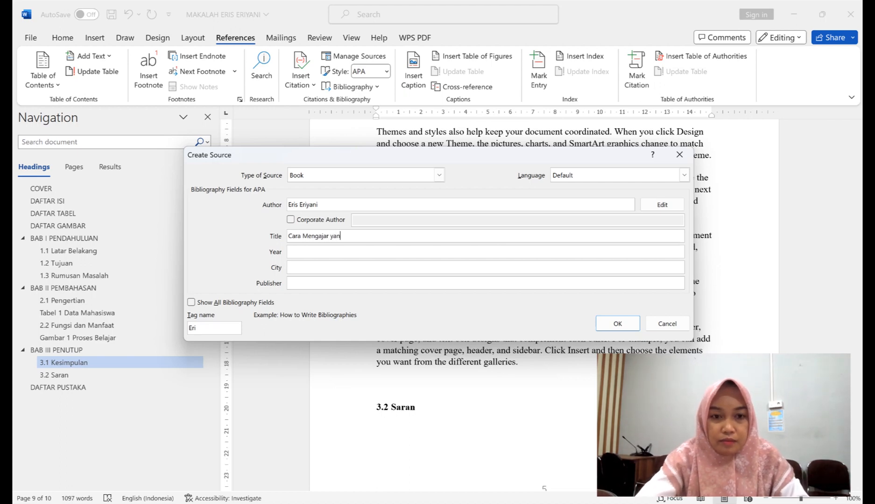
pyautogui.press('BackSpace')
pyautogui.press('BackSpace')
pyautogui.press('BackSpace')
pyautogui.press('BackSpace')
pyautogui.press('BackSpace')
pyautogui.press('BackSpace')
pyautogui.press('BackSpace')
pyautogui.press('BackSpace')
pyautogui.press('BackSpace')
pyautogui.press('BackSpace')
pyautogui.press('BackSpace')
pyautogui.press('BackSpace')
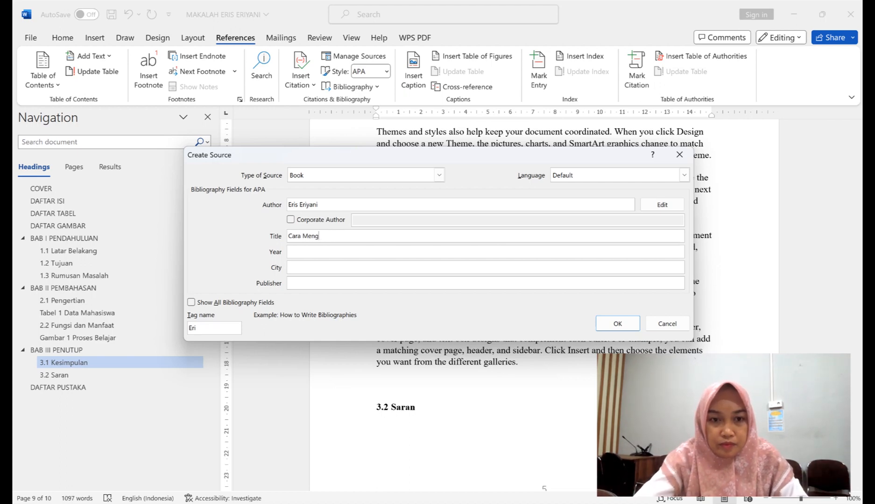
pyautogui.write('menga')
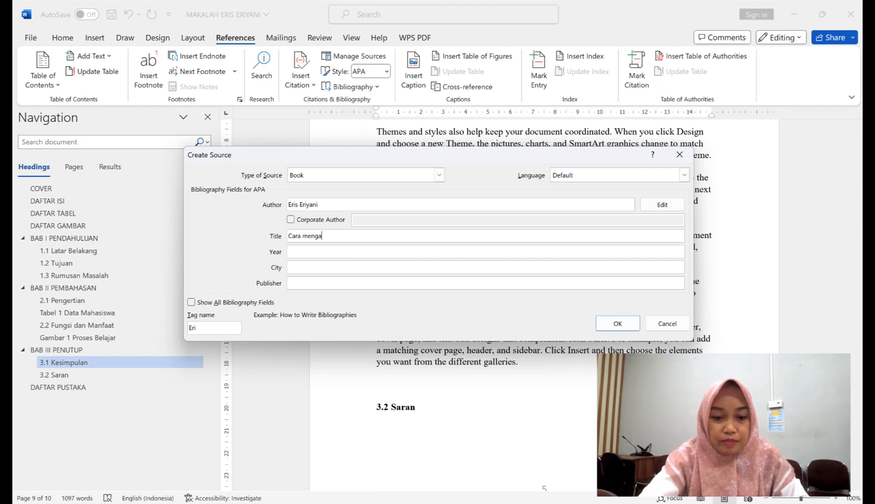
pyautogui.write('jar yang baik')
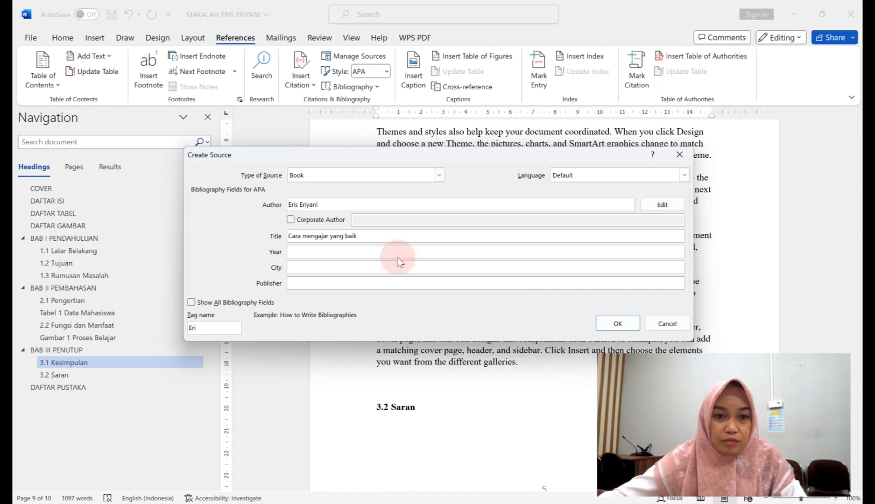
pyautogui.click(376, 254)
pyautogui.write('2')
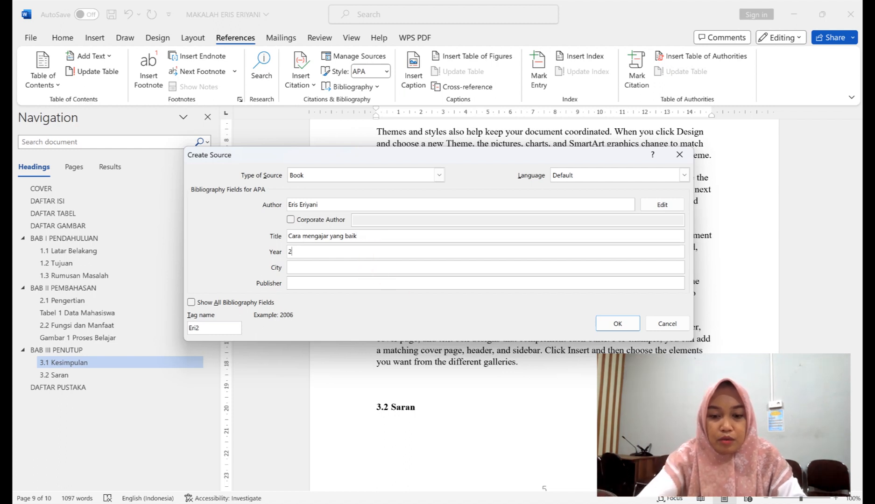
pyautogui.write('021')
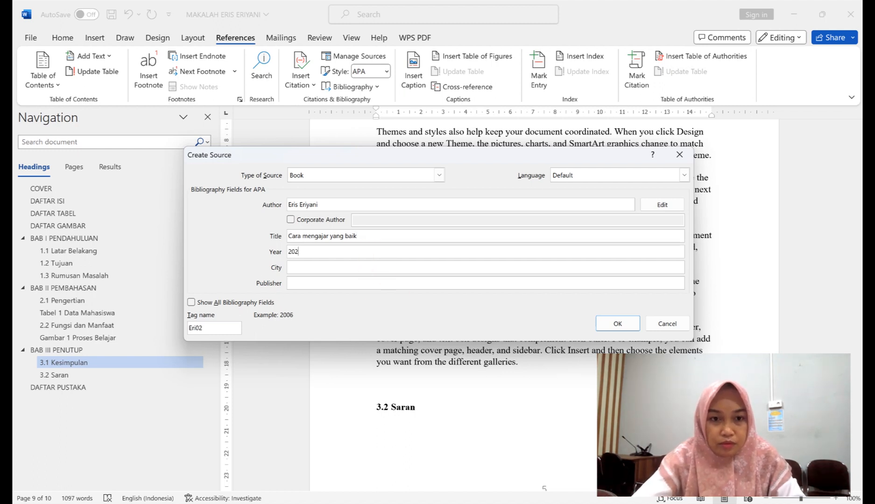
pyautogui.click(321, 269)
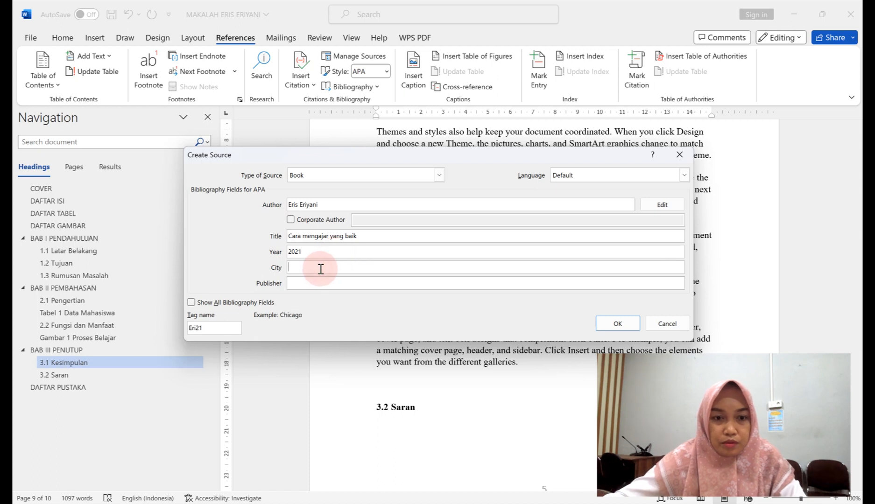
pyautogui.write('Jakar')
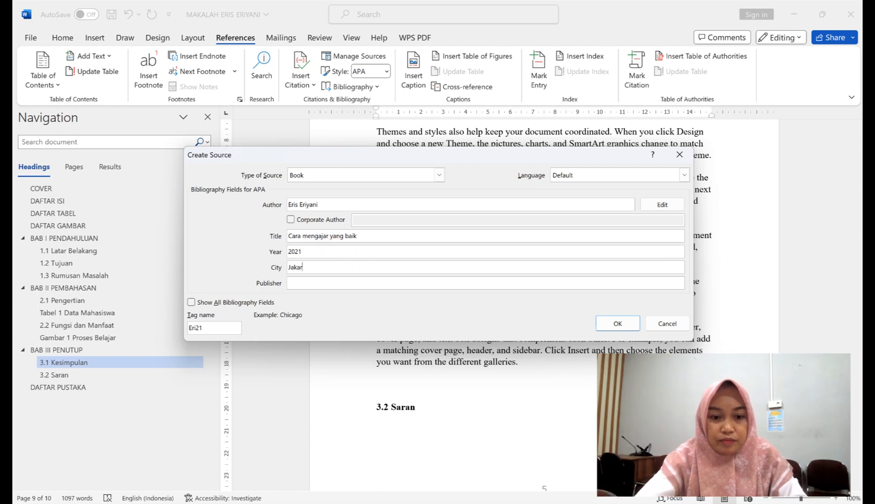
pyautogui.write('ta')
pyautogui.click(338, 282)
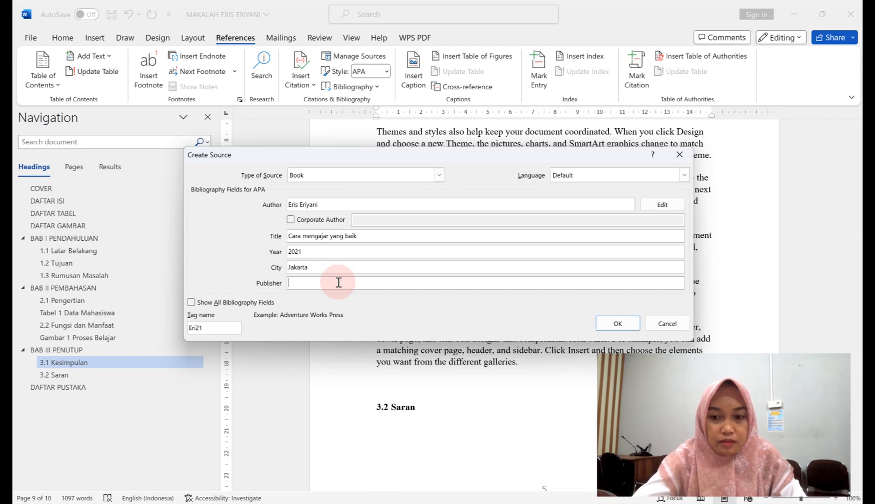
pyautogui.write('Sina')
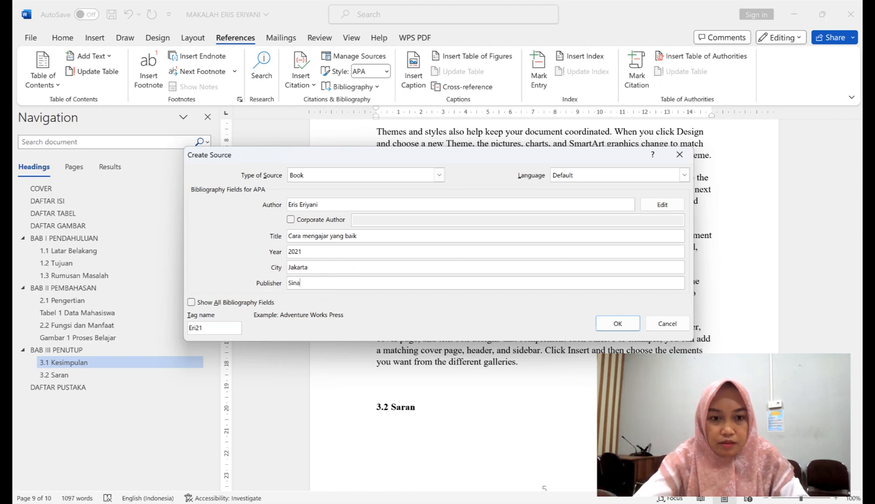
pyautogui.write('r Dunia')
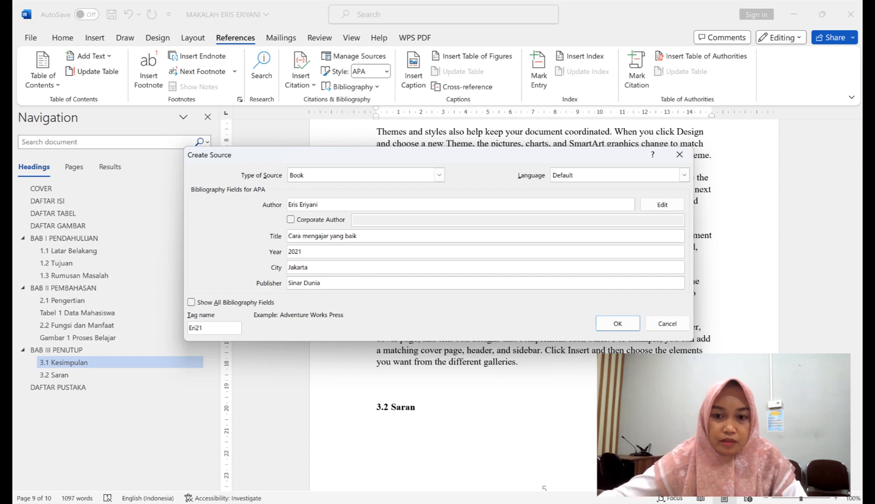
pyautogui.click(616, 321)
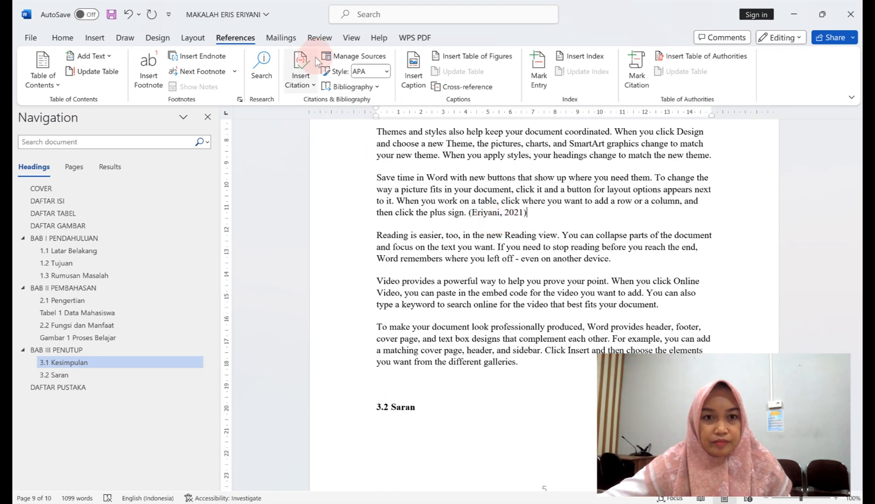
# Insert the bibliography under DAFTAR PUSTAKA, listing the 2021 'Cara mengajar yang baik' book entry.
pyautogui.scroll(-6, 542, 229)
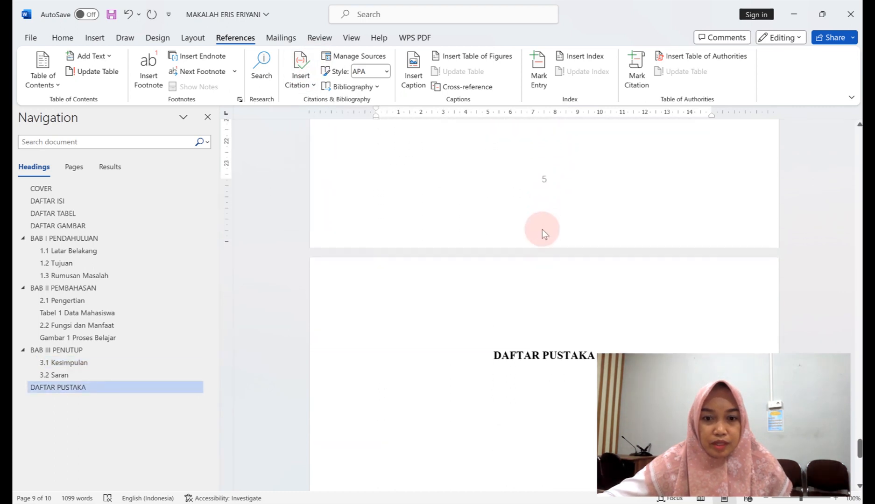
pyautogui.scroll(-3, 542, 229)
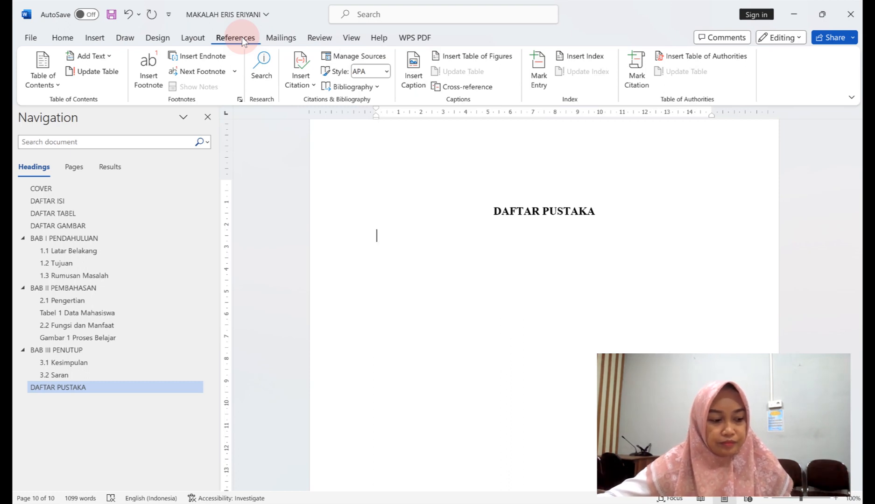
pyautogui.click(374, 86)
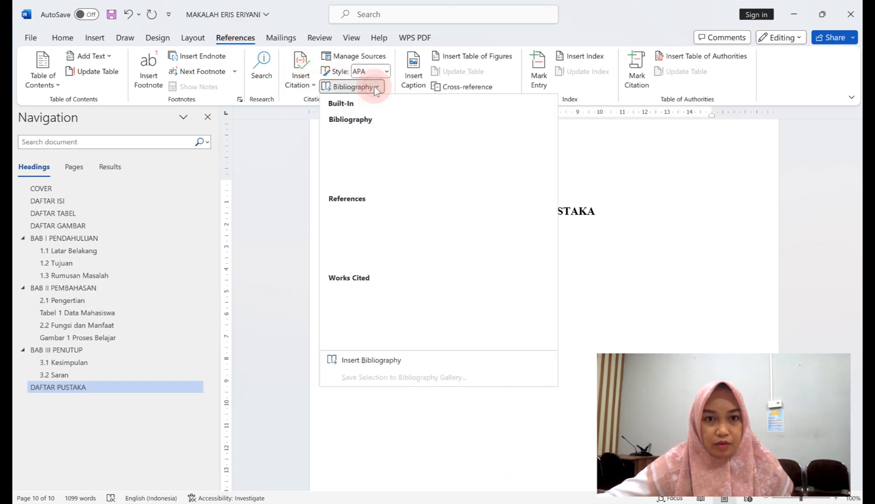
pyautogui.click(380, 361)
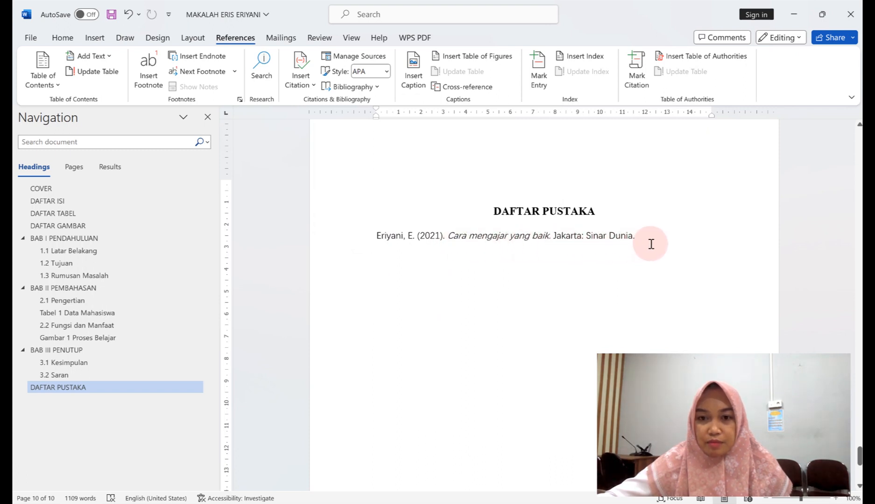
pyautogui.scroll(-3, 651, 244)
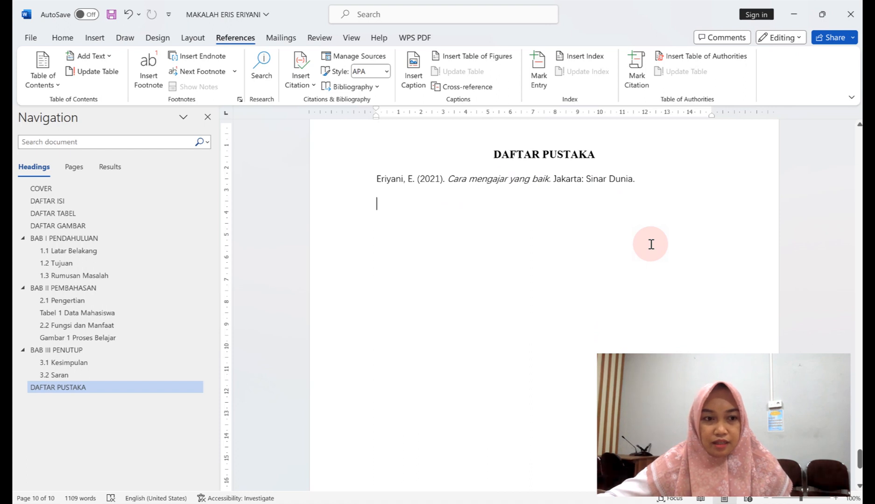
pyautogui.scroll(6, 651, 244)
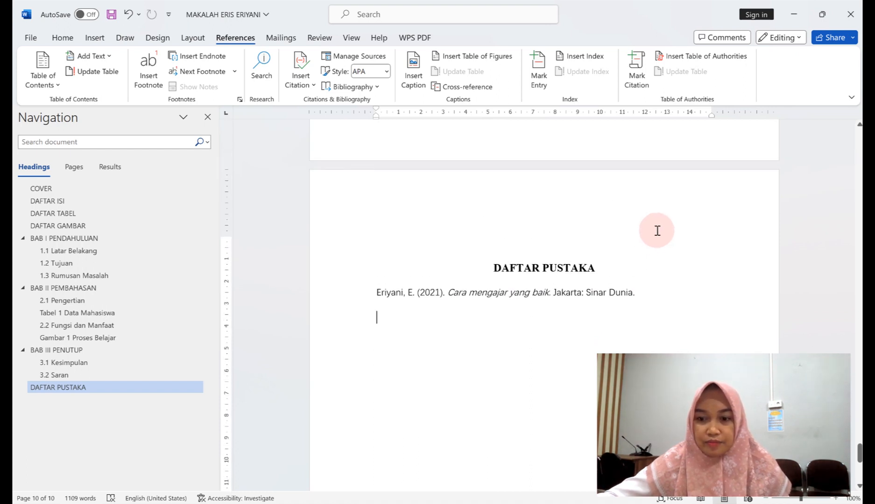
pyautogui.scroll(-4, 669, 231)
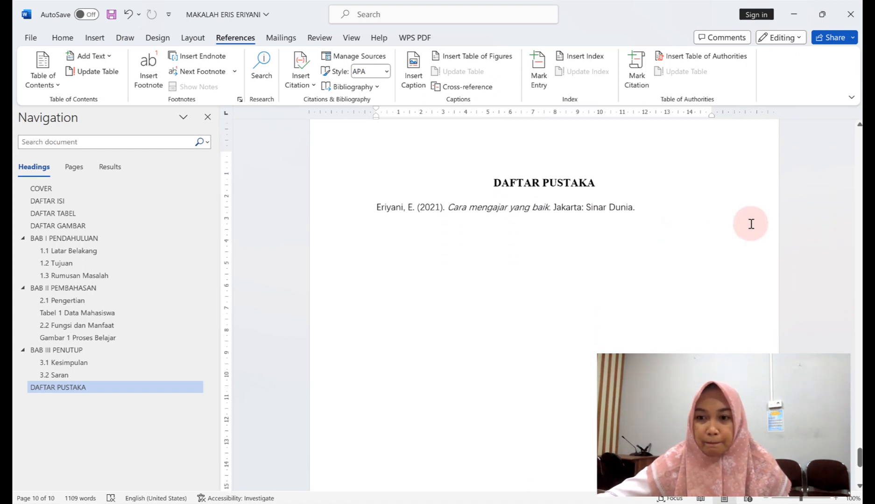
pyautogui.scroll(2, 716, 239)
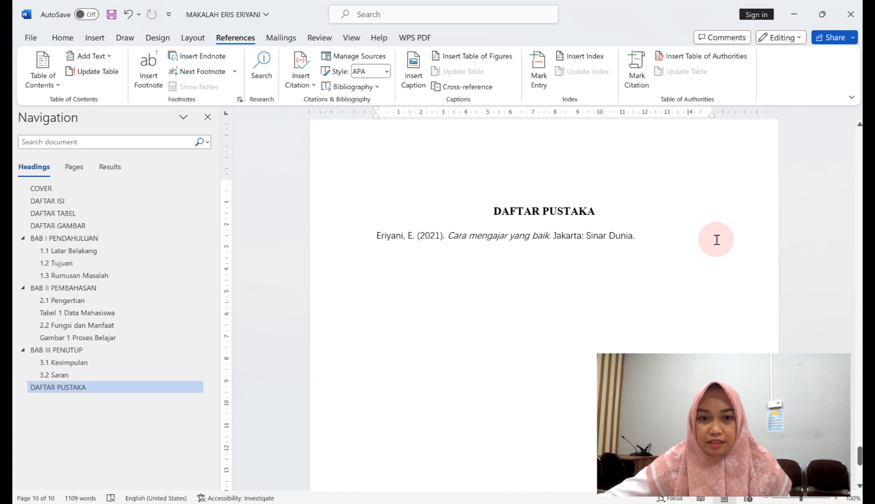